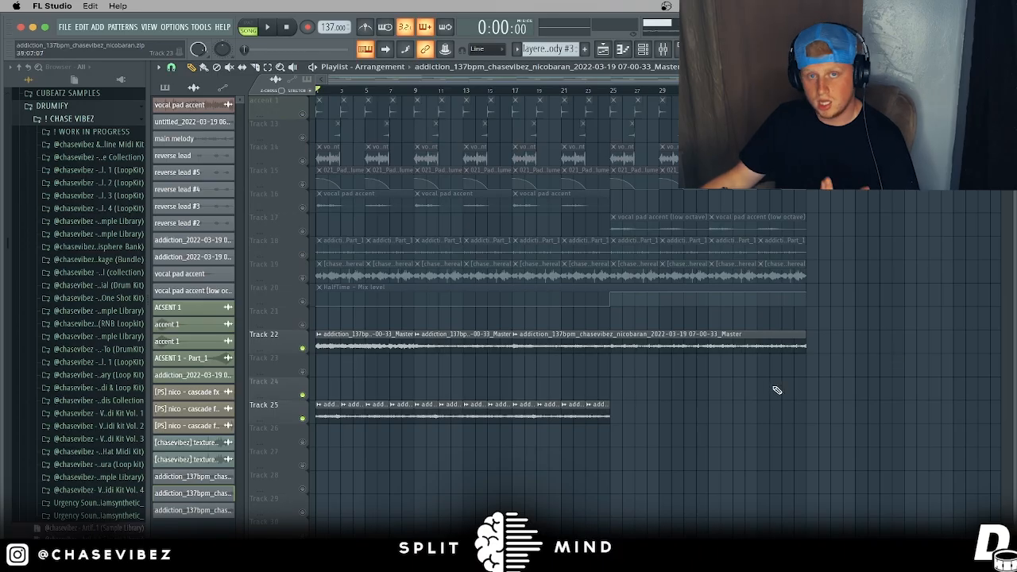
# Step: Scroll up the playlist to view the arrangement's upper tracks
pyautogui.scroll(4, 651, 377)
# Step: Open the main melody clip's notes in the piano roll, then return to the playlist
pyautogui.scroll(4, 341, 91)
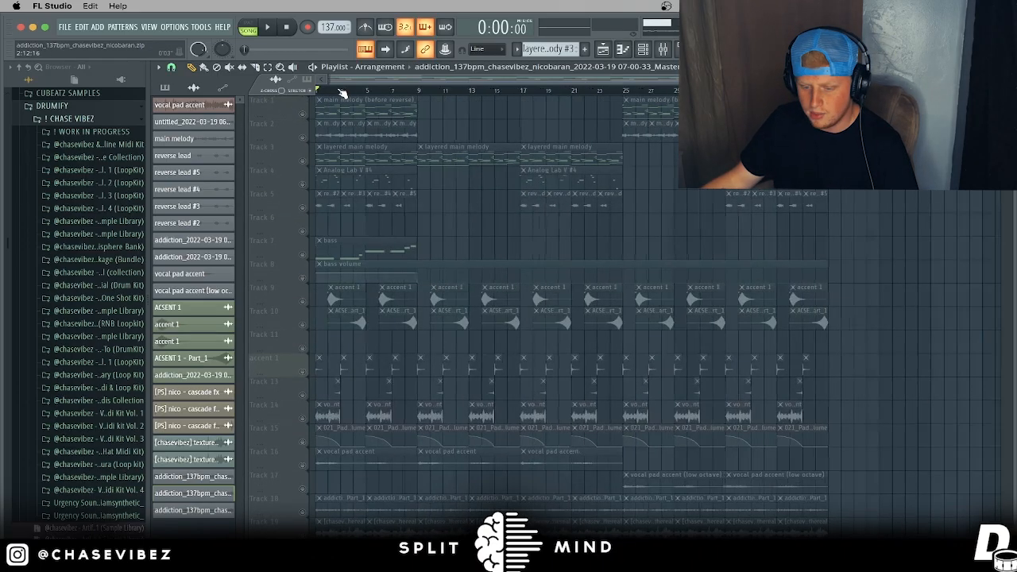
pyautogui.doubleClick(382, 102)
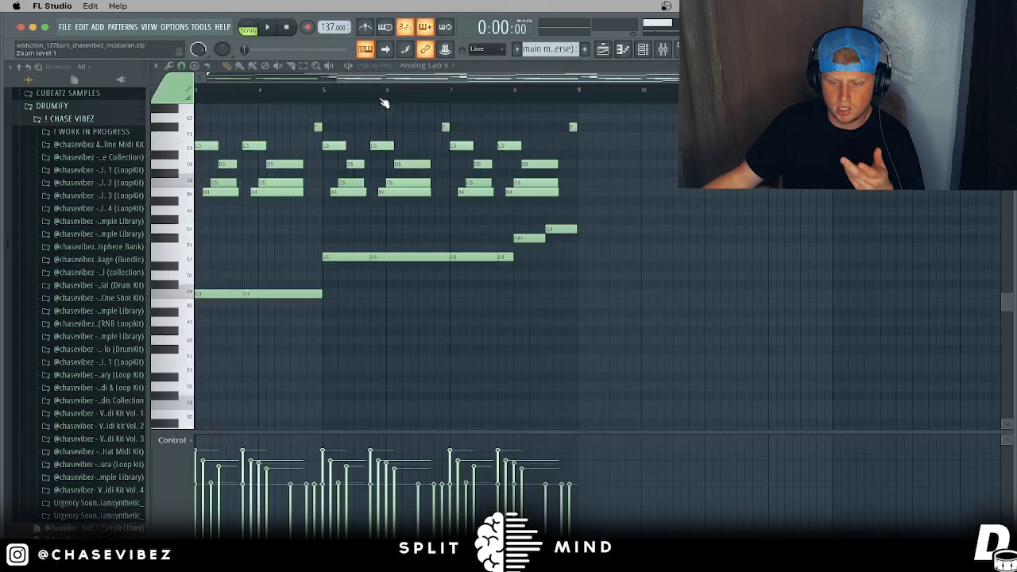
pyautogui.scroll(2, 383, 88)
pyautogui.scroll(3, 541, 227)
pyautogui.scroll(-3, 575, 239)
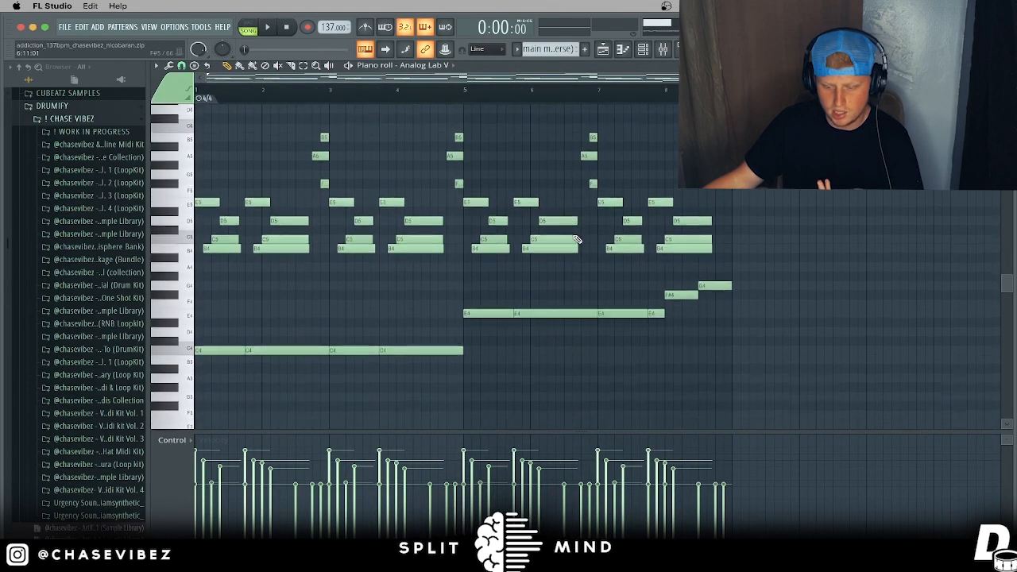
pyautogui.scroll(3, 583, 244)
pyautogui.click(607, 51)
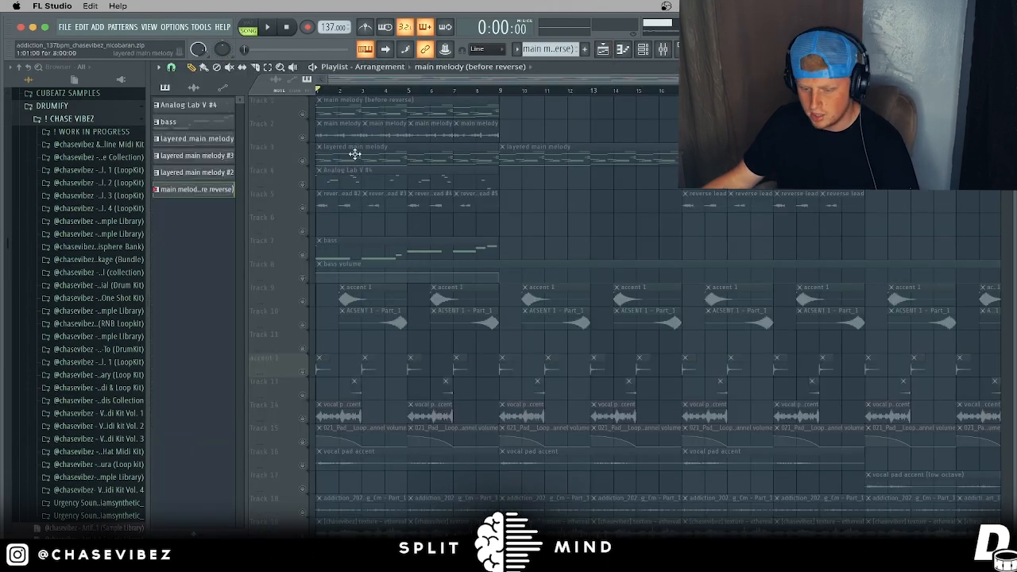
# Step: Check the Analog Lab V preset, then play the main melody through in the piano roll
pyautogui.press('F6')
pyautogui.click(388, 153)
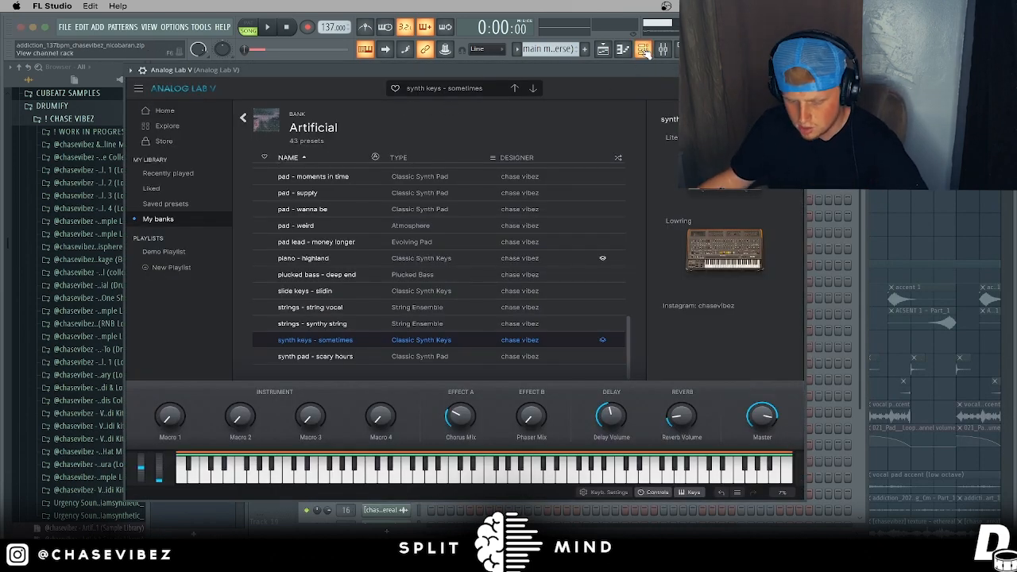
pyautogui.press('F7')
pyautogui.press('space')
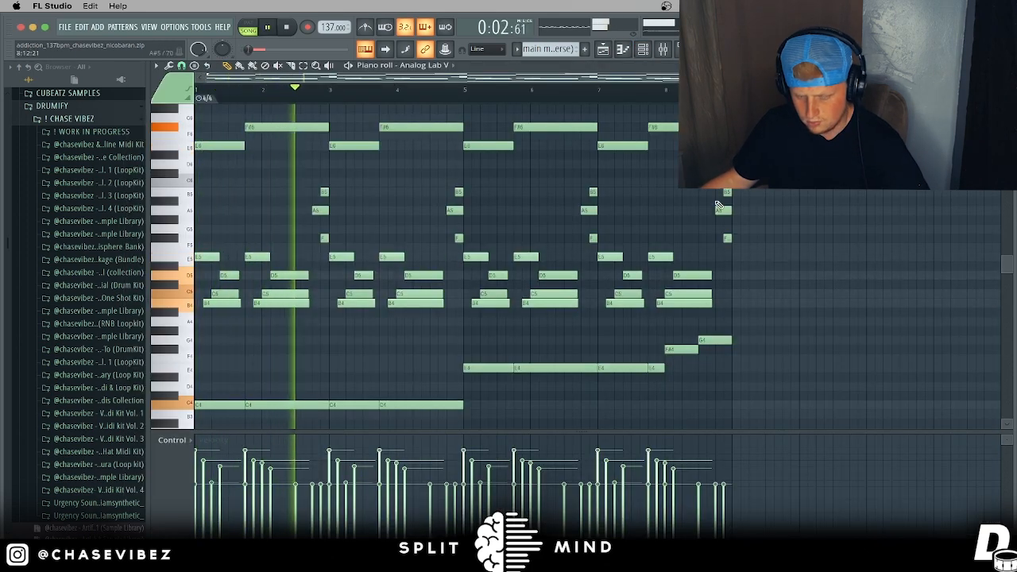
pyautogui.scroll(-1, 717, 205)
pyautogui.scroll(1, 717, 205)
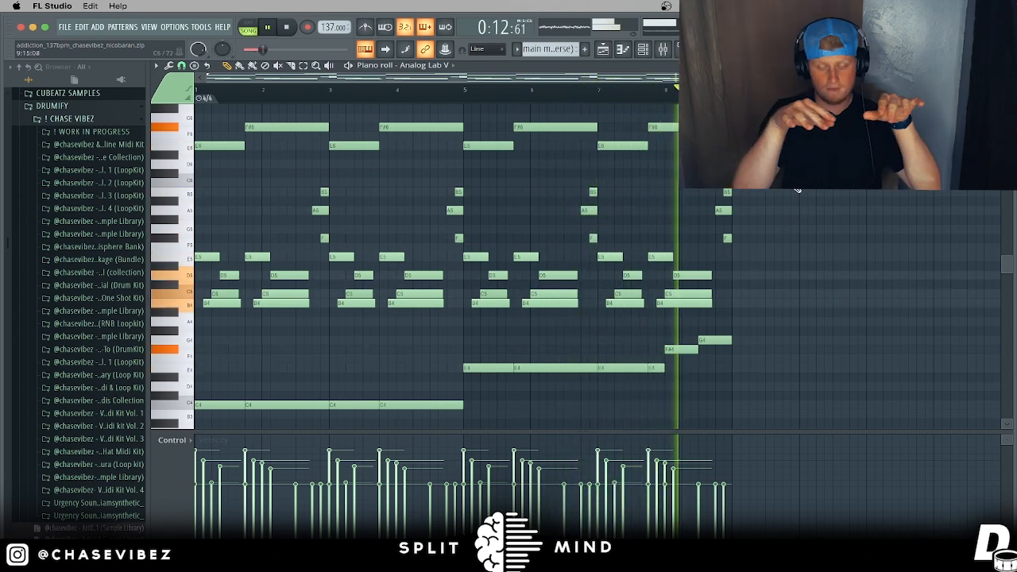
pyautogui.press('space')
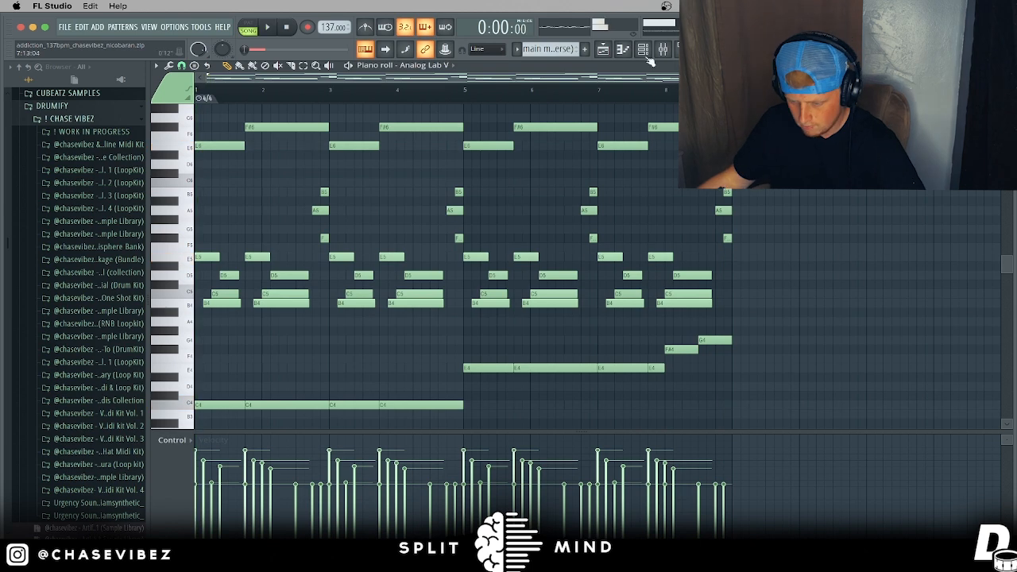
# Step: Load Portal into an empty effect slot on the Analog Lab V mixer insert
pyautogui.click(644, 49)
pyautogui.click(885, 332)
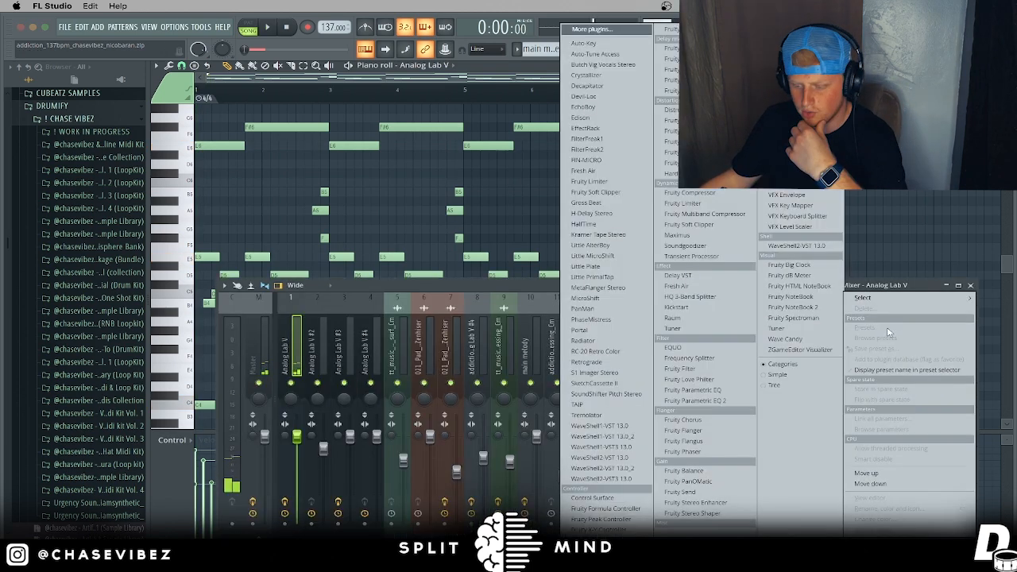
pyautogui.click(579, 330)
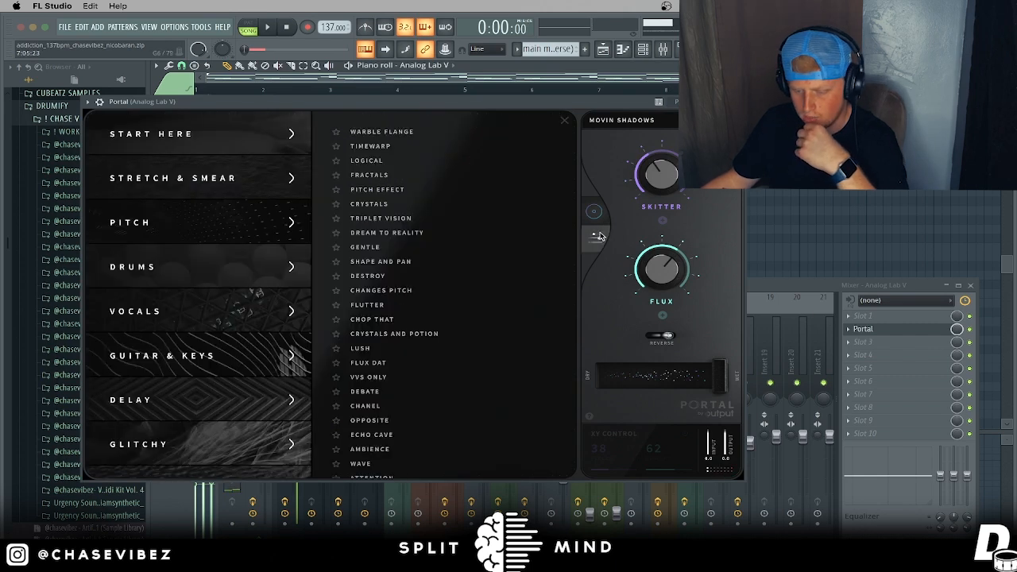
pyautogui.click(598, 236)
pyautogui.click(598, 236)
pyautogui.scroll(-5, 234, 312)
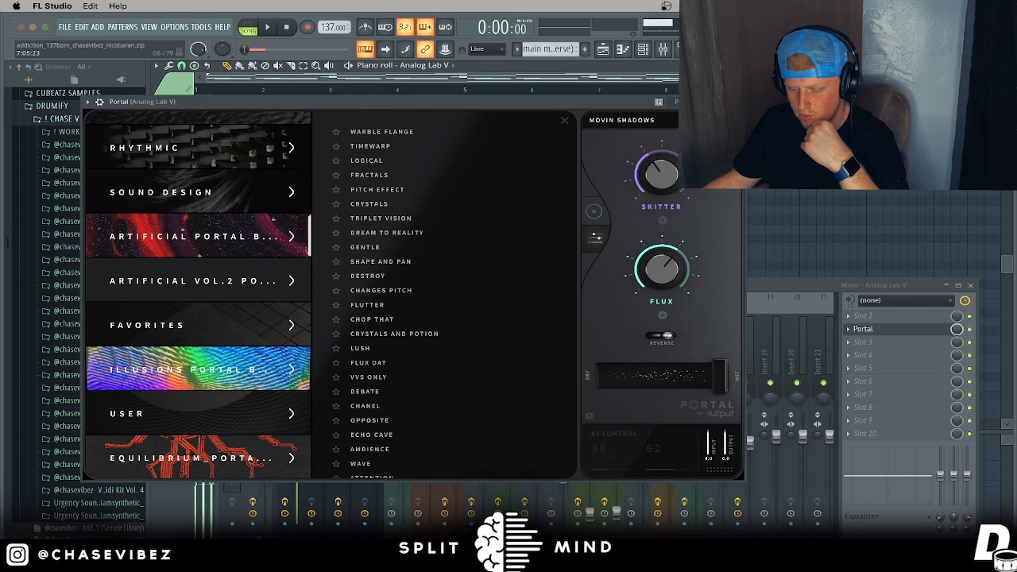
pyautogui.click(735, 102)
# Step: Close the piano roll and mixer, and unmute Track 2's main melody clips
pyautogui.click(1006, 66)
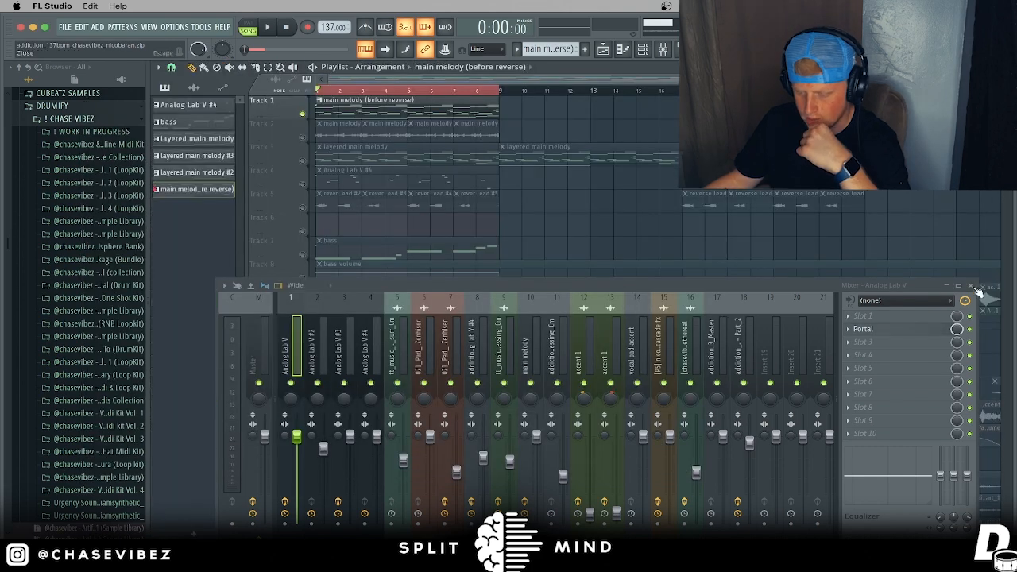
pyautogui.click(970, 285)
pyautogui.click(305, 137)
pyautogui.scroll(3, 347, 94)
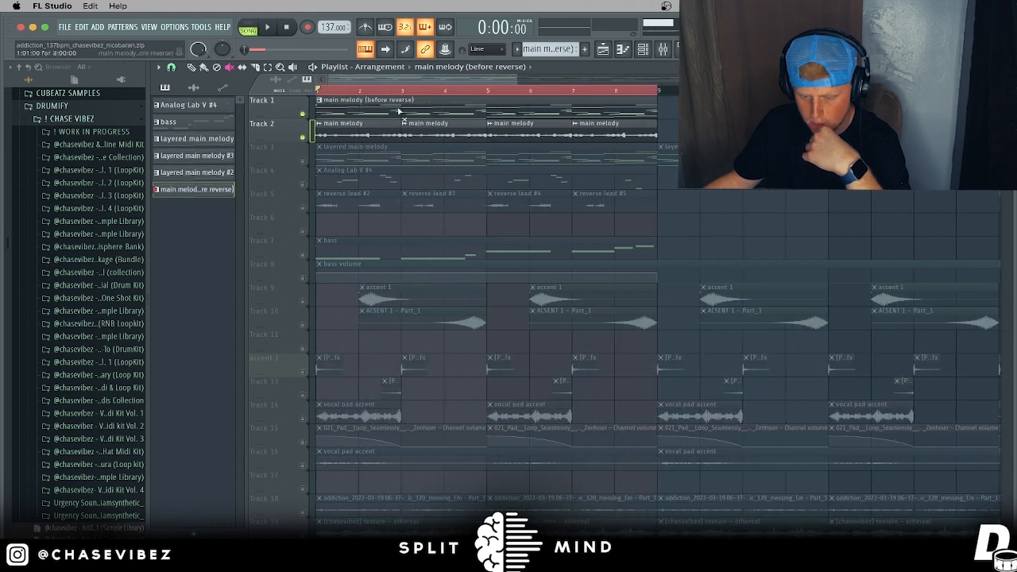
# Step: Solo Track 2 and listen to it play through
pyautogui.press('F9')
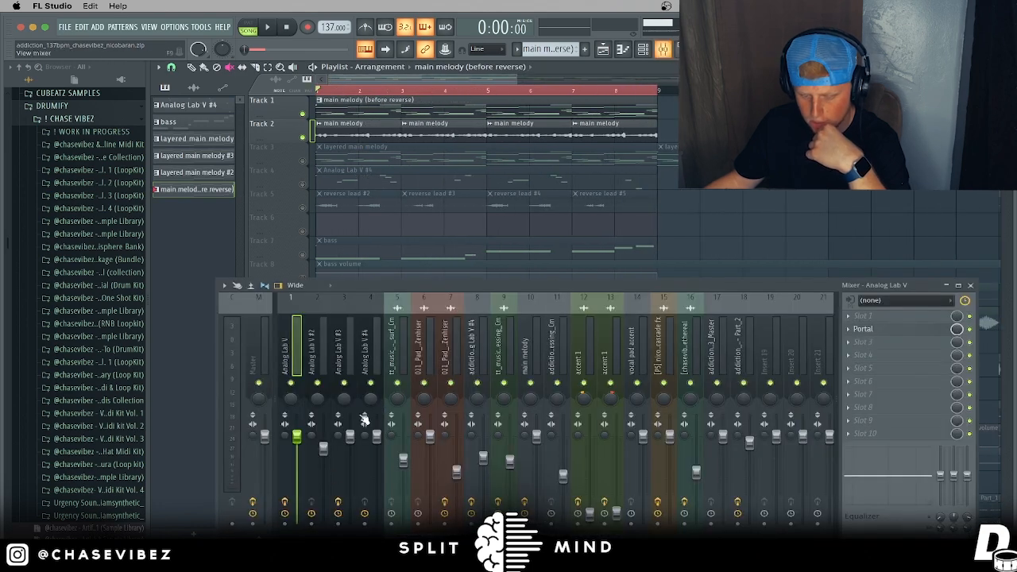
pyautogui.click(968, 284)
pyautogui.keyDown('ctrl'); pyautogui.click(302, 138); pyautogui.keyUp('ctrl')
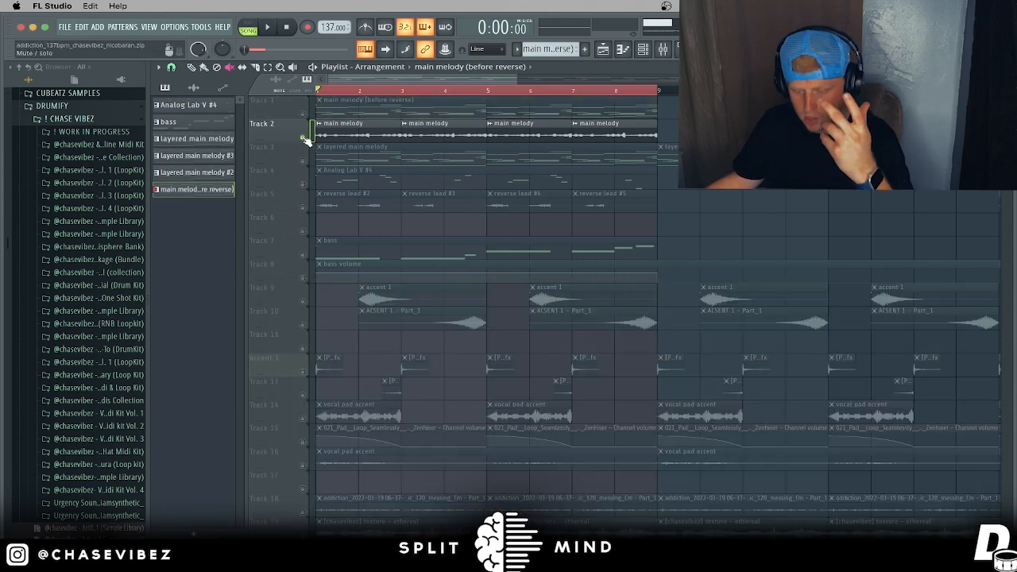
pyautogui.press('space')
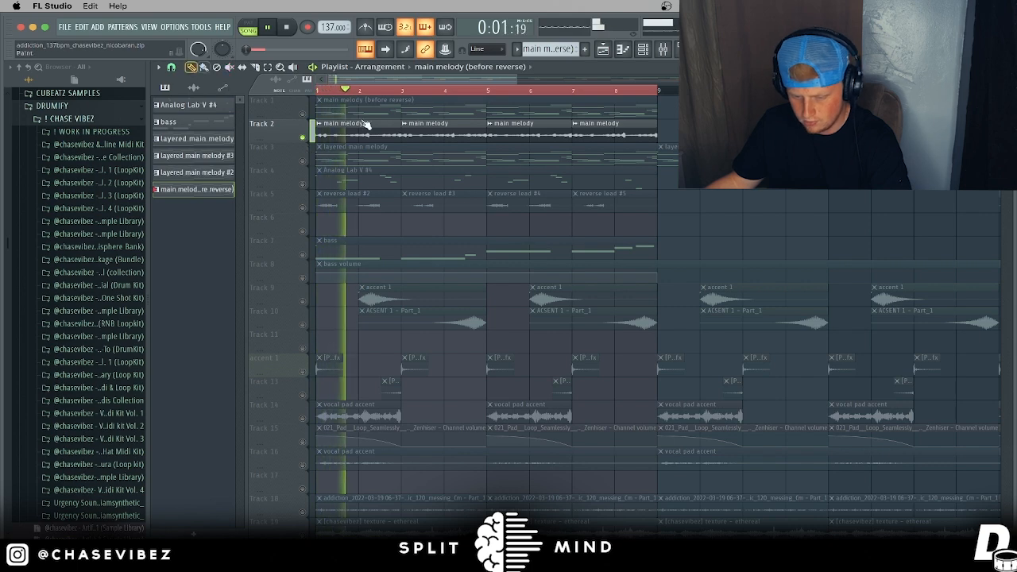
pyautogui.scroll(-1, 433, 93)
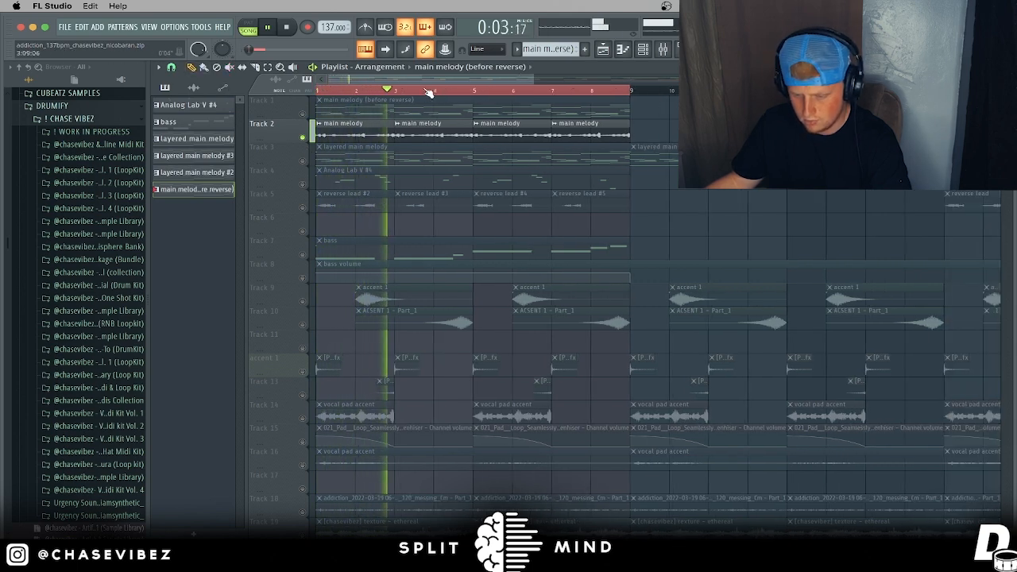
pyautogui.scroll(1, 398, 92)
pyautogui.press('space')
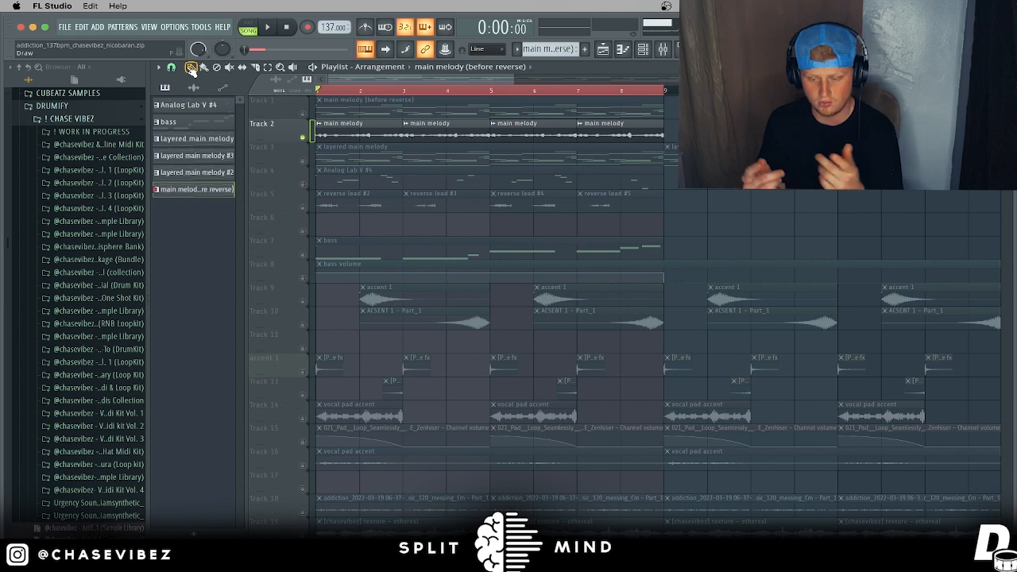
# Step: Rearrange the main melody clips so Track 2 holds them at bars 3, 5 and 7
pyautogui.moveTo(572, 173); pyautogui.dragTo(340, 239)
pyautogui.moveTo(529, 140); pyautogui.dragTo(453, 236)
pyautogui.moveTo(426, 133); pyautogui.dragTo(438, 135)
pyautogui.moveTo(460, 215); pyautogui.dragTo(534, 133)
pyautogui.moveTo(362, 225); pyautogui.dragTo(613, 132)
pyautogui.moveTo(578, 95); pyautogui.dragTo(651, 98)
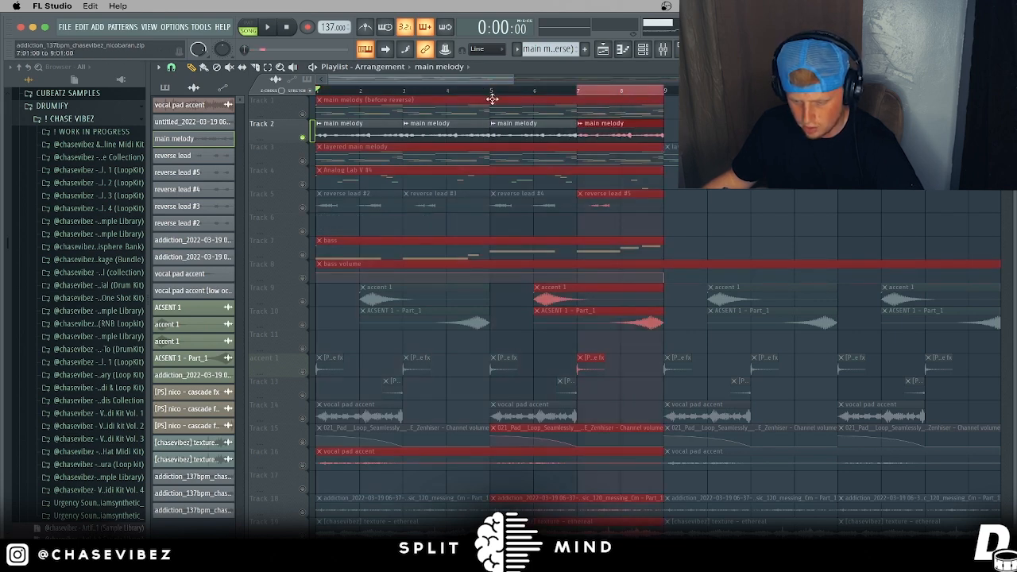
pyautogui.moveTo(402, 93); pyautogui.dragTo(326, 94)
# Step: Mute Track 1's before-reverse clip, unmute Track 3, and open its layered melody notes
pyautogui.click(302, 114)
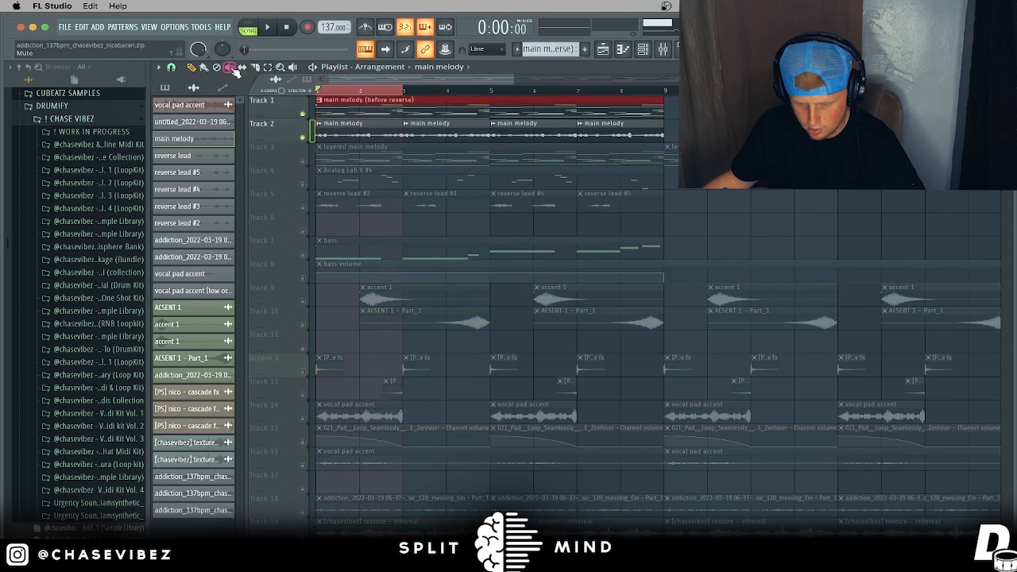
pyautogui.click(424, 112)
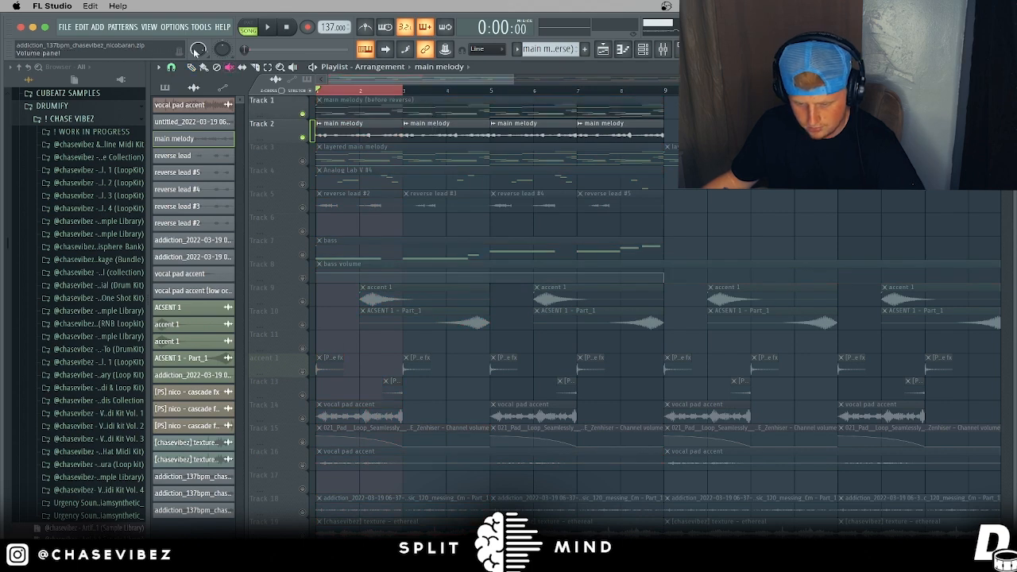
pyautogui.click(303, 163)
pyautogui.doubleClick(474, 156)
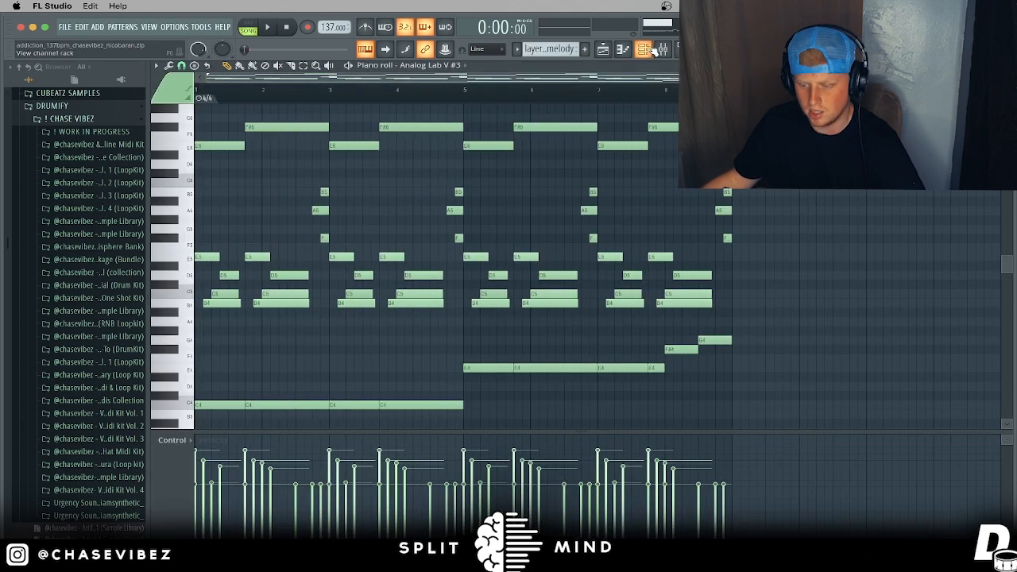
# Step: Check Analog Lab V #3's mallet - addiction preset, play the layered melody, and show its mixer insert
pyautogui.click(643, 49)
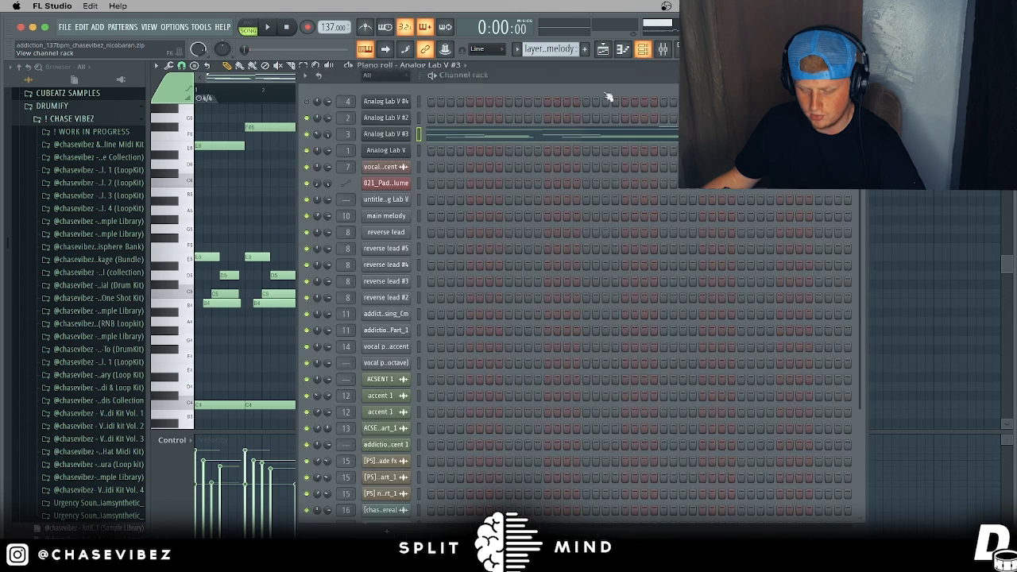
pyautogui.click(386, 134)
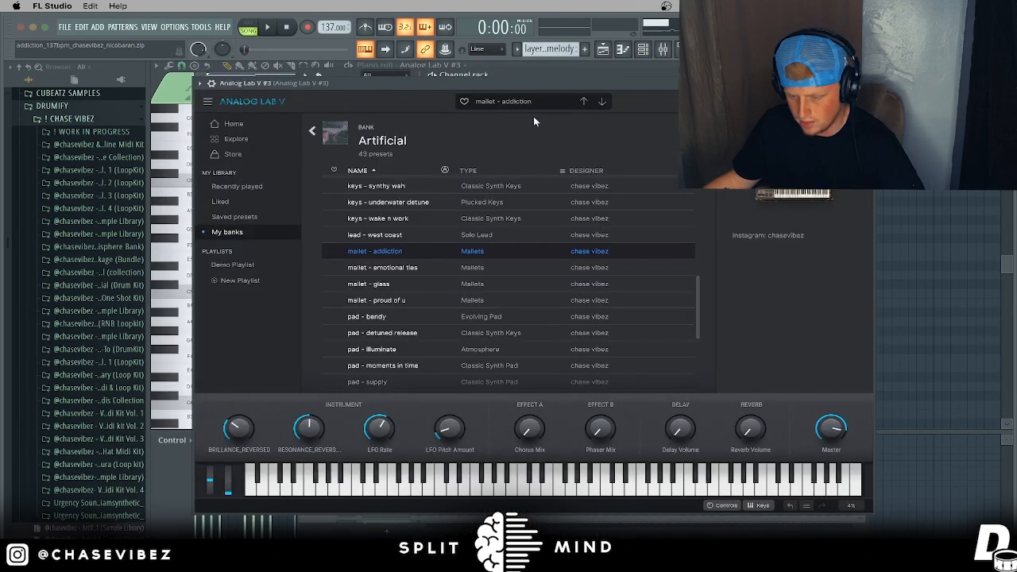
pyautogui.click(865, 83)
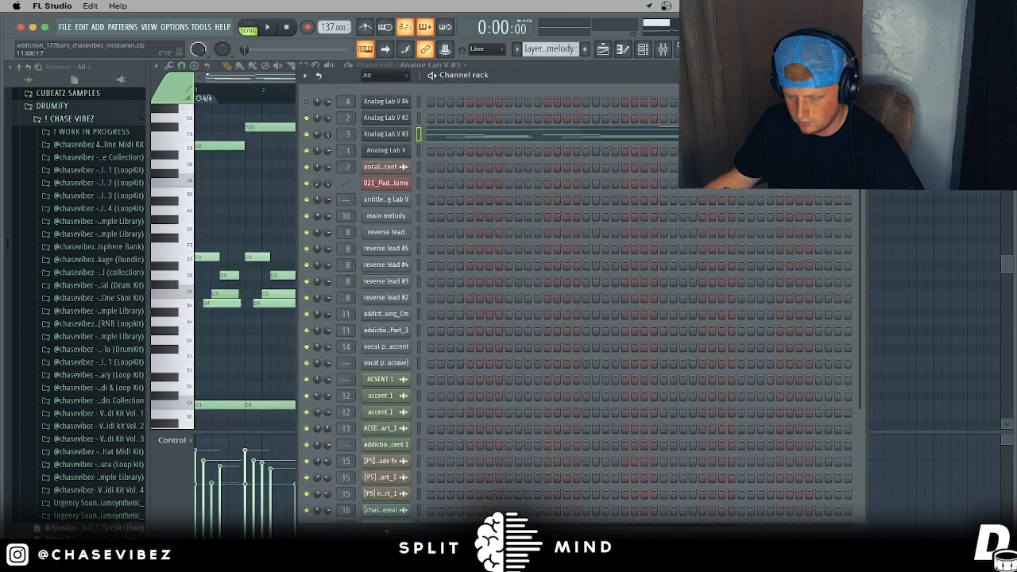
pyautogui.click(861, 76)
pyautogui.press('space')
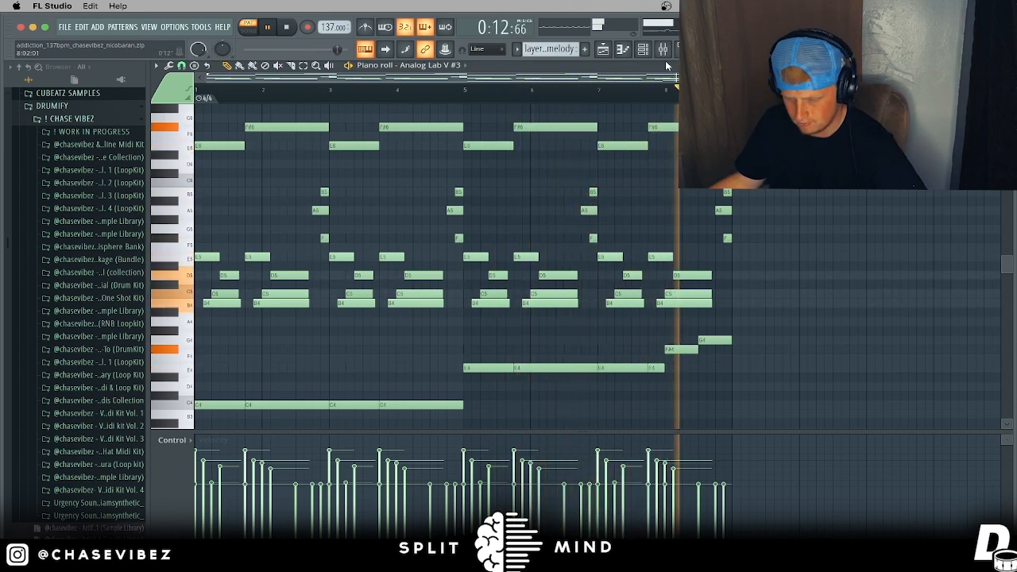
pyautogui.press('F9')
pyautogui.press('space')
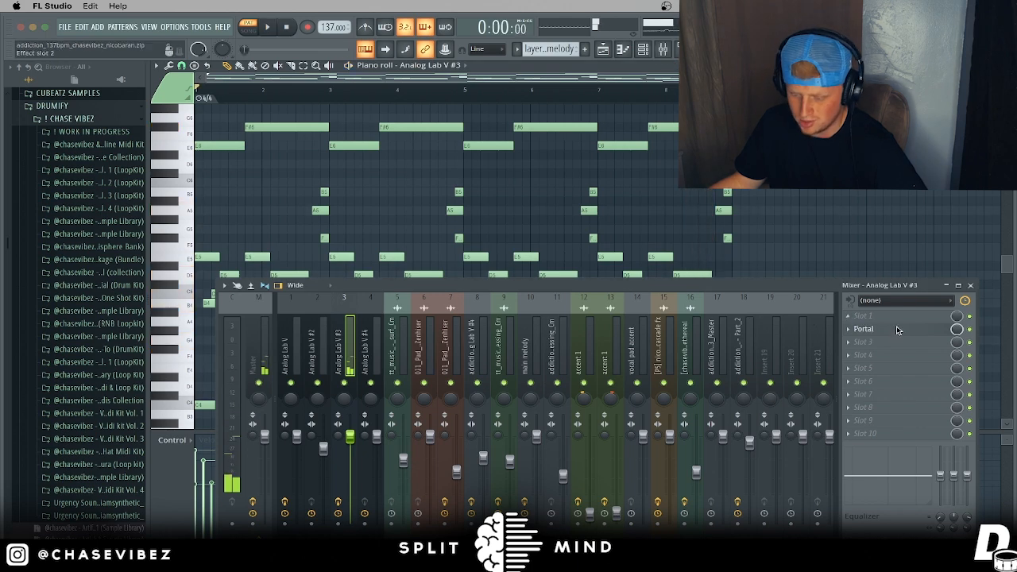
# Step: Unmute Track 4 and open the Analog Lab V #4 clip's notes
pyautogui.click(870, 328)
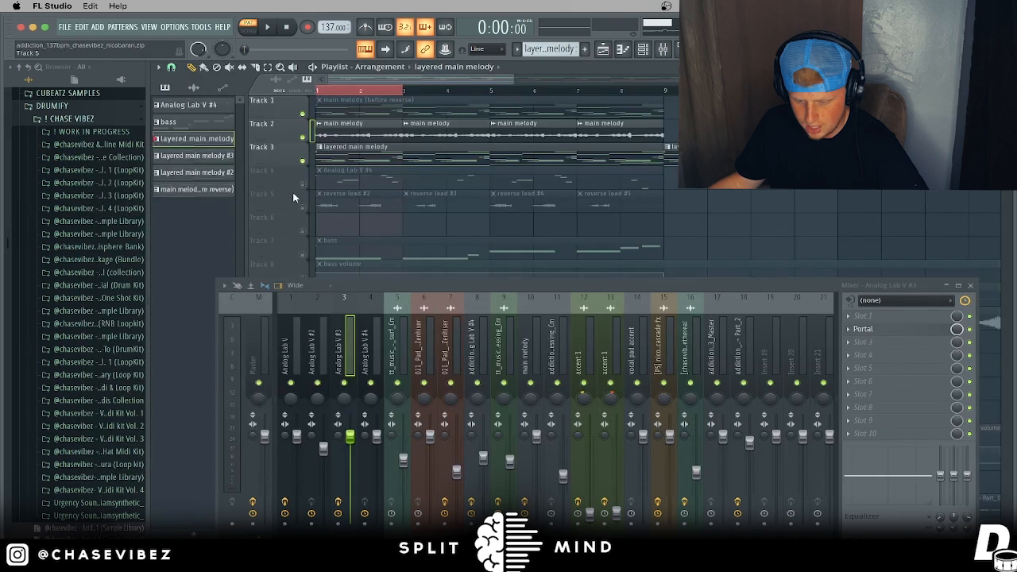
pyautogui.click(303, 186)
pyautogui.doubleClick(427, 177)
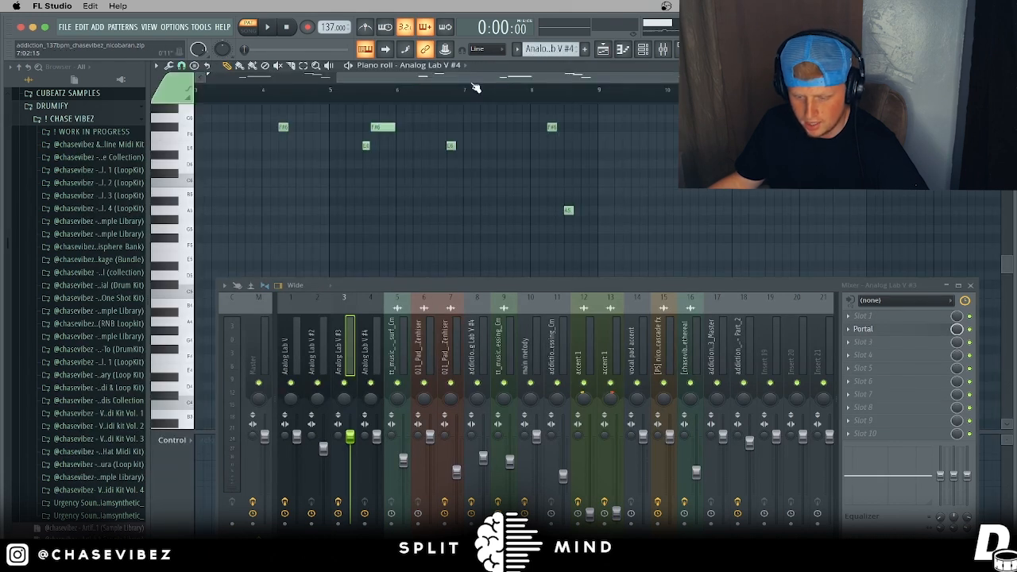
pyautogui.click(971, 286)
pyautogui.scroll(4, 665, 250)
pyautogui.click(604, 50)
# Step: Browse Analog Lab V #4's preset list, welcome page and sound store, then play its notes
pyautogui.click(649, 51)
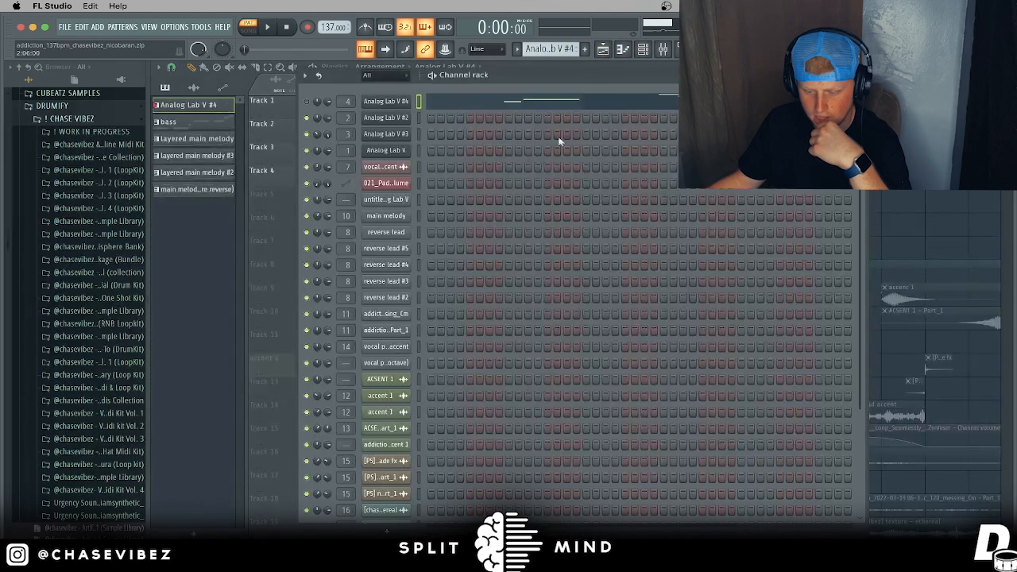
pyautogui.click(406, 103)
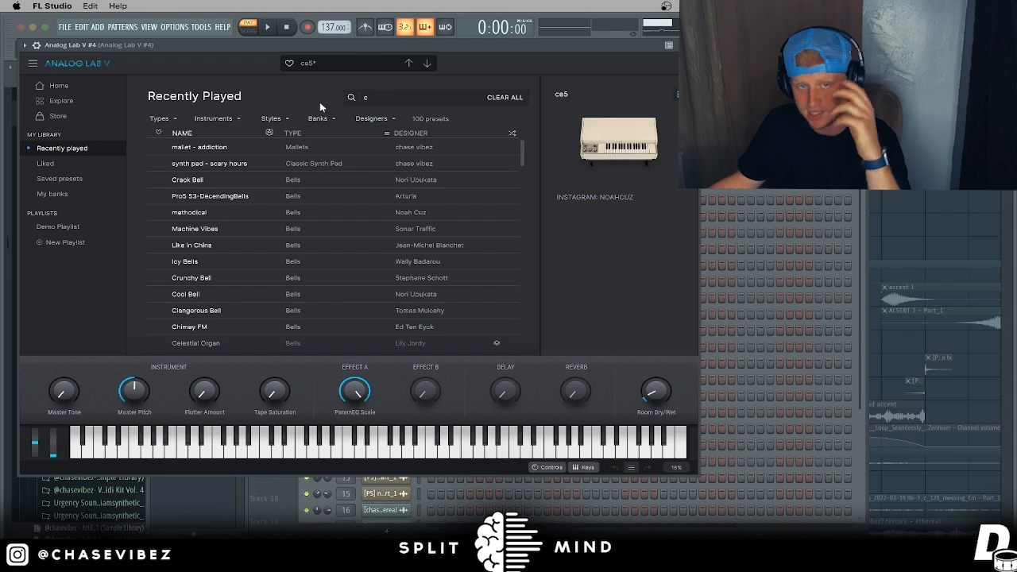
pyautogui.click(64, 98)
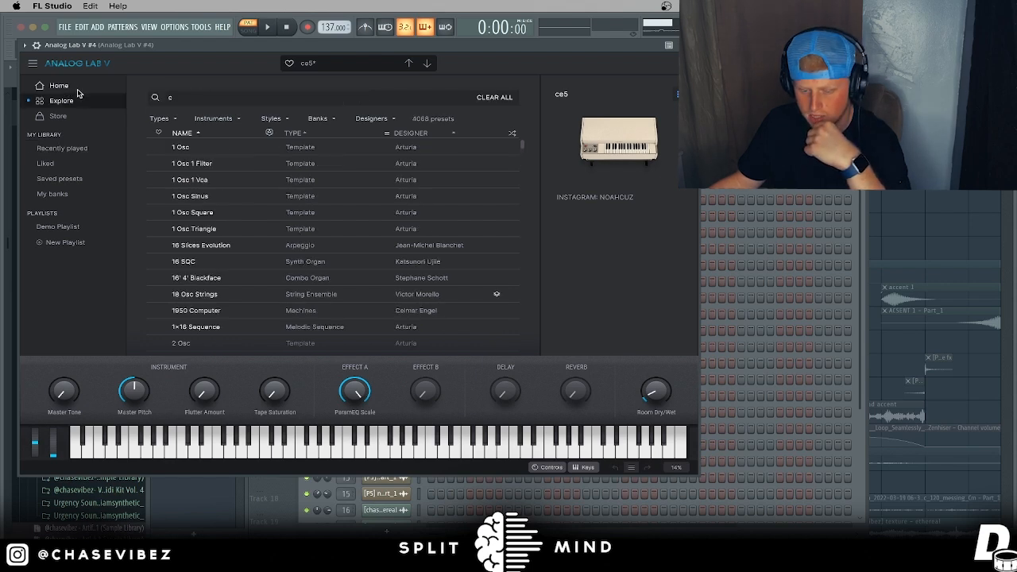
pyautogui.click(63, 86)
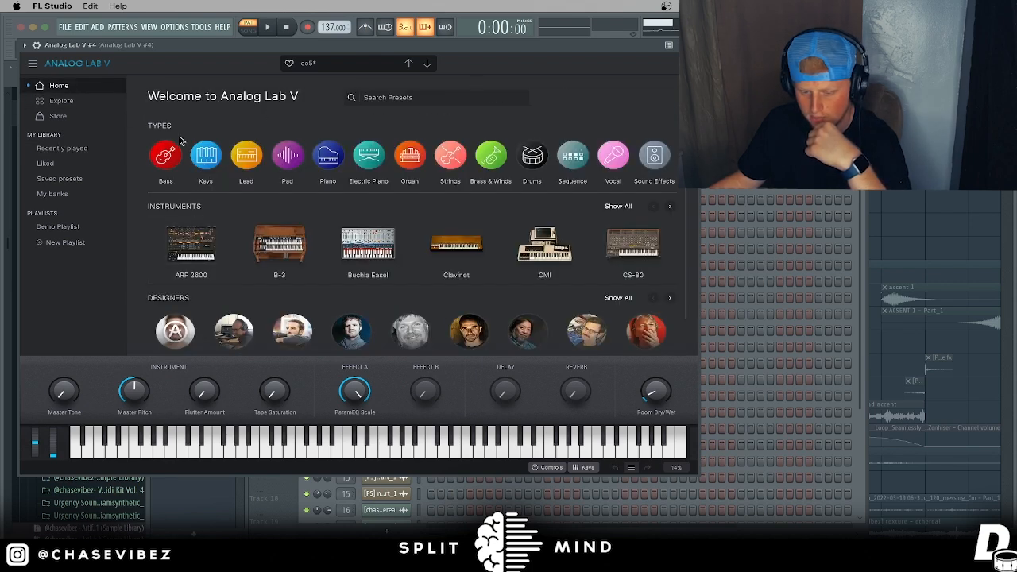
pyautogui.click(59, 115)
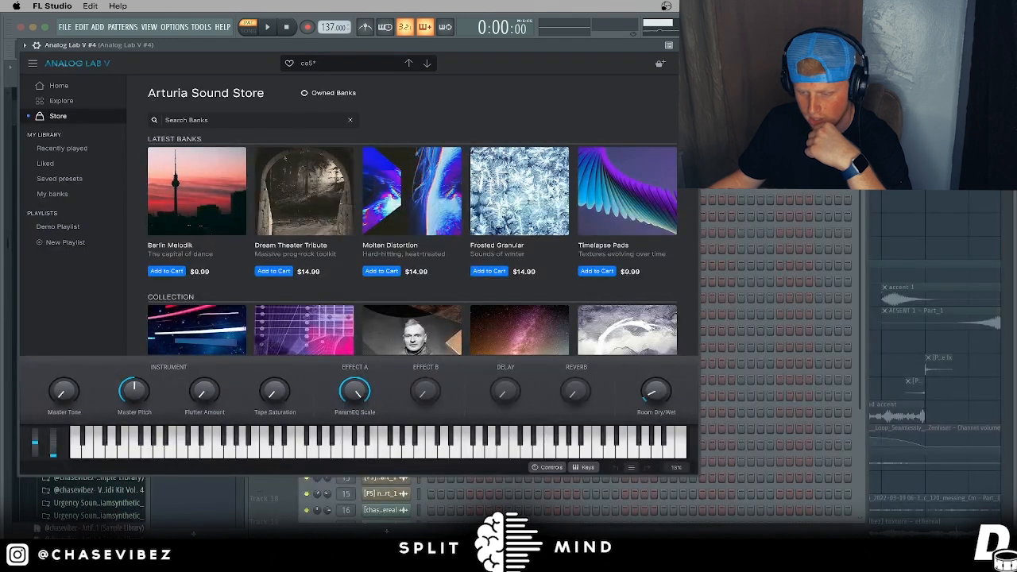
pyautogui.click(690, 45)
pyautogui.click(476, 106)
pyautogui.press('space')
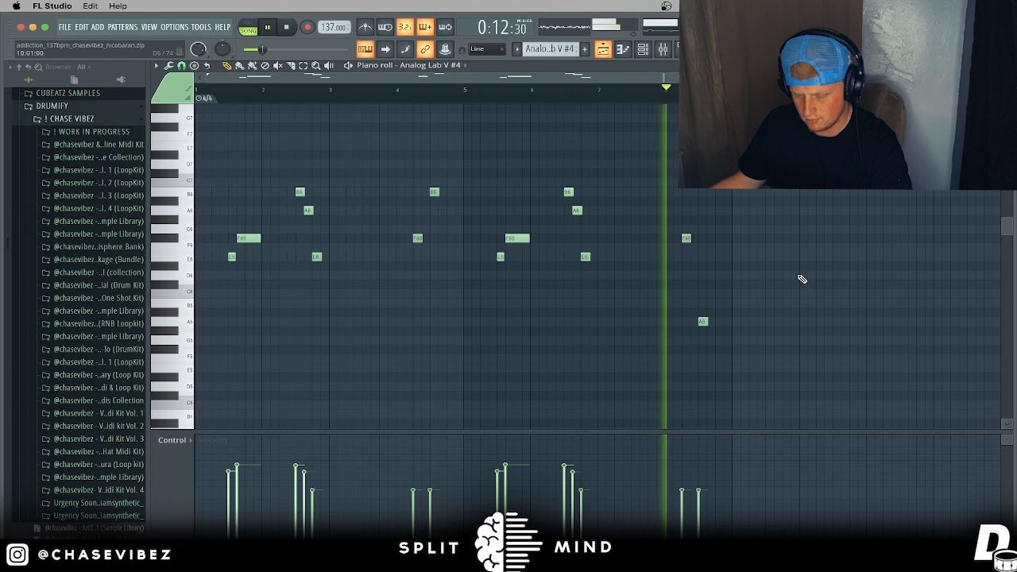
# Step: Close Portal and select the Analog Lab V #4 mixer insert
pyautogui.press('space')
pyautogui.press('F9')
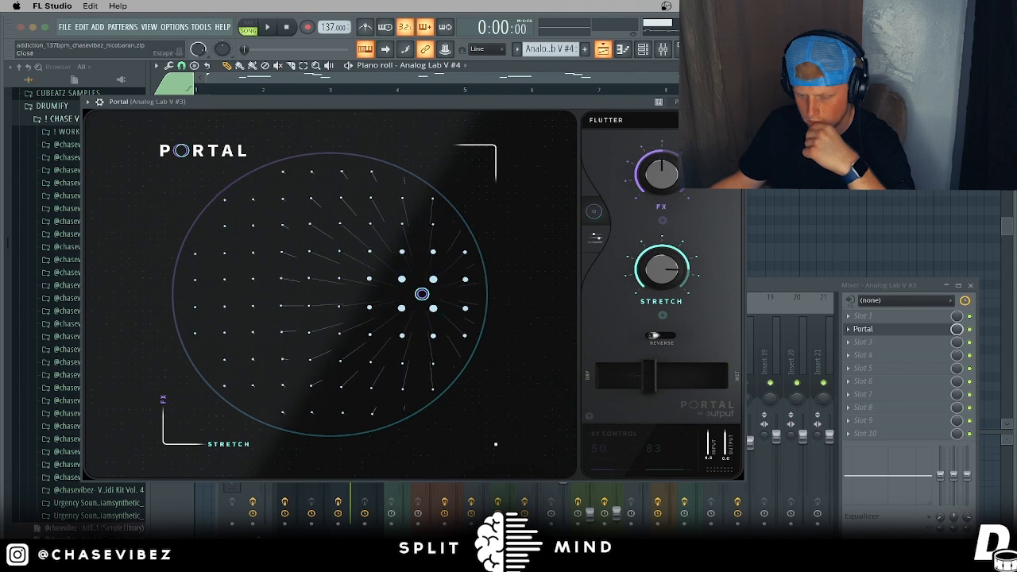
pyautogui.press('Escape')
pyautogui.press('space')
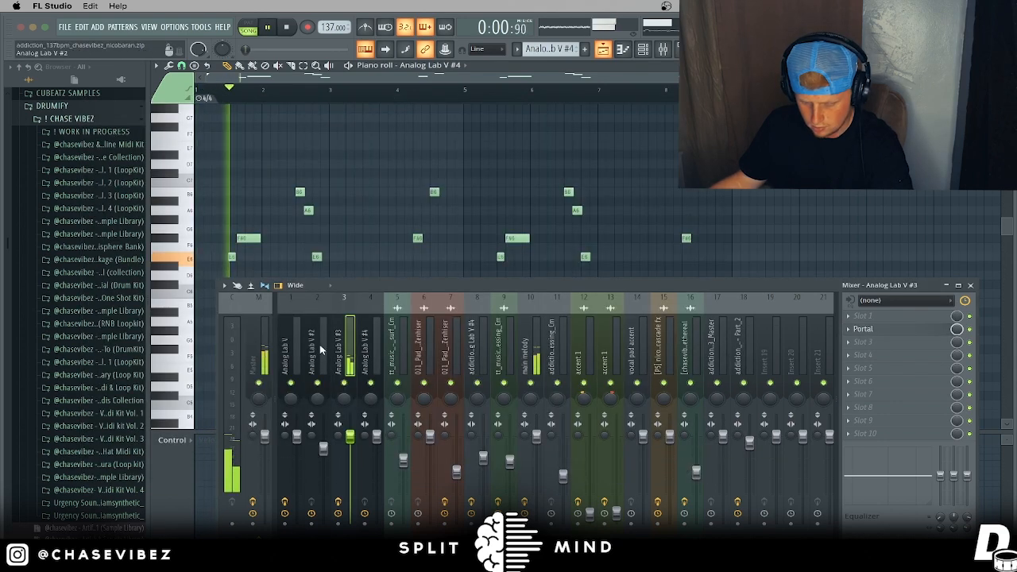
pyautogui.click(370, 346)
pyautogui.press('space')
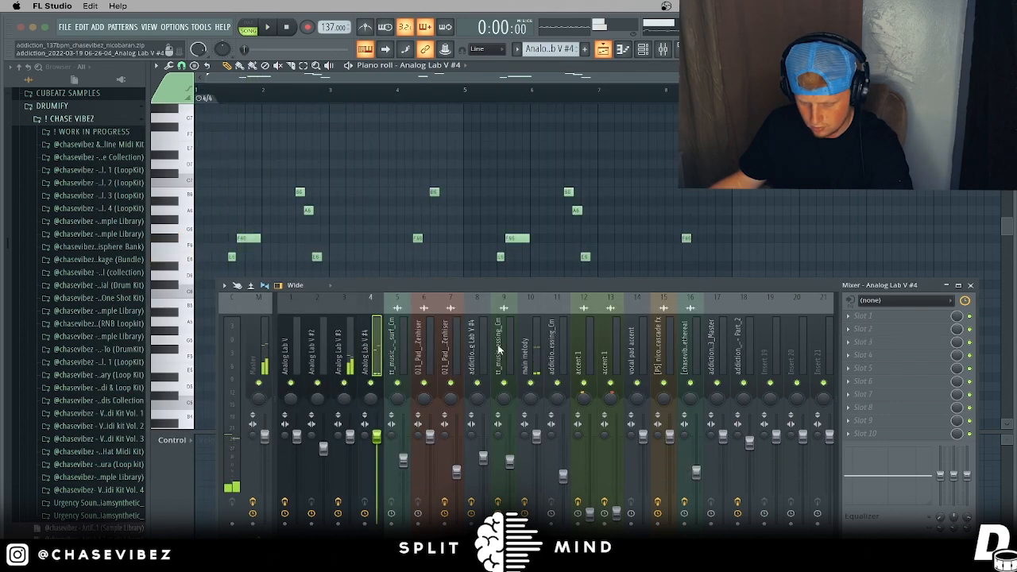
pyautogui.click(971, 286)
# Step: Solo Track 5's reverse leads, re-enable Tracks 1–4, and play the arrangement
pyautogui.press('F5')
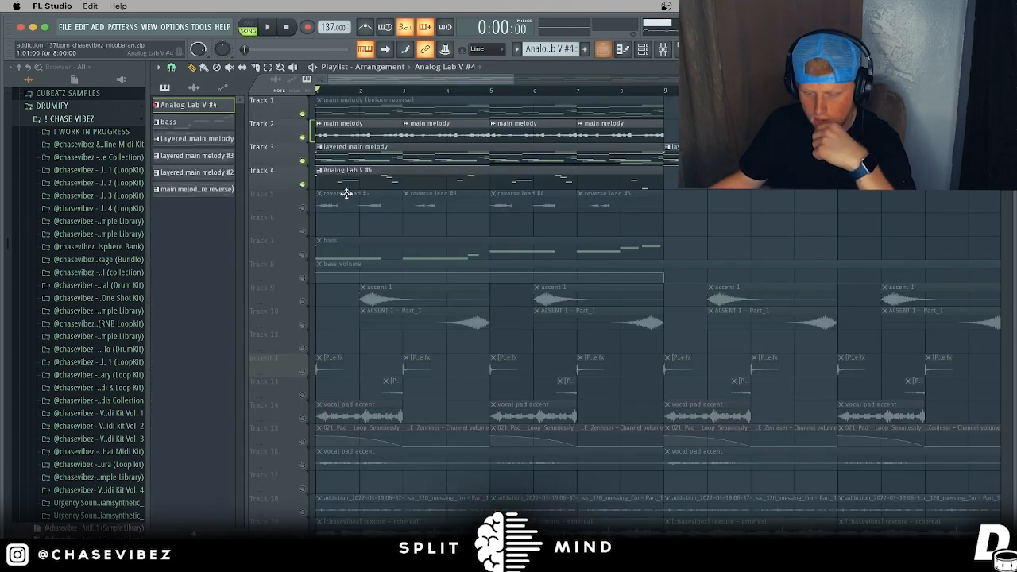
pyautogui.keyDown('ctrl'); pyautogui.click(310, 208); pyautogui.keyUp('ctrl')
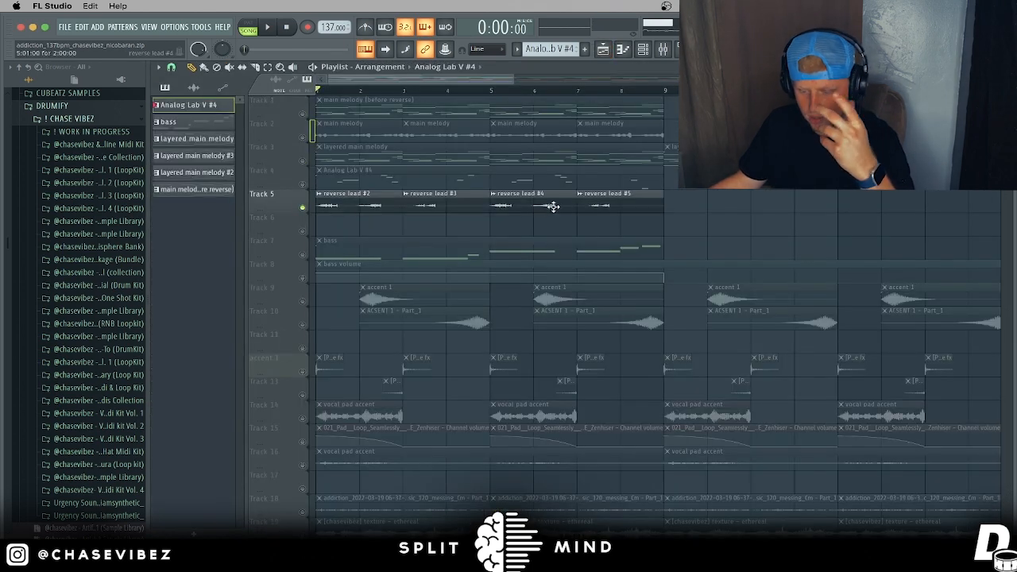
pyautogui.click(601, 205)
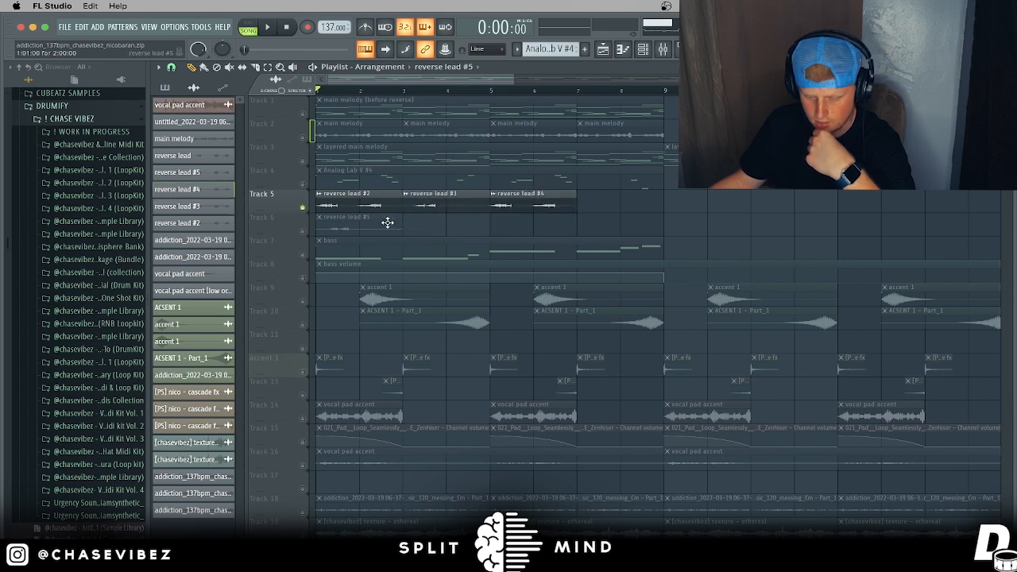
pyautogui.rightClick(304, 207)
pyautogui.rightClick(304, 207)
pyautogui.moveTo(304, 184); pyautogui.dragTo(303, 114)
pyautogui.press('space')
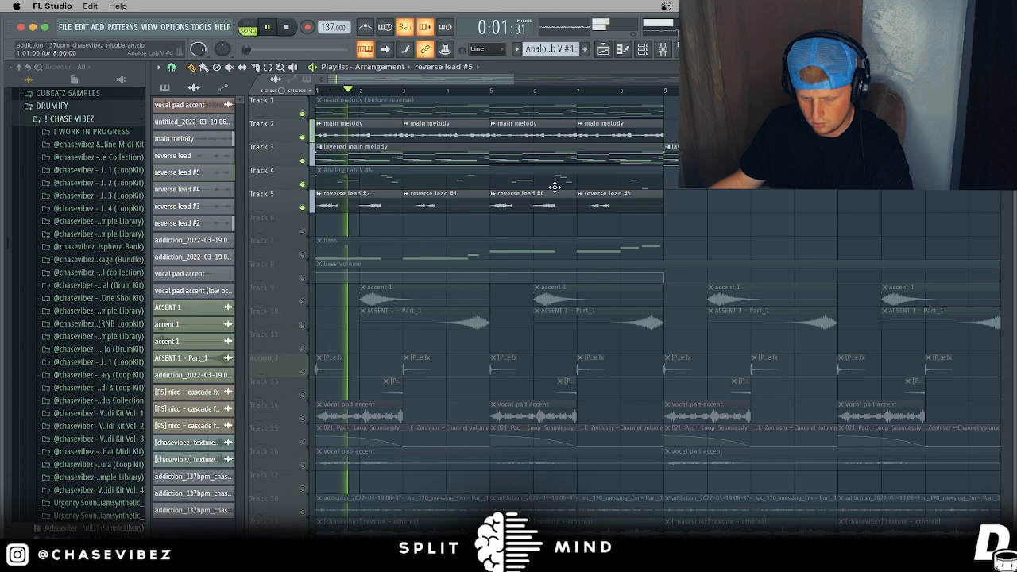
pyautogui.click(661, 50)
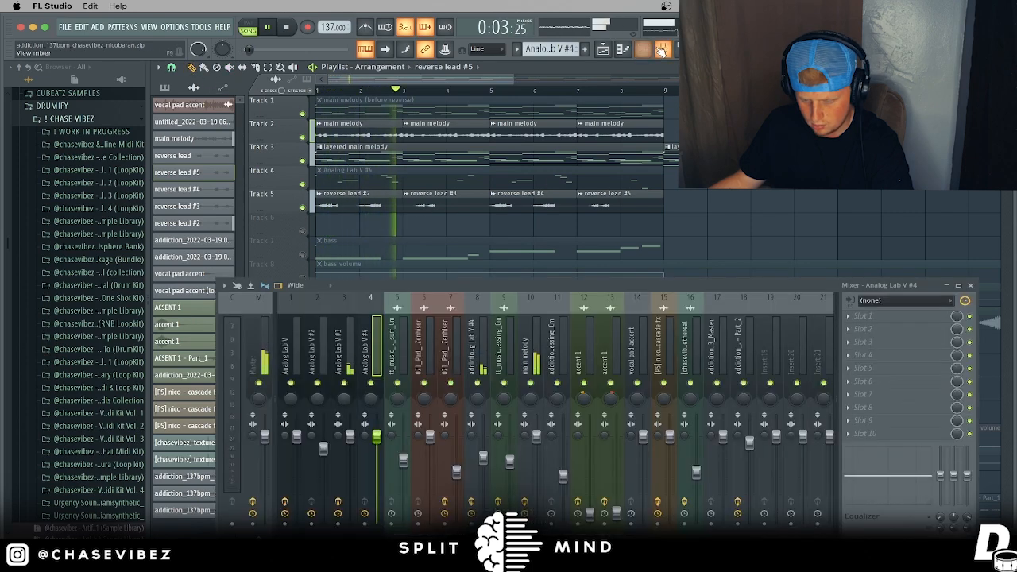
# Step: Reset mixer insert 8's volume to its default
pyautogui.click(482, 345)
pyautogui.rightClick(485, 458)
pyautogui.click(525, 363)
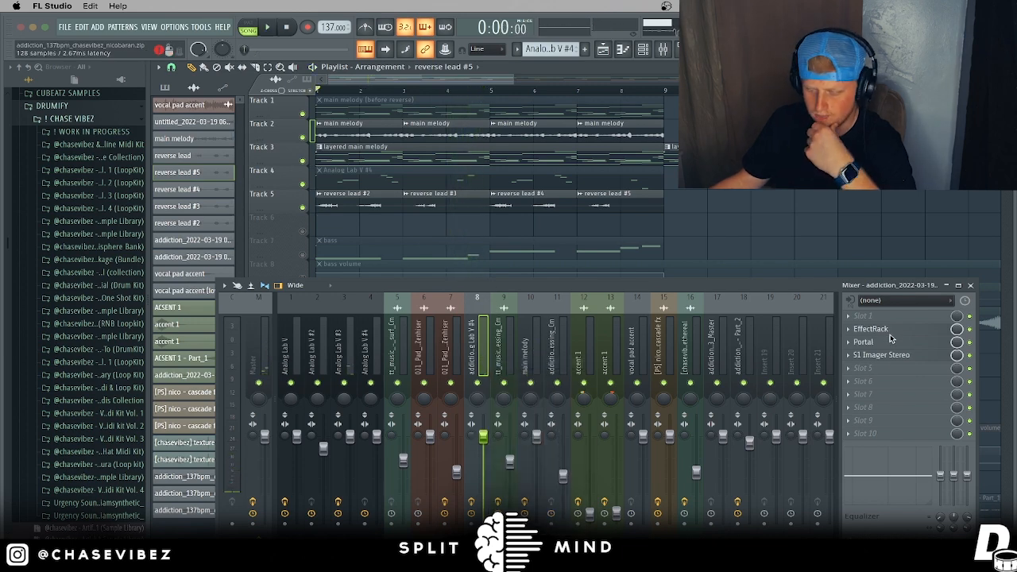
# Step: Inspect insert 8's EffectRack, Portal and S1 Imager Stereo effects, then solo Track 5
pyautogui.click(870, 329)
pyautogui.click(111, 117)
pyautogui.moveTo(162, 138)
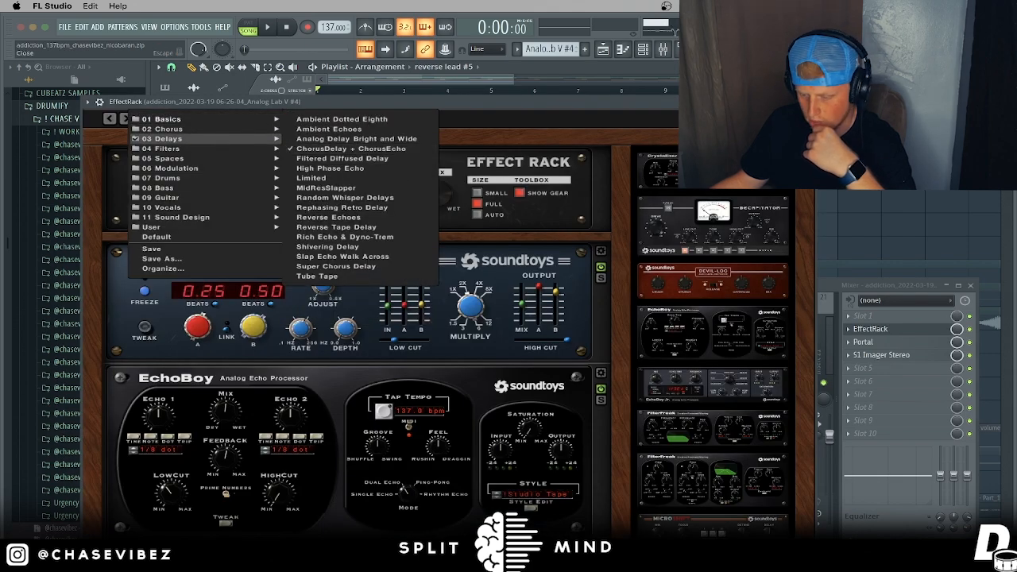
pyautogui.click(809, 102)
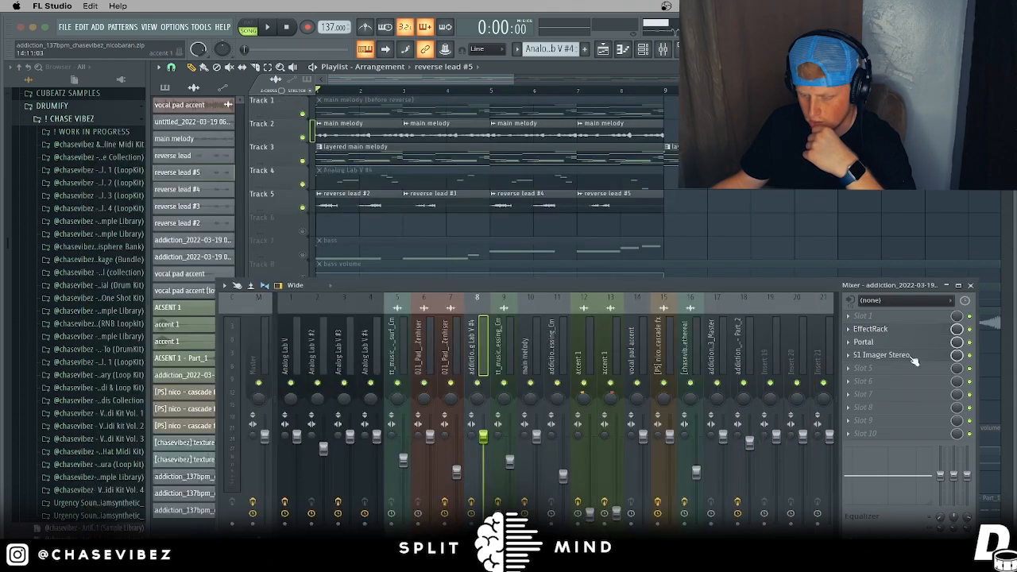
pyautogui.click(864, 342)
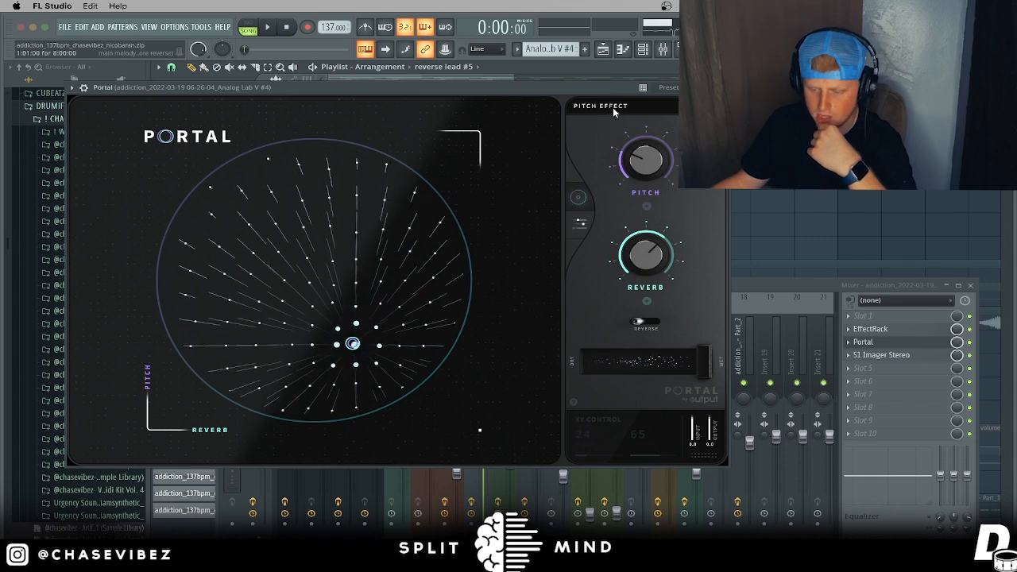
pyautogui.click(611, 110)
pyautogui.click(724, 87)
pyautogui.click(890, 355)
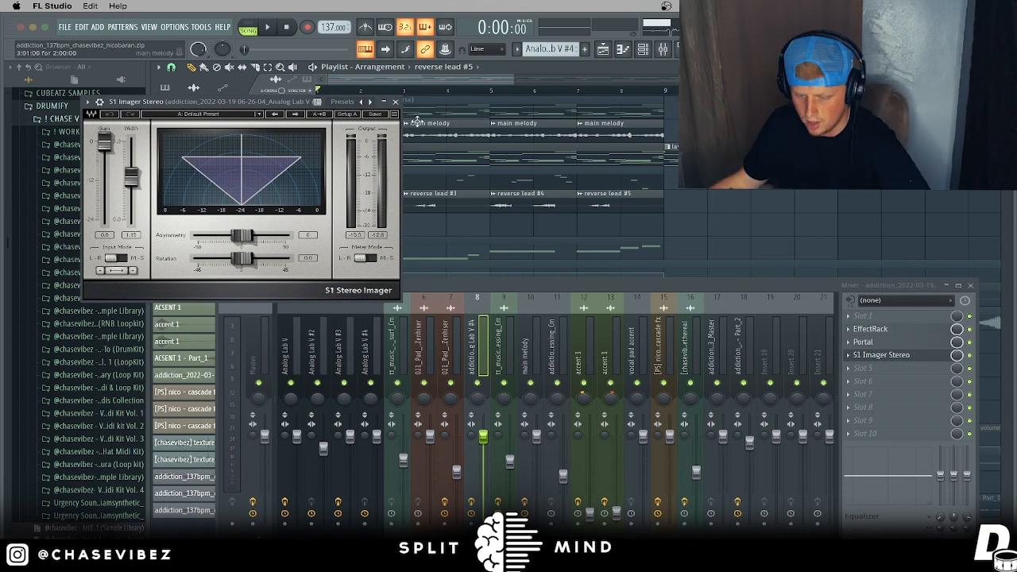
pyautogui.click(397, 102)
pyautogui.rightClick(303, 208)
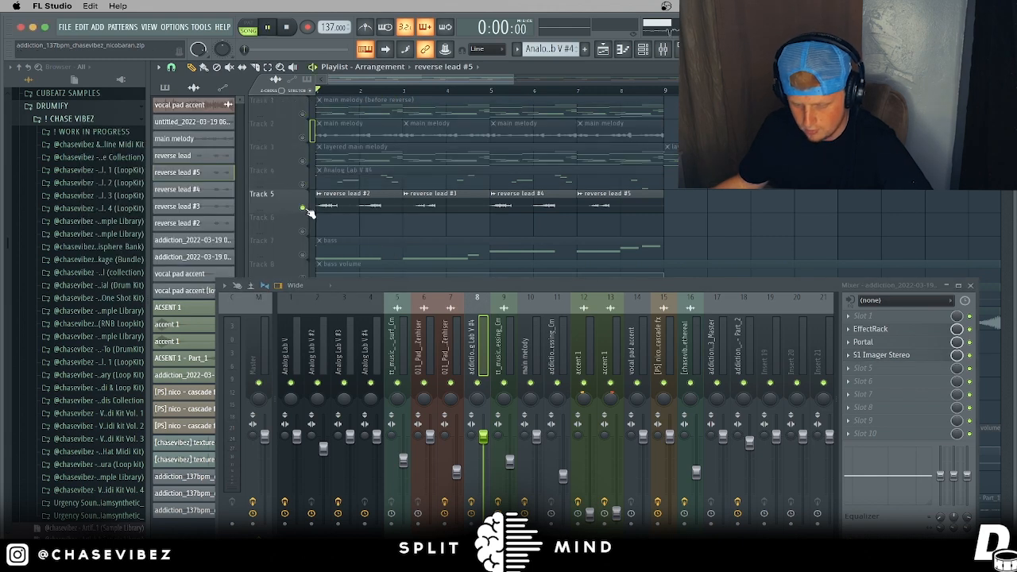
# Step: Unmute Tracks 1–4 and the Track 7 bass, then open the bass notes in the piano roll
pyautogui.click(970, 286)
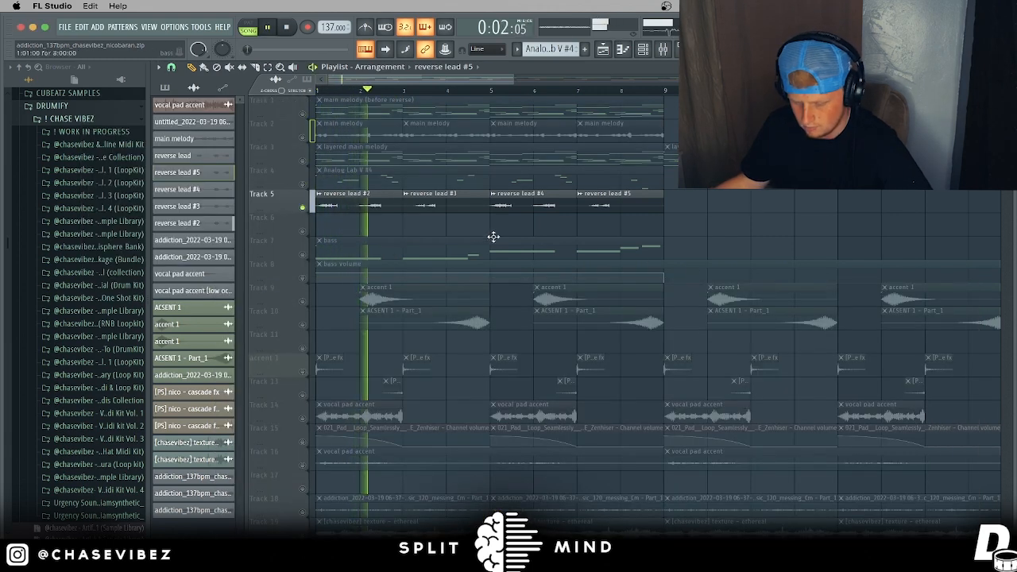
pyautogui.click(301, 160)
pyautogui.click(302, 137)
pyautogui.click(303, 115)
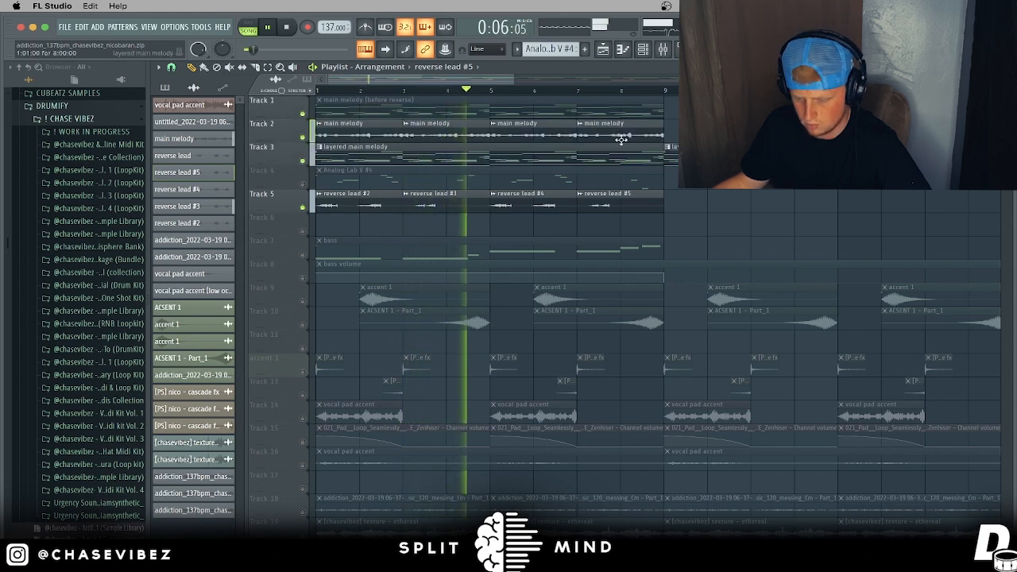
pyautogui.moveTo(669, 92); pyautogui.dragTo(41, 104)
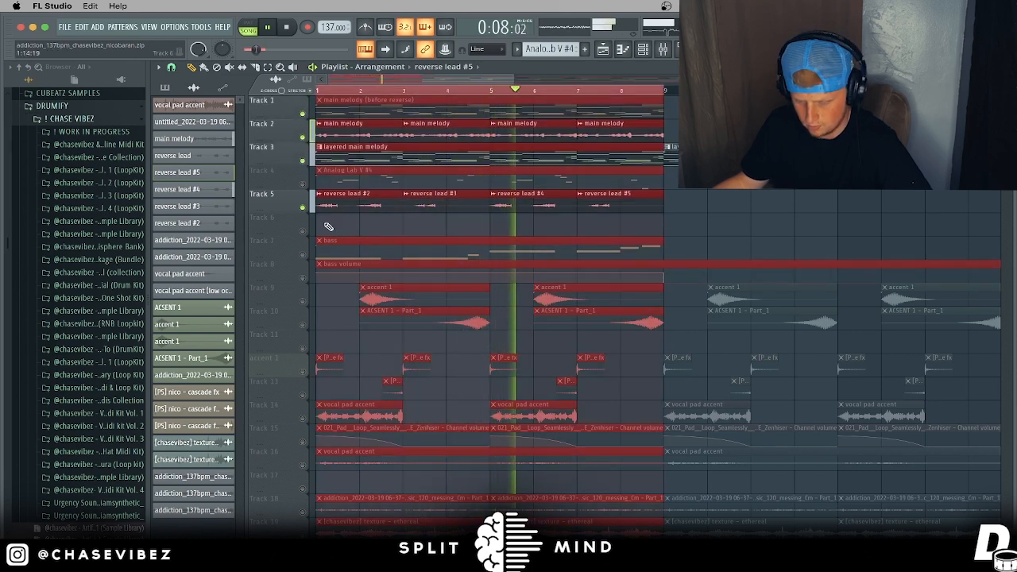
pyautogui.click(301, 183)
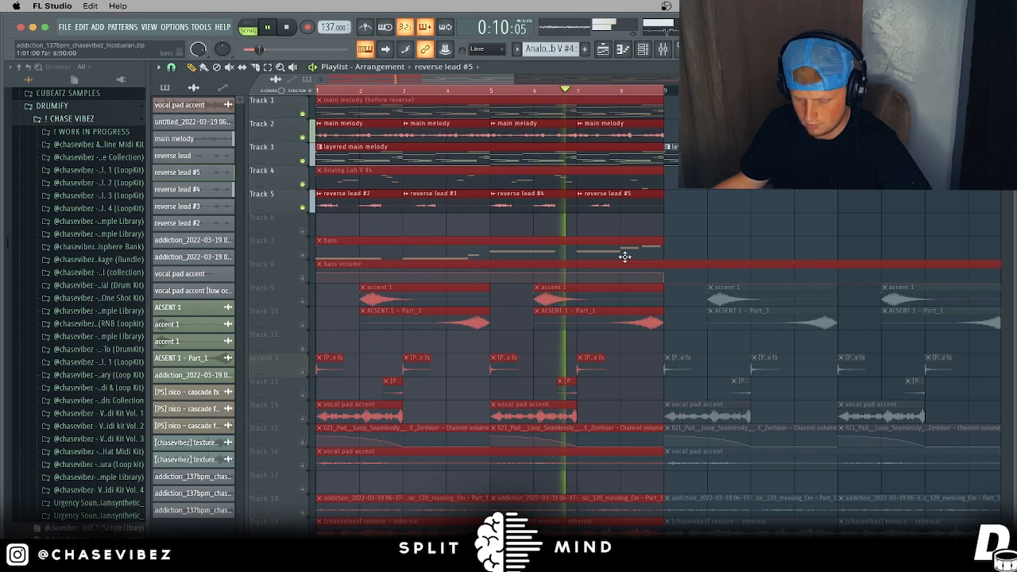
pyautogui.press('space')
pyautogui.click(302, 254)
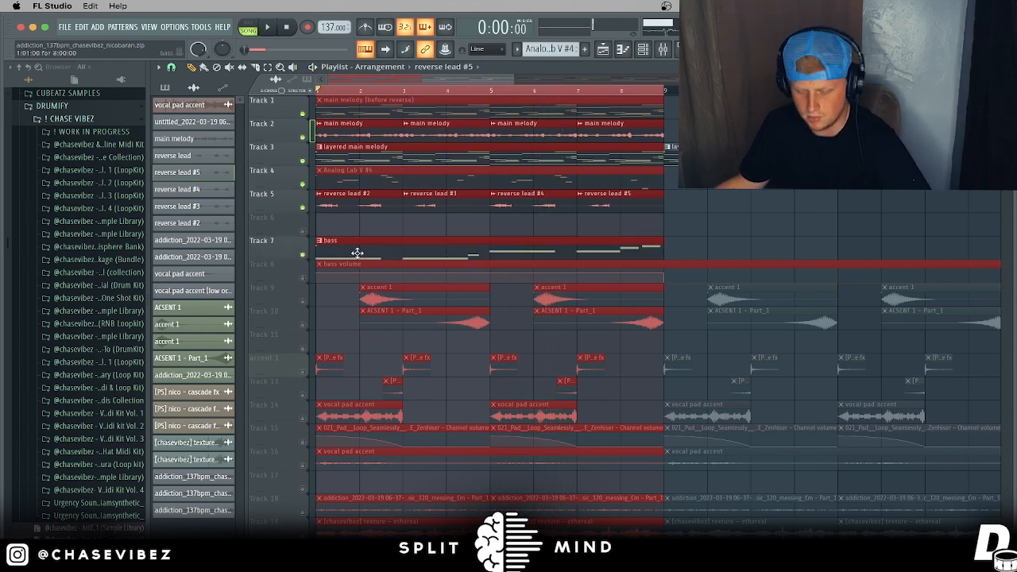
pyautogui.doubleClick(358, 253)
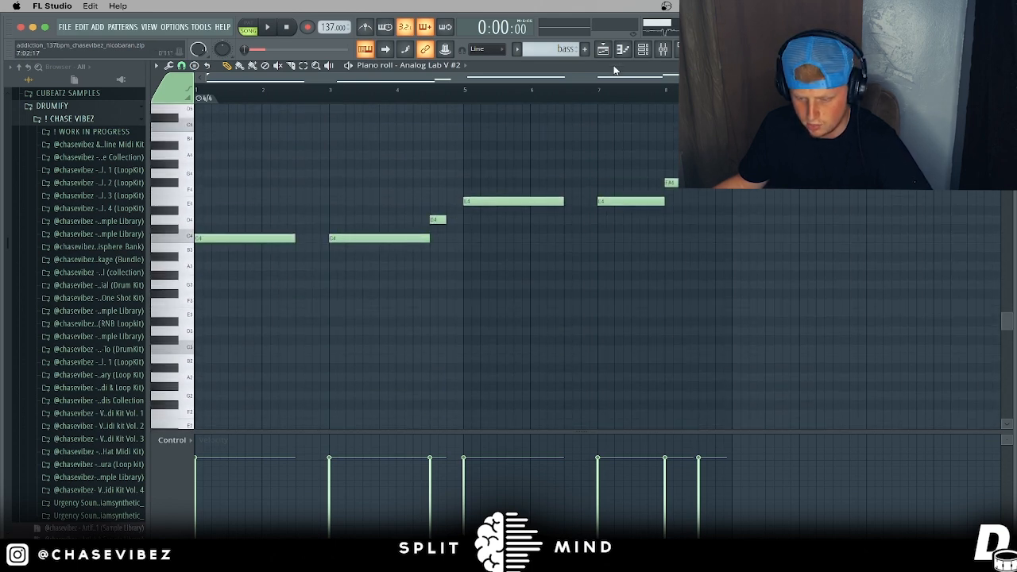
# Step: Check the Analog Lab V #2 bass preset, play the C4-to-G4 bass line, and return to the playlist
pyautogui.click(643, 50)
pyautogui.click(386, 118)
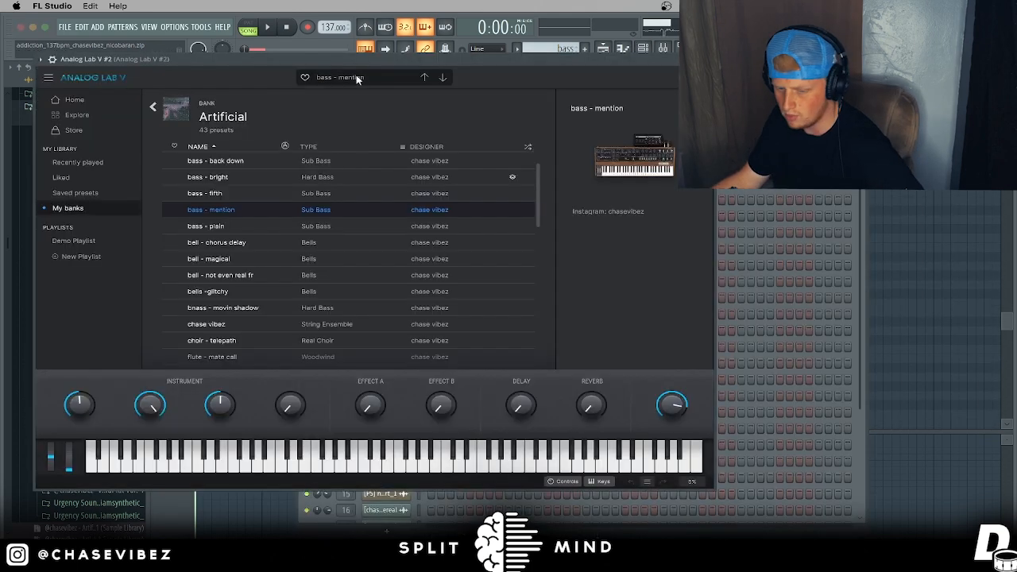
pyautogui.click(942, 231)
pyautogui.press('space')
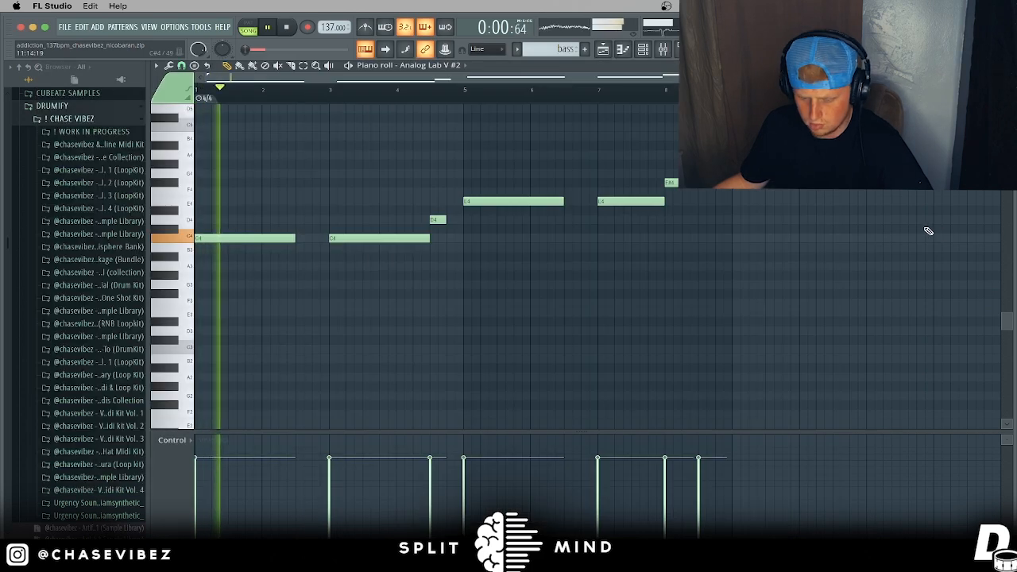
pyautogui.scroll(1, 923, 231)
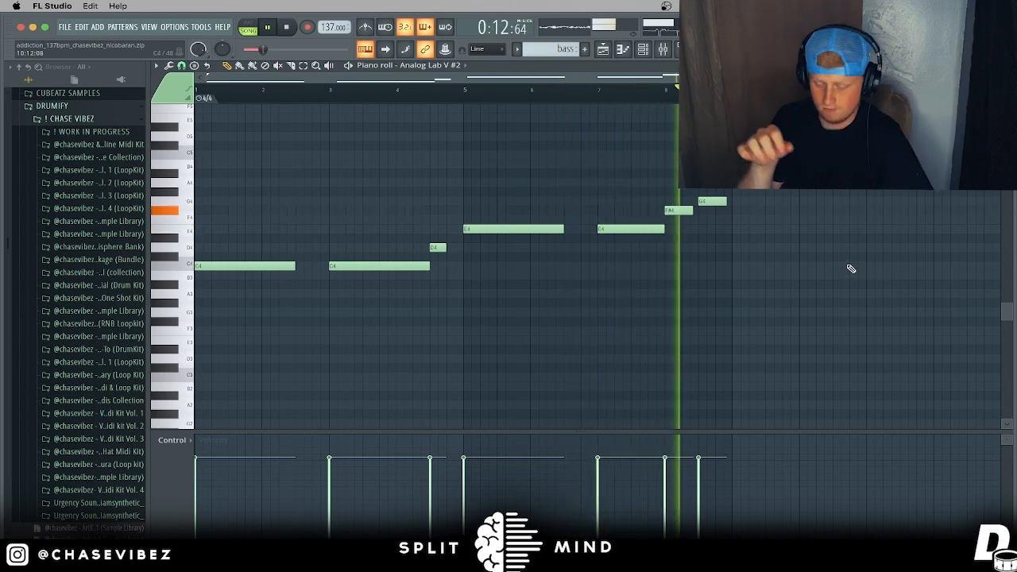
pyautogui.press('space')
pyautogui.click(622, 50)
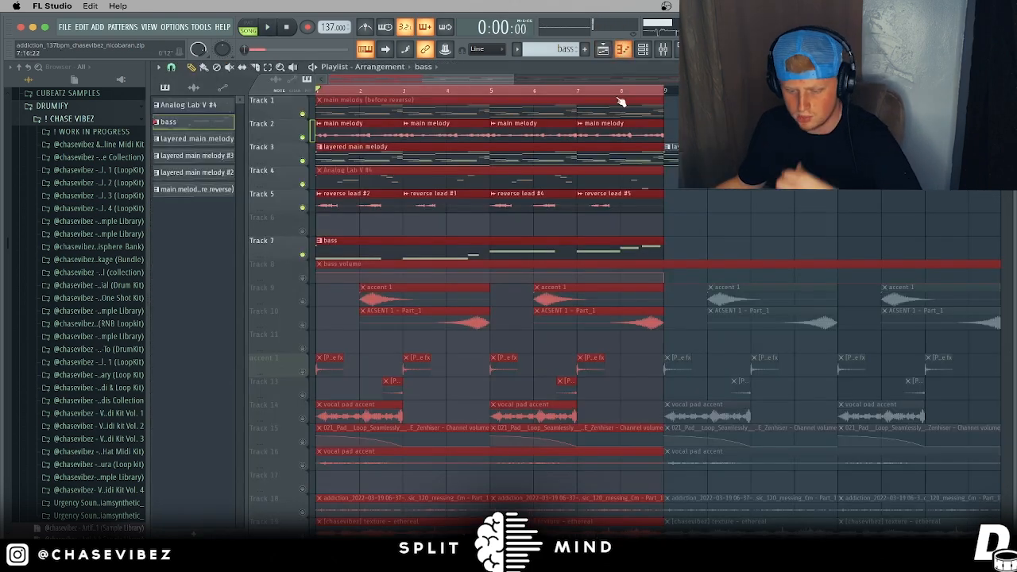
# Step: Unmute Track 8's bass volume automation and the Track 9 and Track 10 accent tracks
pyautogui.click(302, 278)
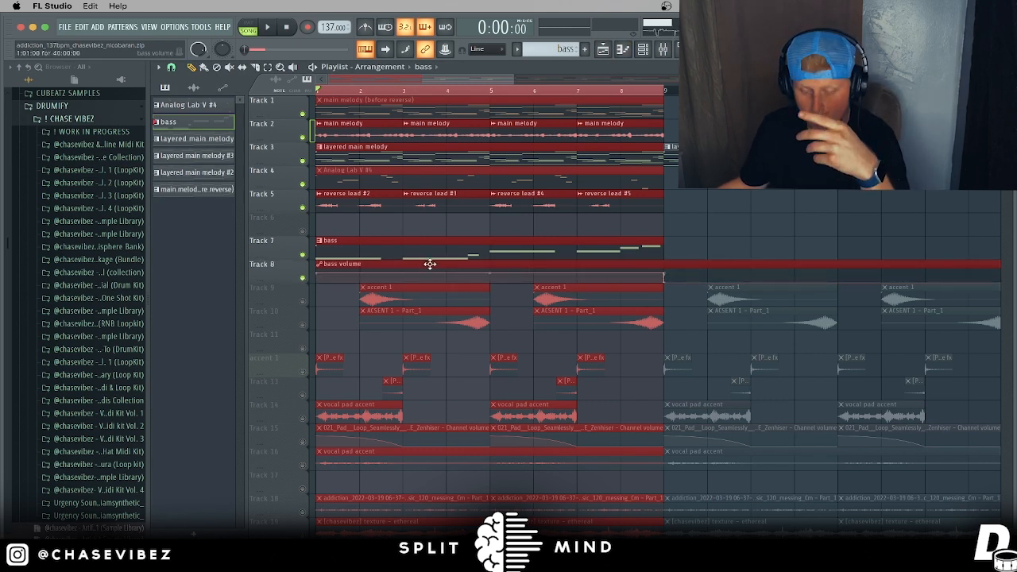
pyautogui.click(662, 94)
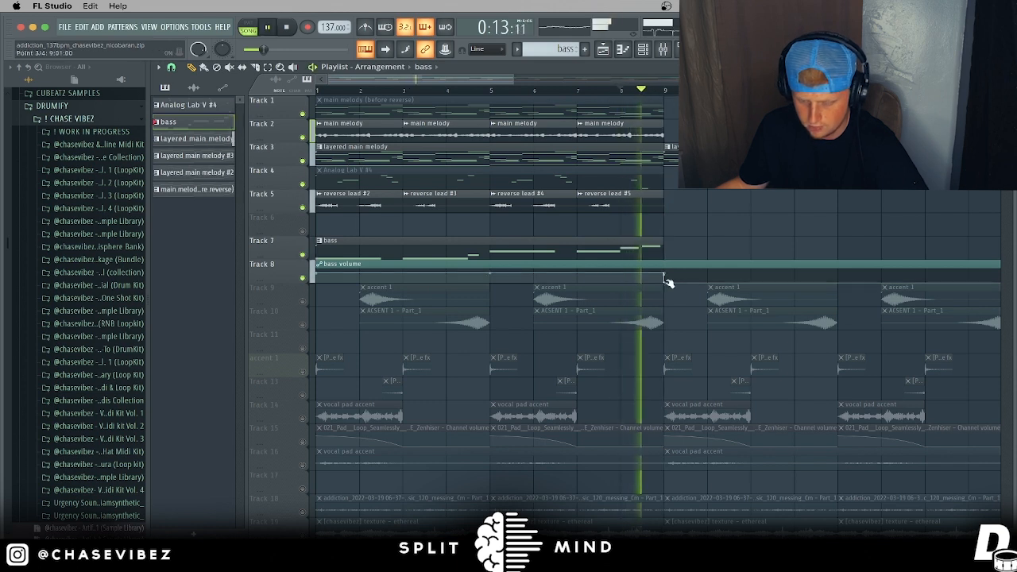
pyautogui.press('space')
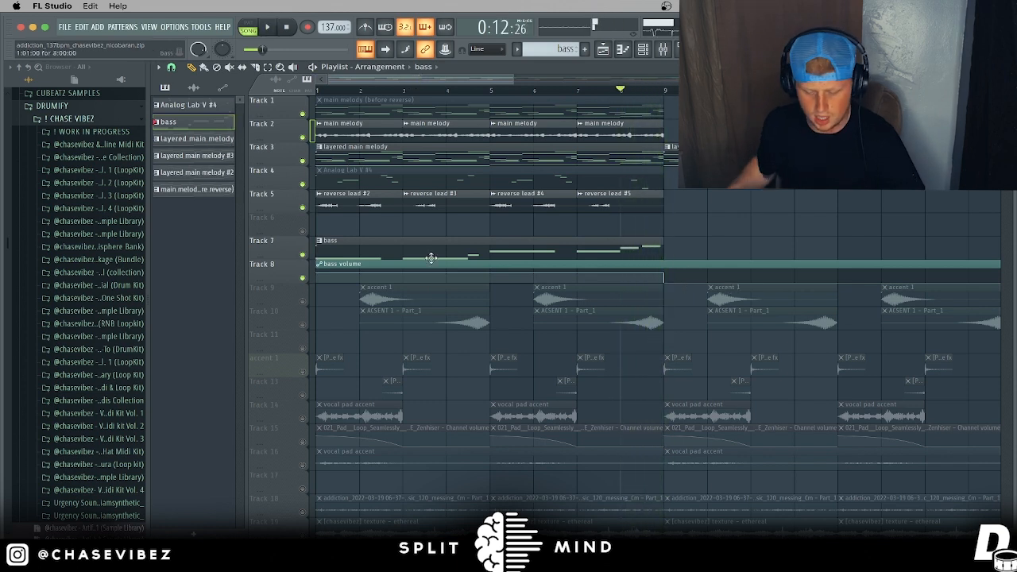
pyautogui.click(302, 301)
pyautogui.click(303, 325)
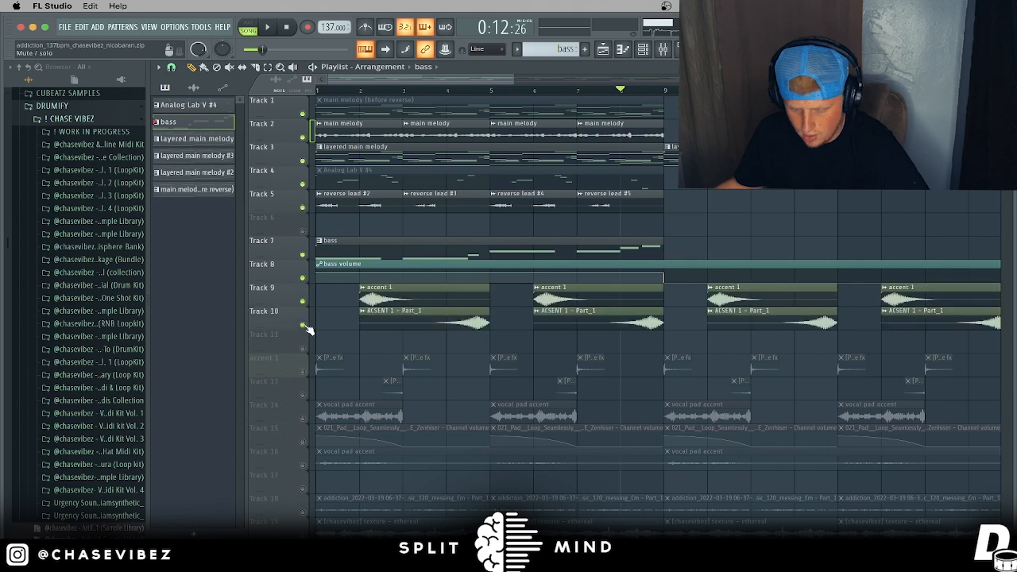
# Step: Solo Track 9 with Track 10, then unmute the bass, bass volume and Tracks 1–5
pyautogui.rightClick(303, 301)
pyautogui.click(303, 324)
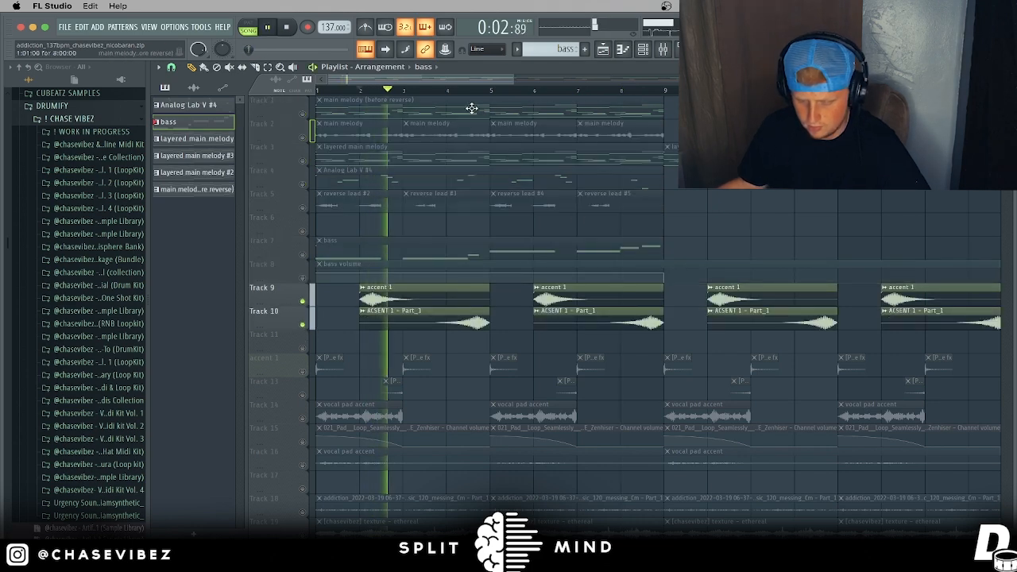
pyautogui.click(421, 320)
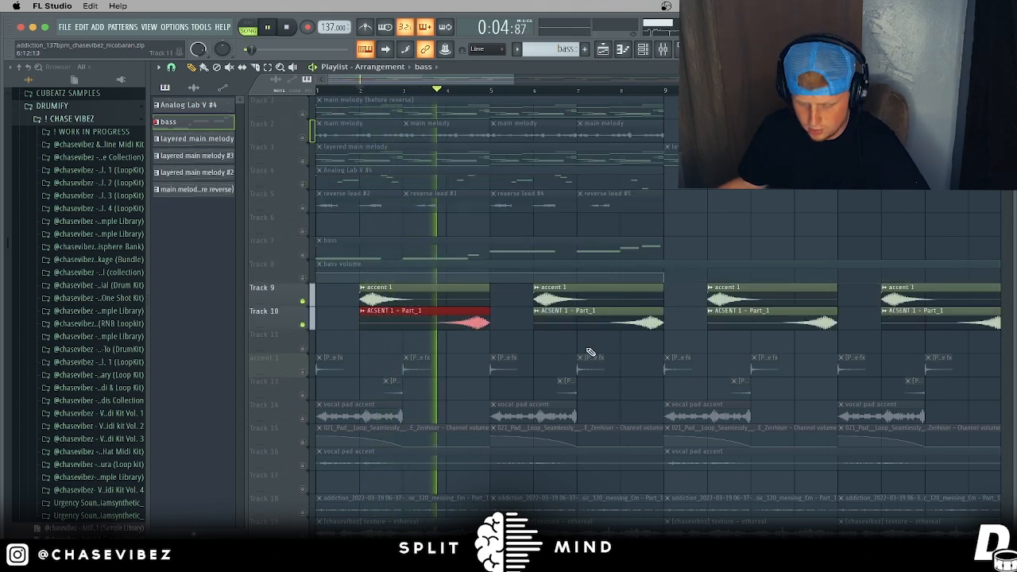
pyautogui.click(302, 277)
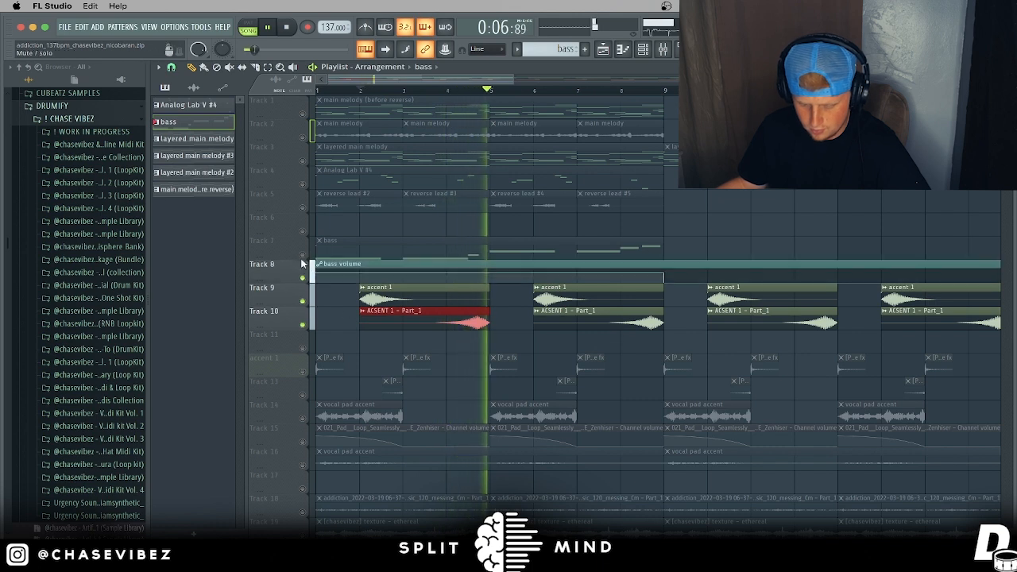
pyautogui.click(302, 254)
pyautogui.moveTo(303, 208); pyautogui.dragTo(302, 113)
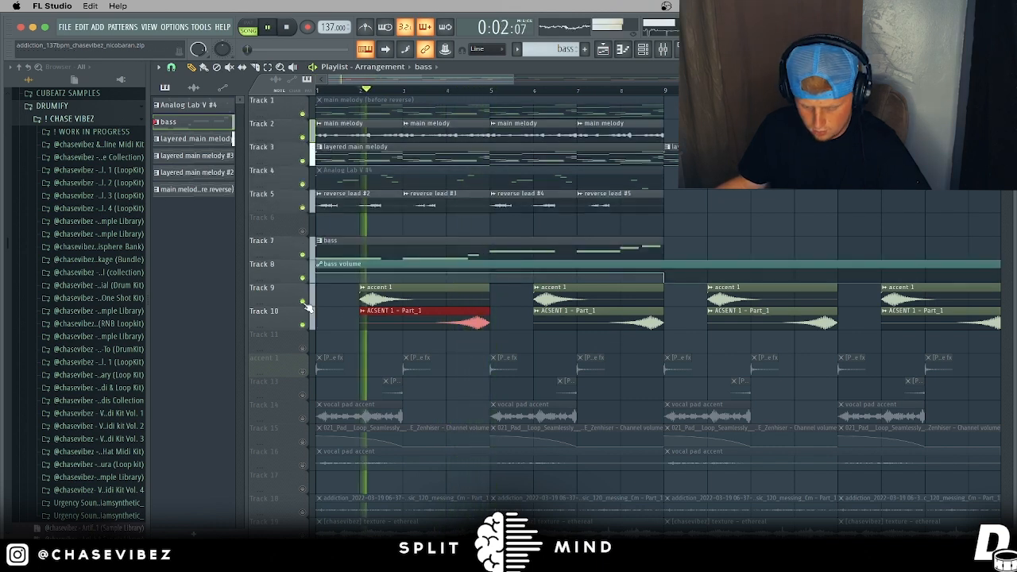
pyautogui.press('space')
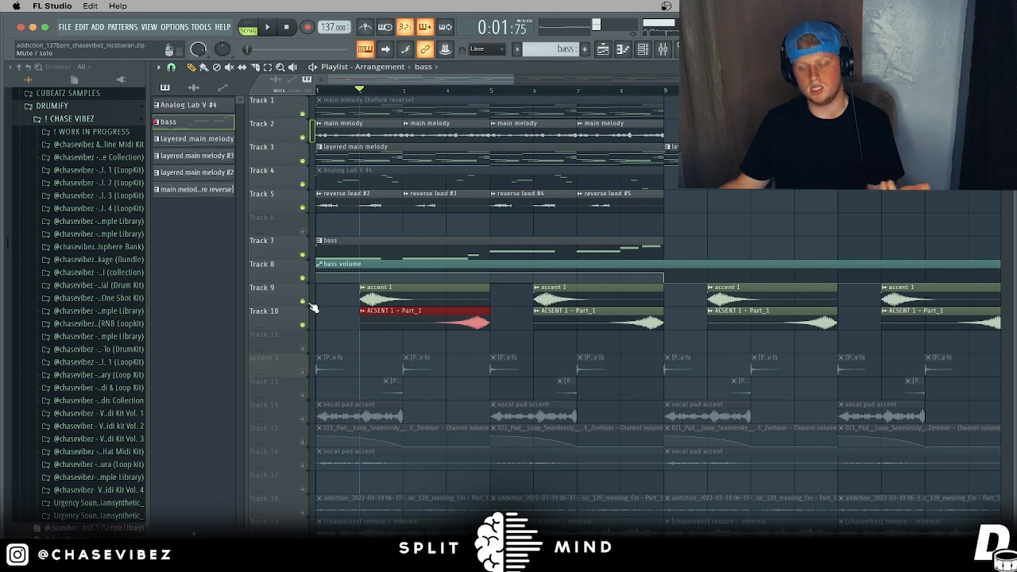
# Step: Unmute and briefly solo accent 1, then unmute Tracks 11–7 and 5–3, leaving Track 6 muted
pyautogui.scroll(-2, 310, 317)
pyautogui.click(303, 324)
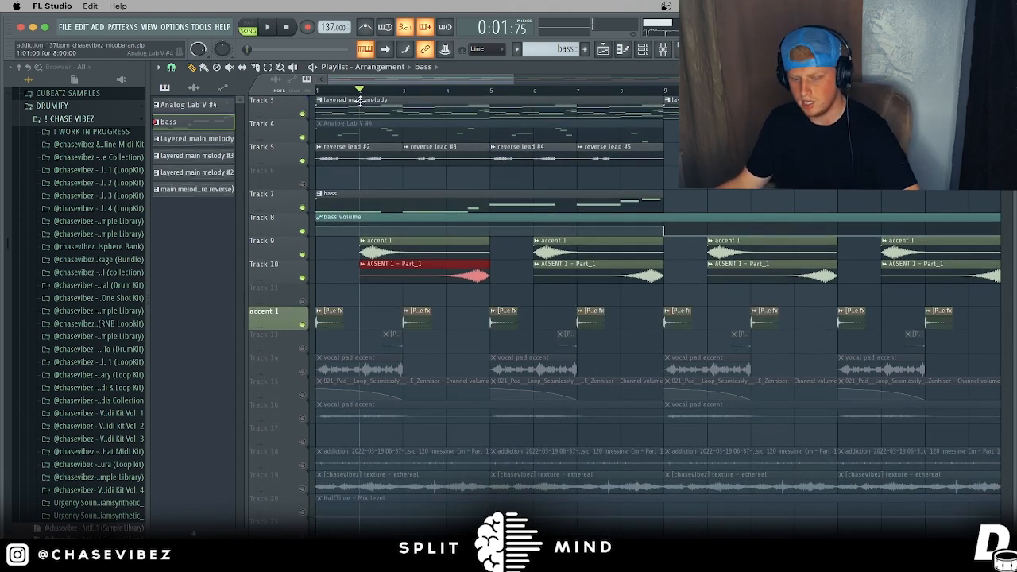
pyautogui.rightClick(302, 326)
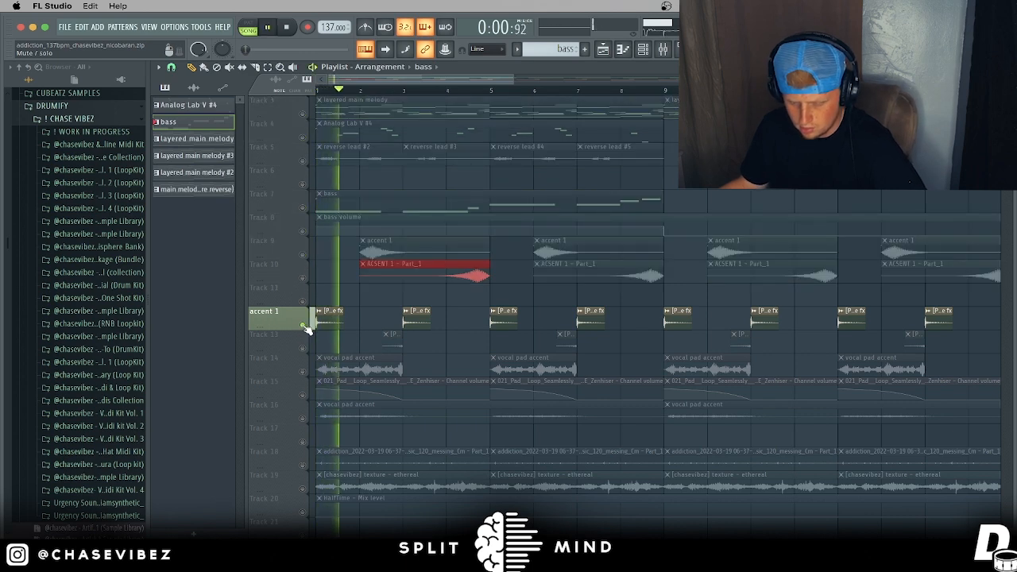
pyautogui.moveTo(309, 301); pyautogui.dragTo(309, 205)
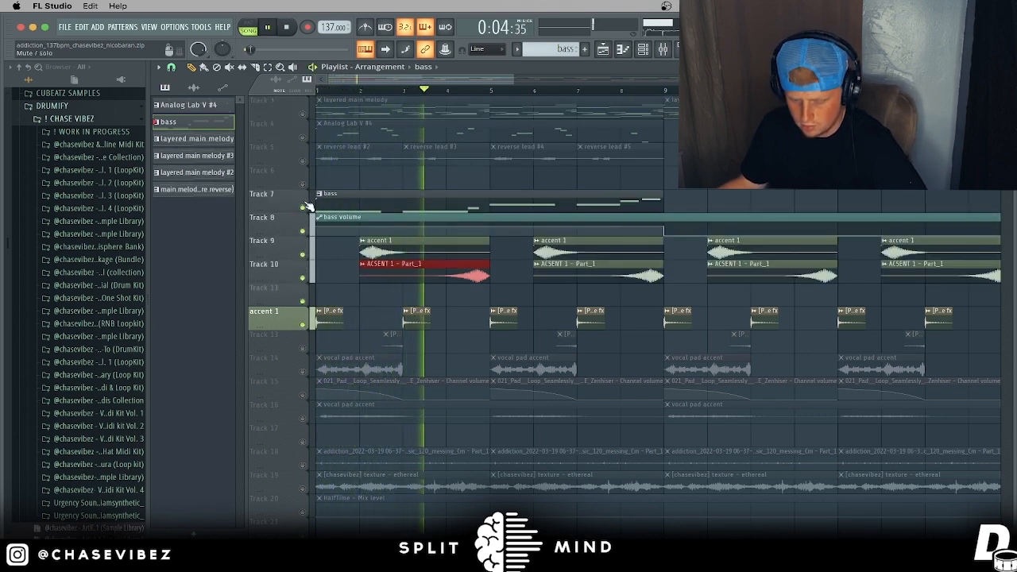
pyautogui.click(304, 161)
pyautogui.click(303, 138)
pyautogui.click(304, 114)
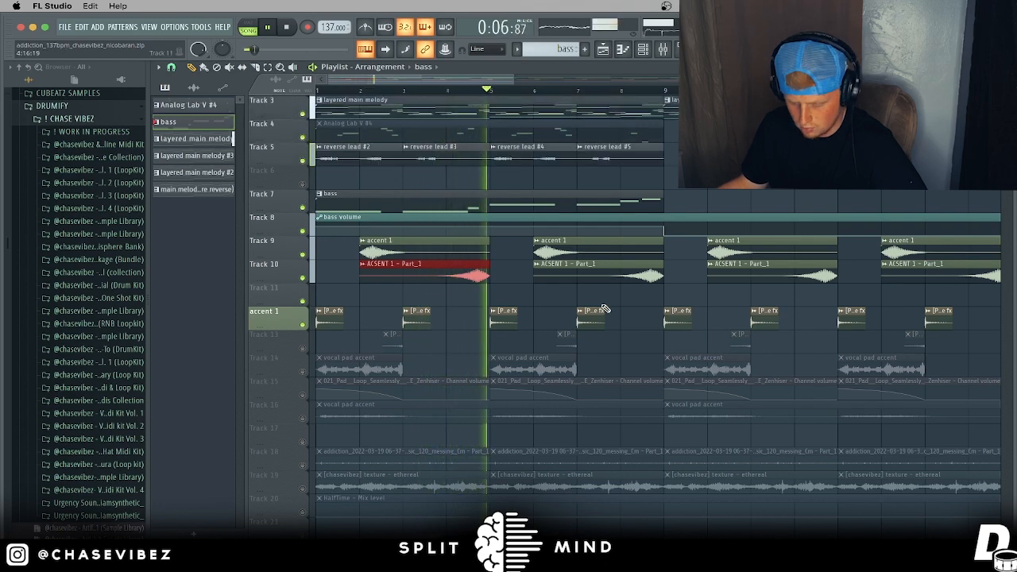
pyautogui.scroll(-3, 492, 329)
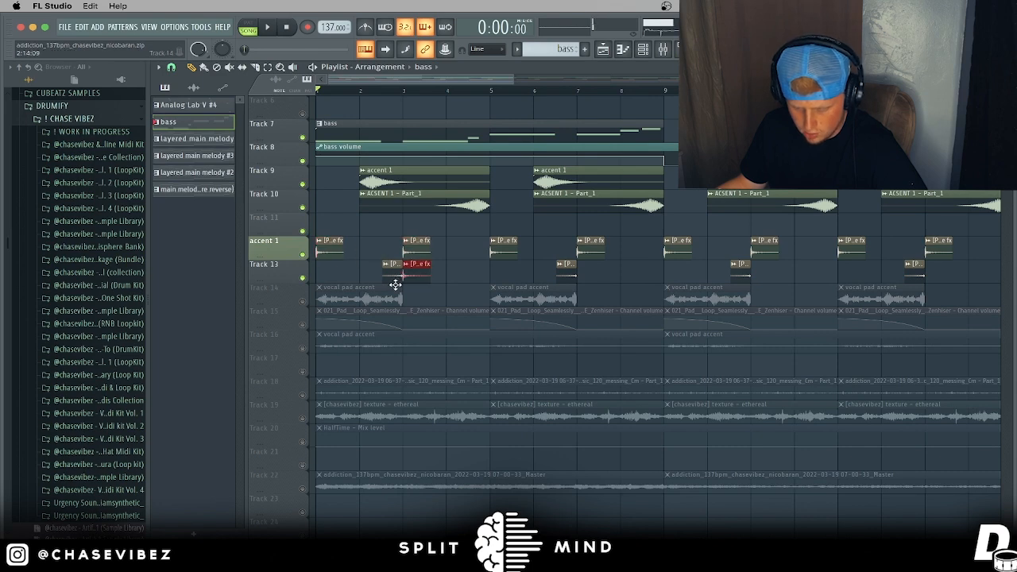
# Step: Zoom in on bars 2–4 and audition Track 14 soloed together with Track 15
pyautogui.moveTo(397, 82); pyautogui.dragTo(470, 255)
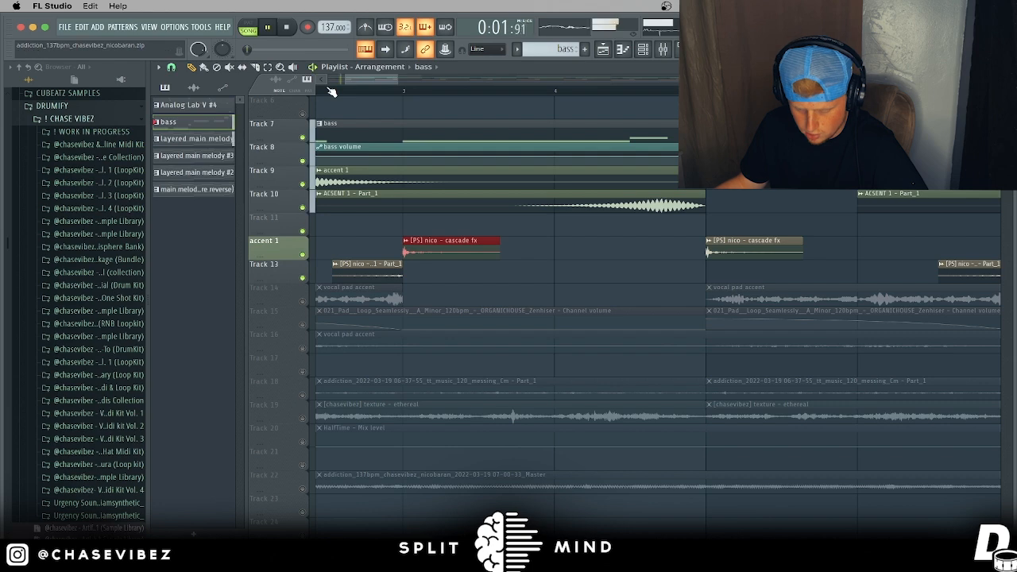
pyautogui.scroll(-1, 344, 96)
pyautogui.scroll(-6, 344, 97)
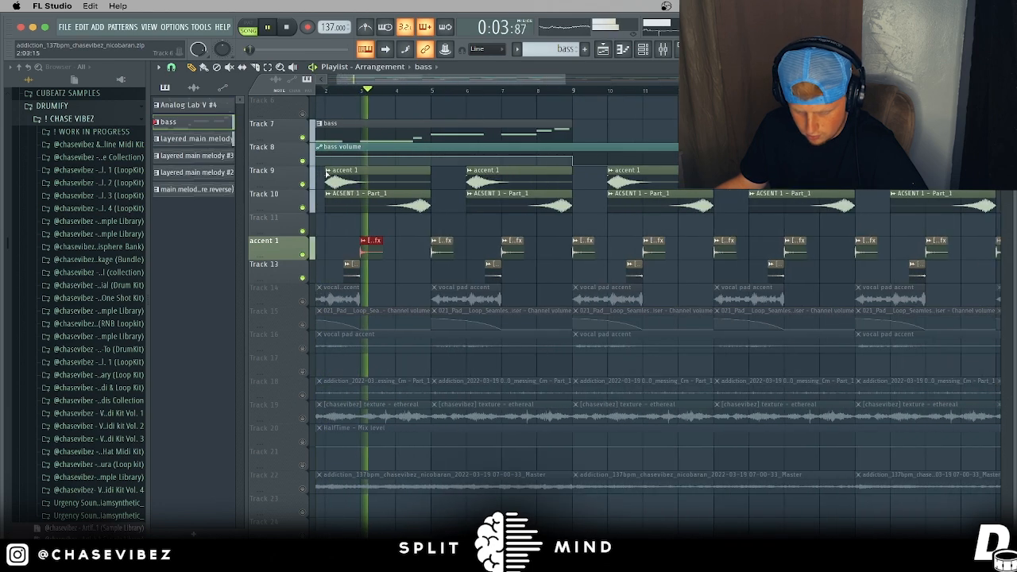
pyautogui.moveTo(418, 80); pyautogui.dragTo(382, 81)
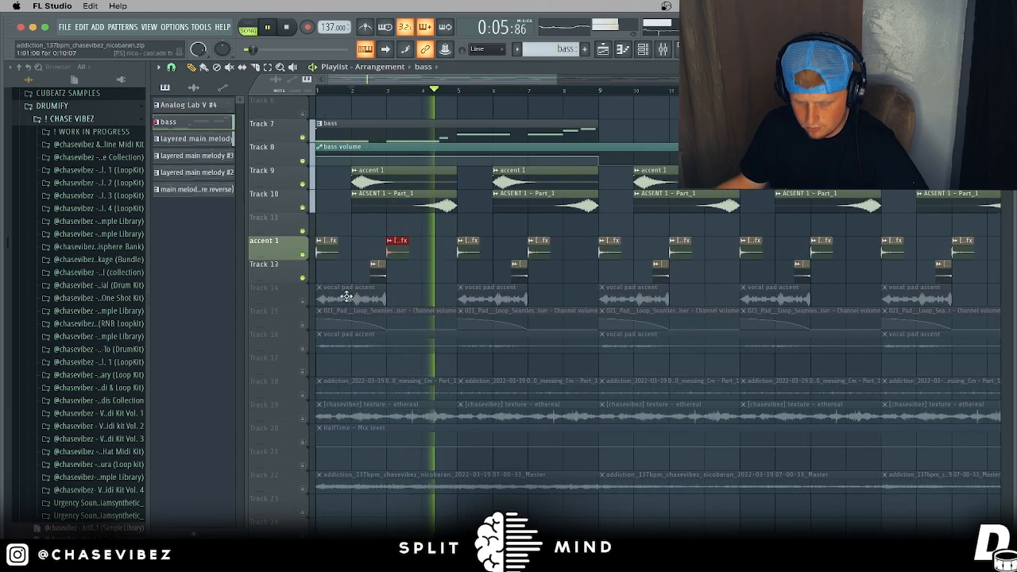
pyautogui.press('space')
pyautogui.rightClick(301, 300)
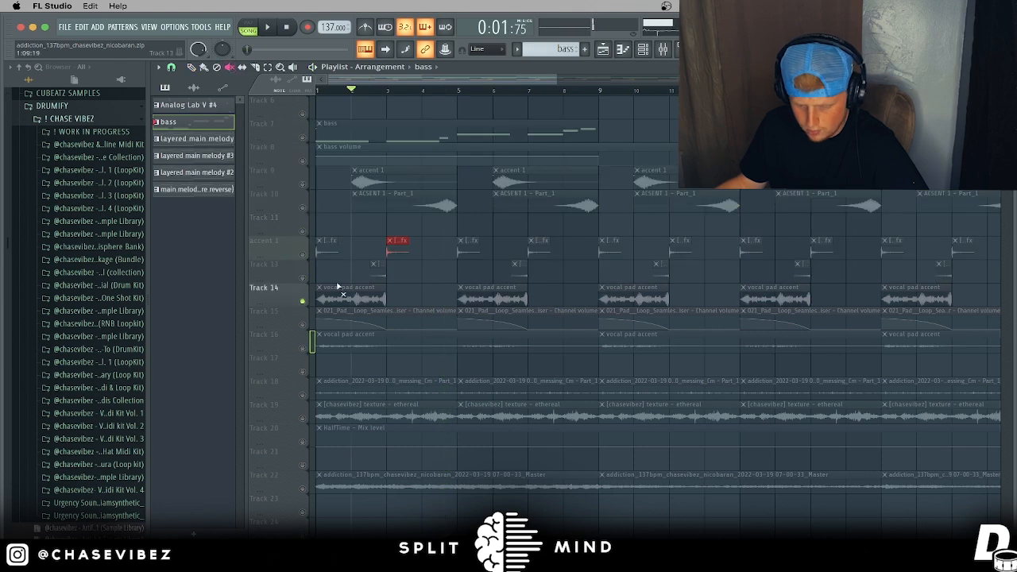
pyautogui.click(302, 324)
pyautogui.press('space')
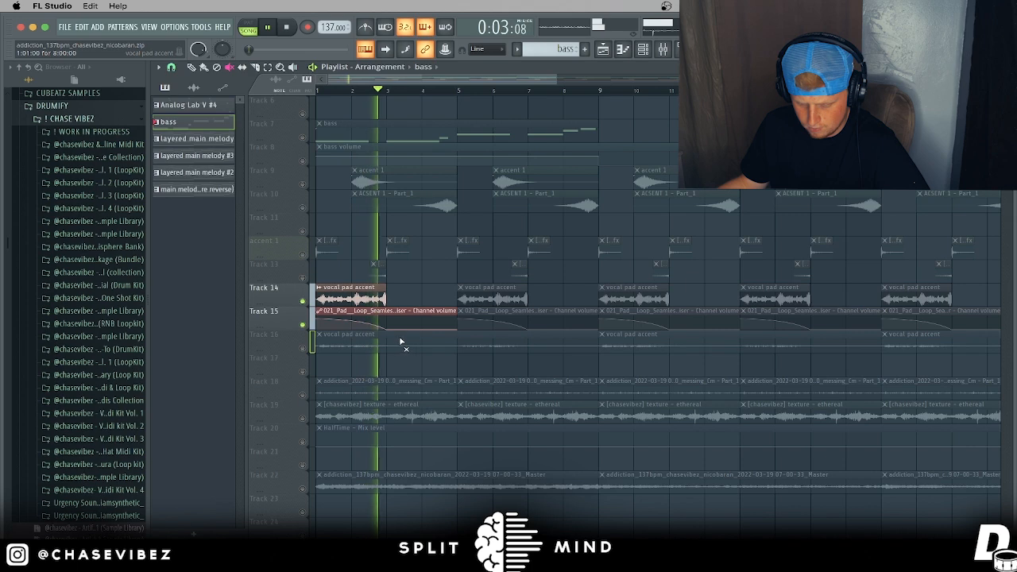
pyautogui.scroll(4, 344, 93)
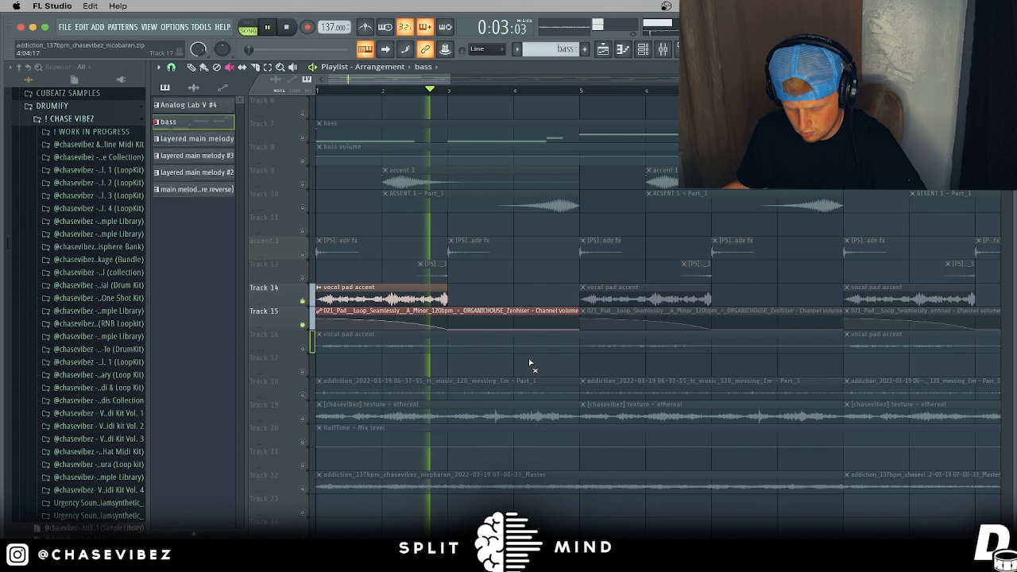
# Step: Audition Track 16 soloed, then release its solo
pyautogui.rightClick(312, 352)
pyautogui.press('space')
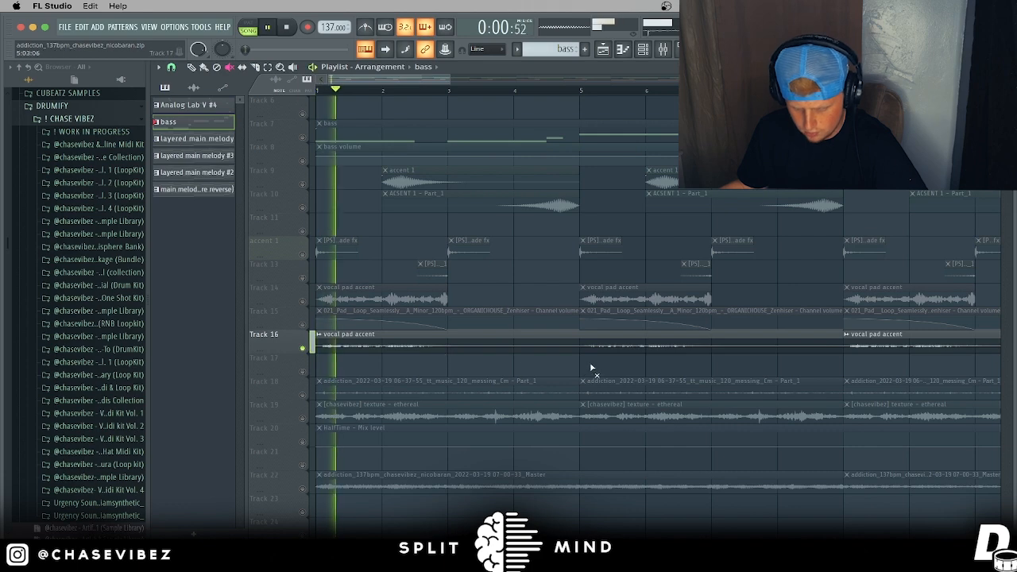
pyautogui.scroll(-2, 405, 96)
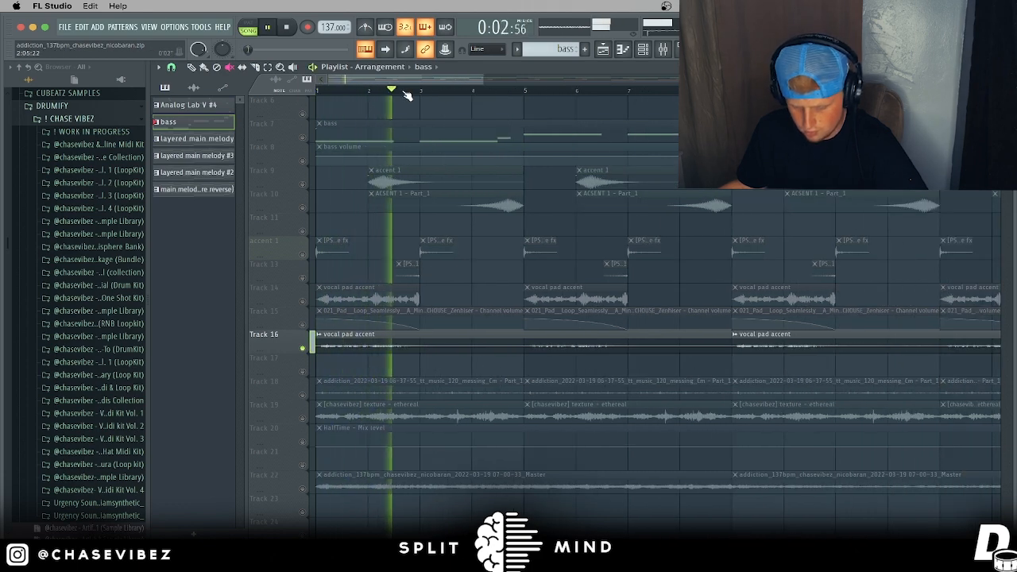
pyautogui.scroll(-2, 405, 96)
pyautogui.press('space')
pyautogui.rightClick(305, 350)
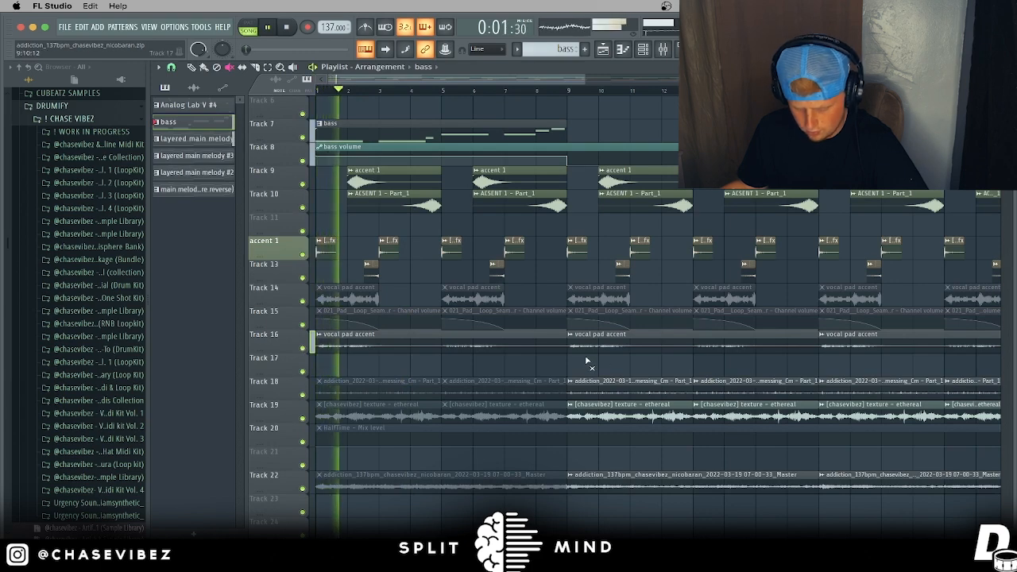
pyautogui.scroll(-2, 603, 363)
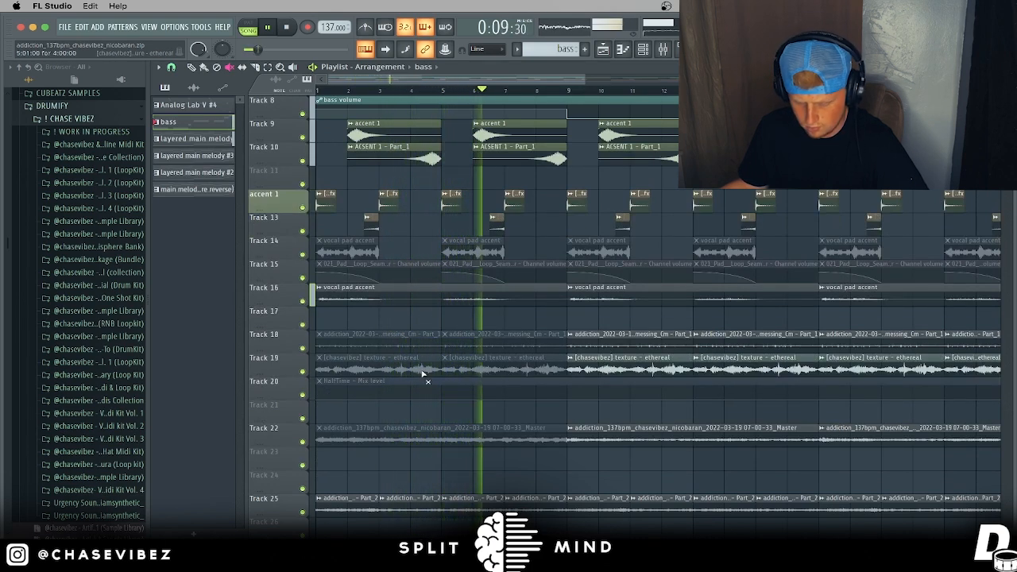
pyautogui.press('space')
# Step: Unmute the Track 18 clip at bar 5, solo Track 18, and check the addiction loop's mixer channel
pyautogui.click(460, 348)
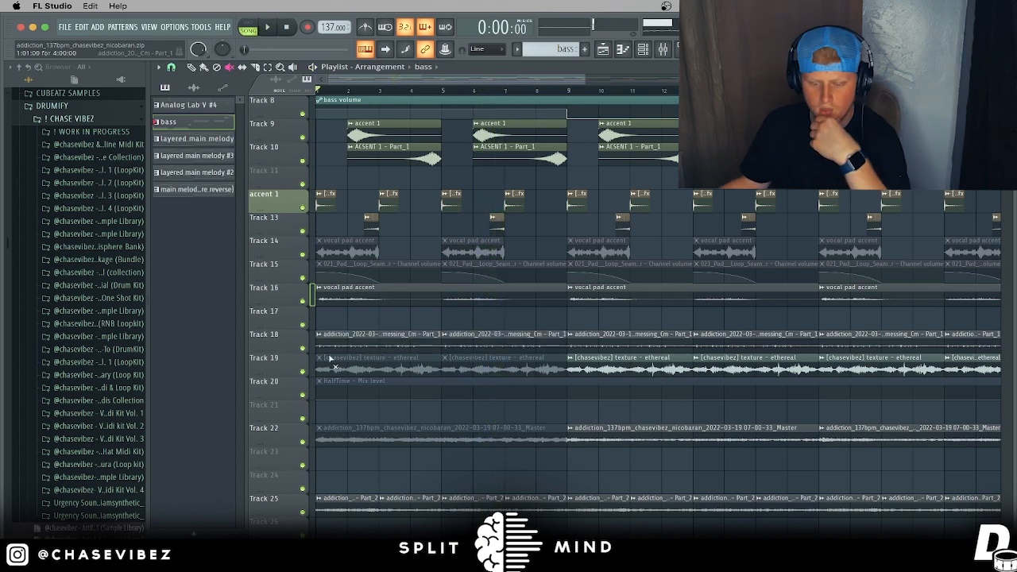
pyautogui.rightClick(303, 349)
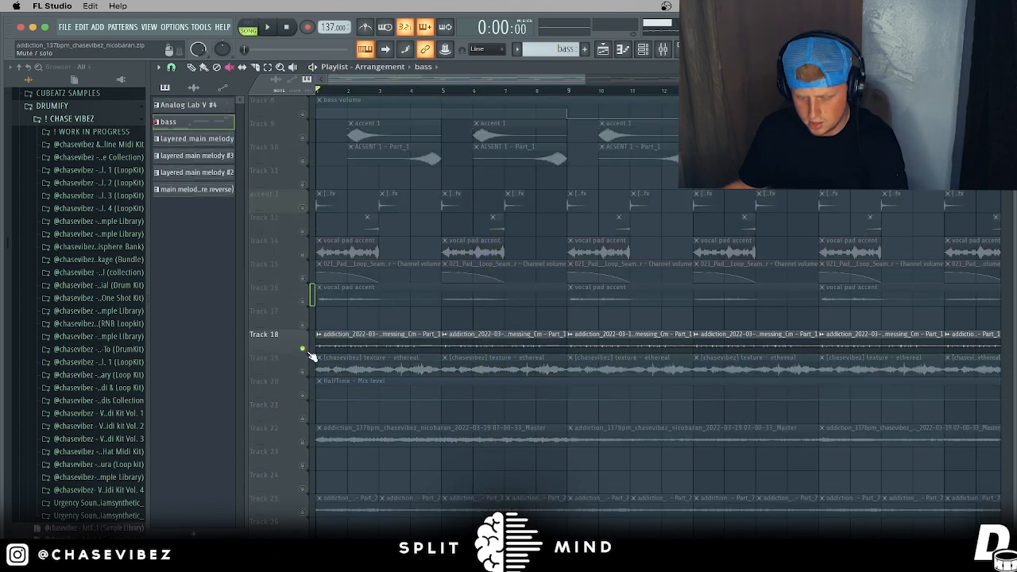
pyautogui.scroll(5, 357, 74)
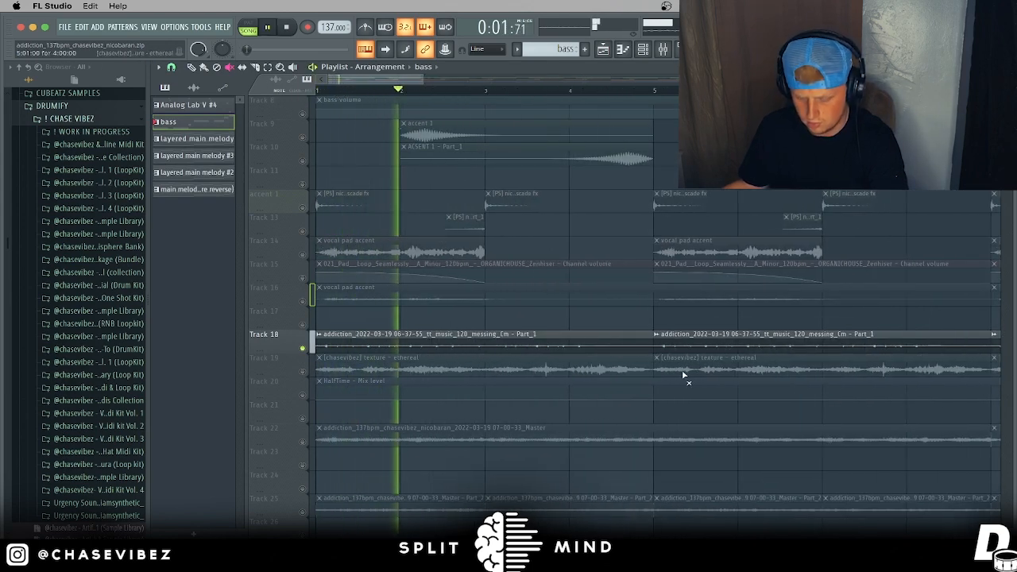
pyautogui.click(663, 50)
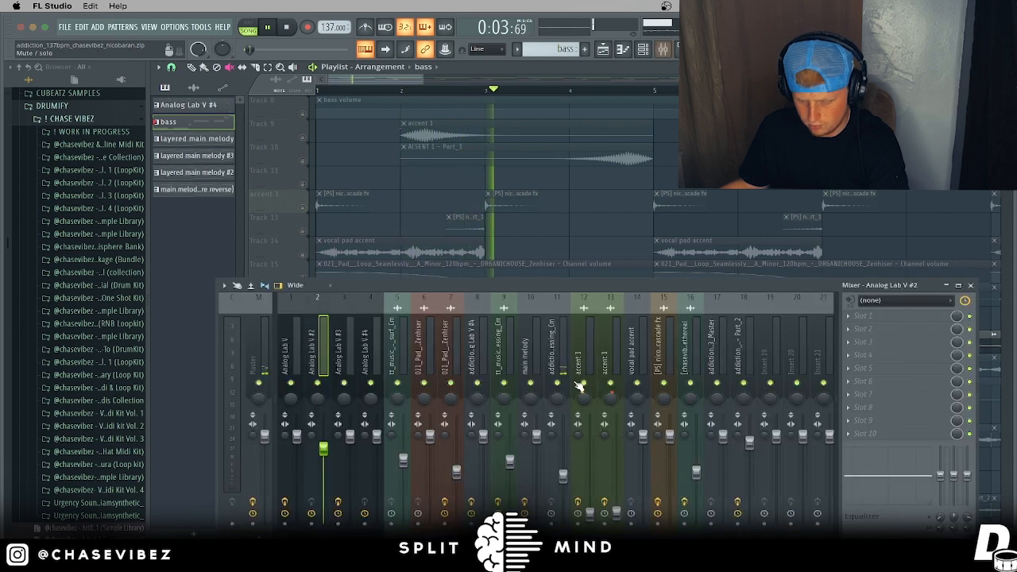
pyautogui.click(566, 363)
pyautogui.click(970, 285)
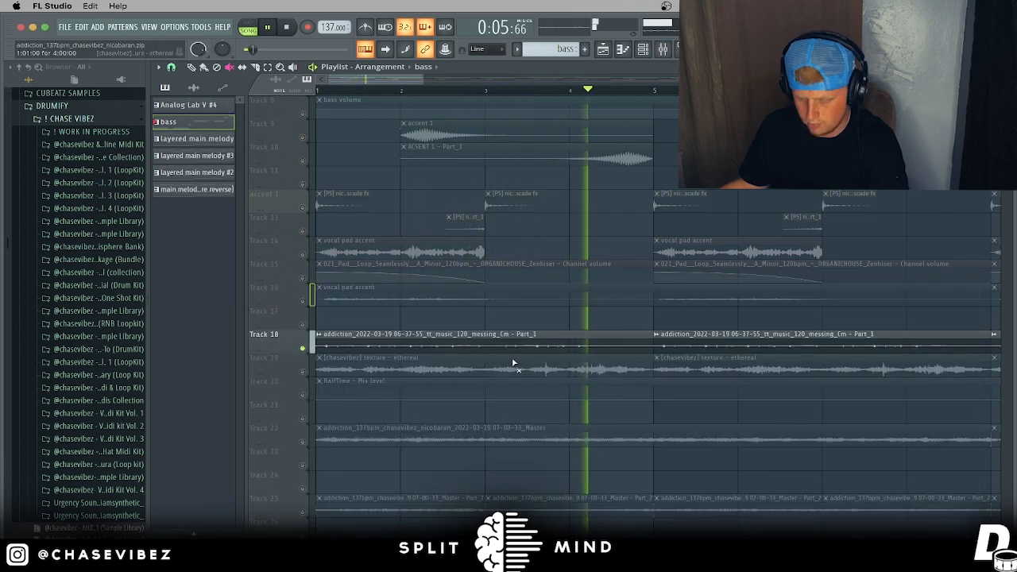
# Step: Switch the solo to Track 19's ethereal texture loop and play it
pyautogui.press('space')
pyautogui.click(303, 372)
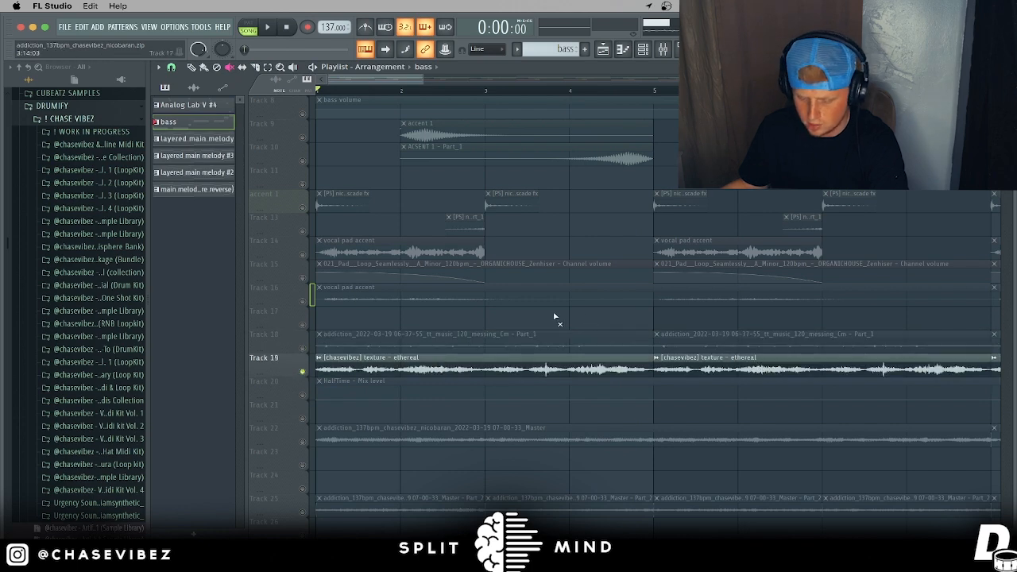
pyautogui.press('space')
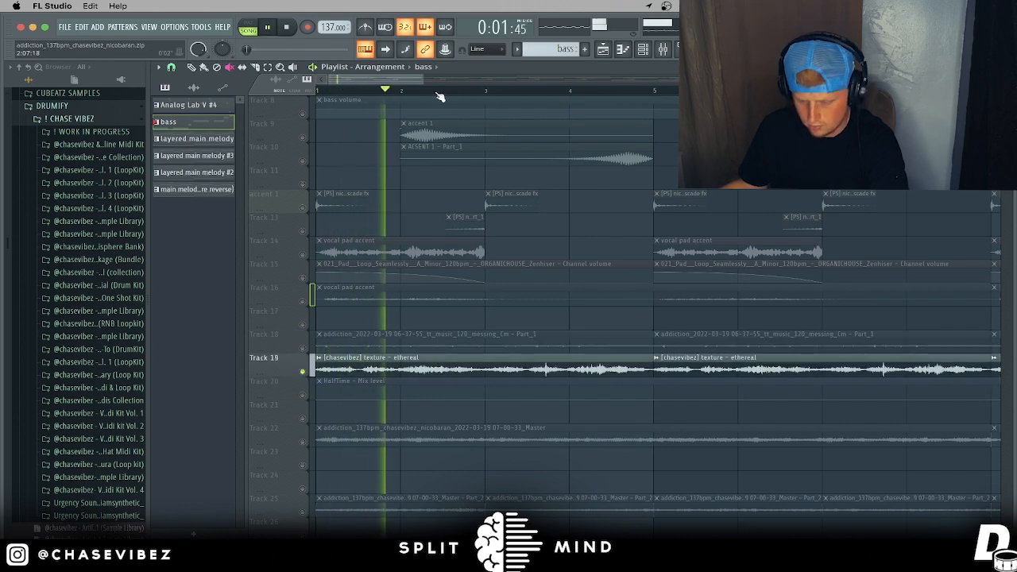
pyautogui.scroll(-2, 437, 95)
pyautogui.scroll(-2, 437, 95)
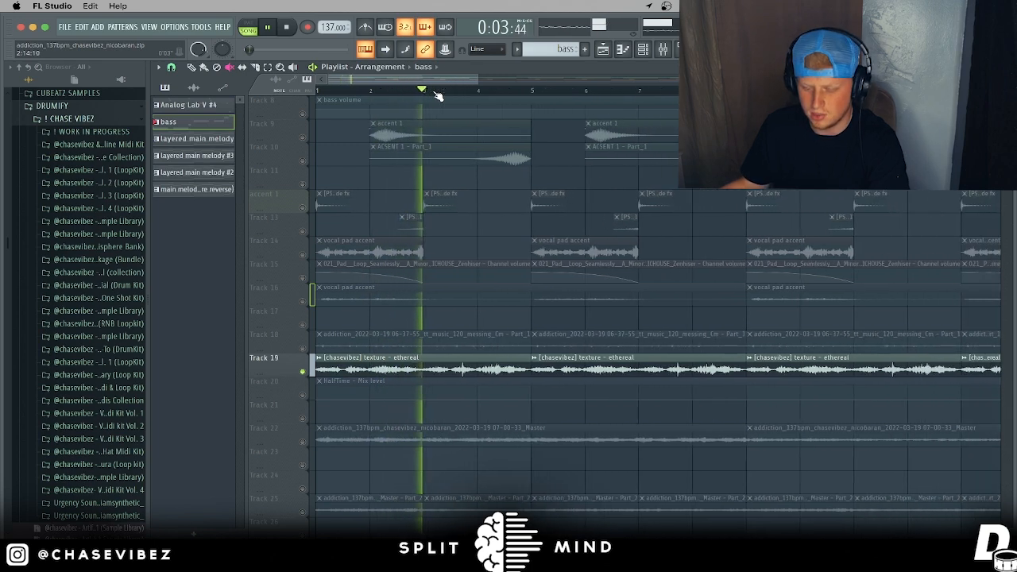
pyautogui.scroll(-1, 437, 95)
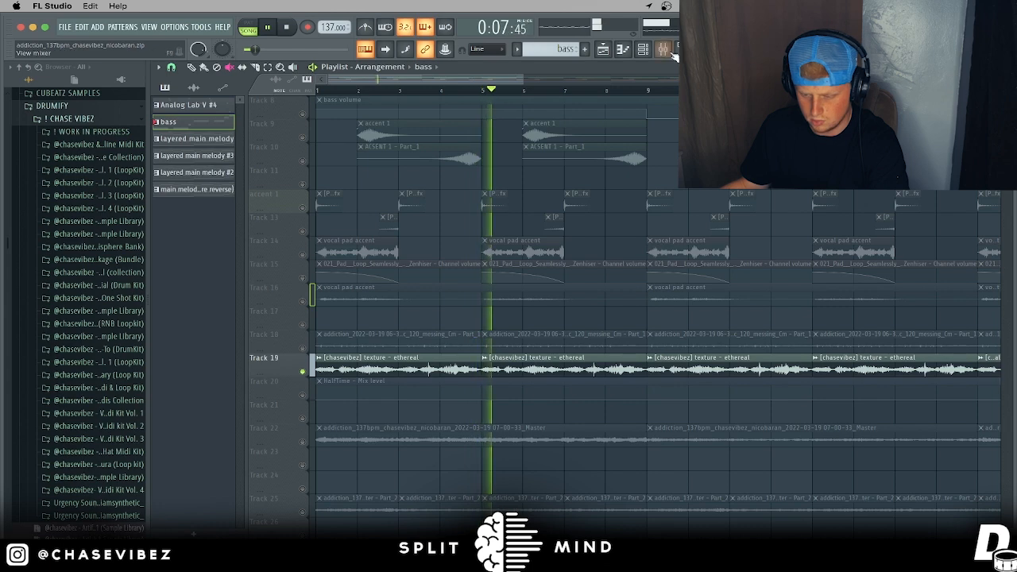
# Step: Inspect Portal and HalfTime on the ethereal texture's insert 16, then unsolo Track 19
pyautogui.press('F9')
pyautogui.click(697, 356)
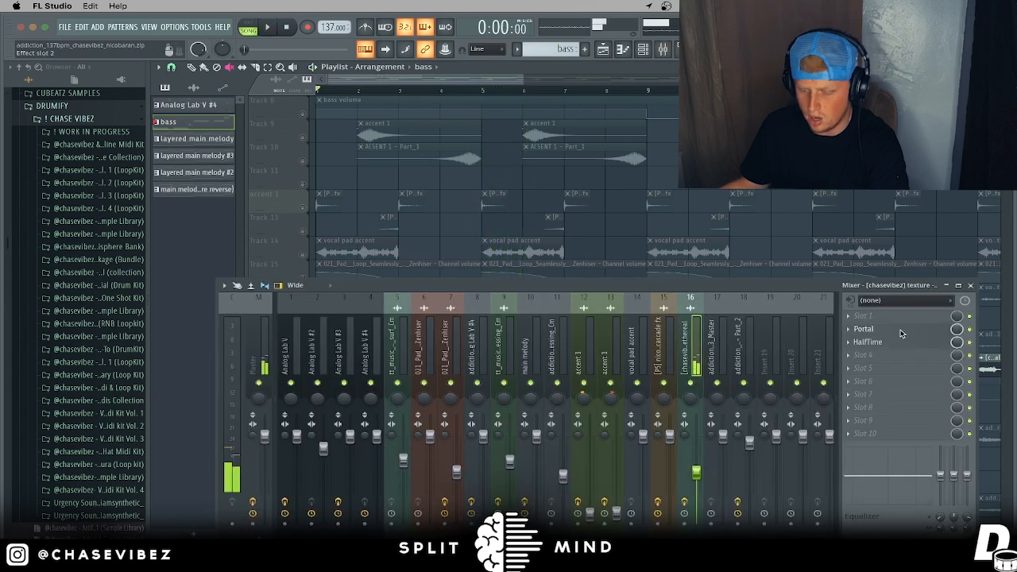
pyautogui.click(862, 328)
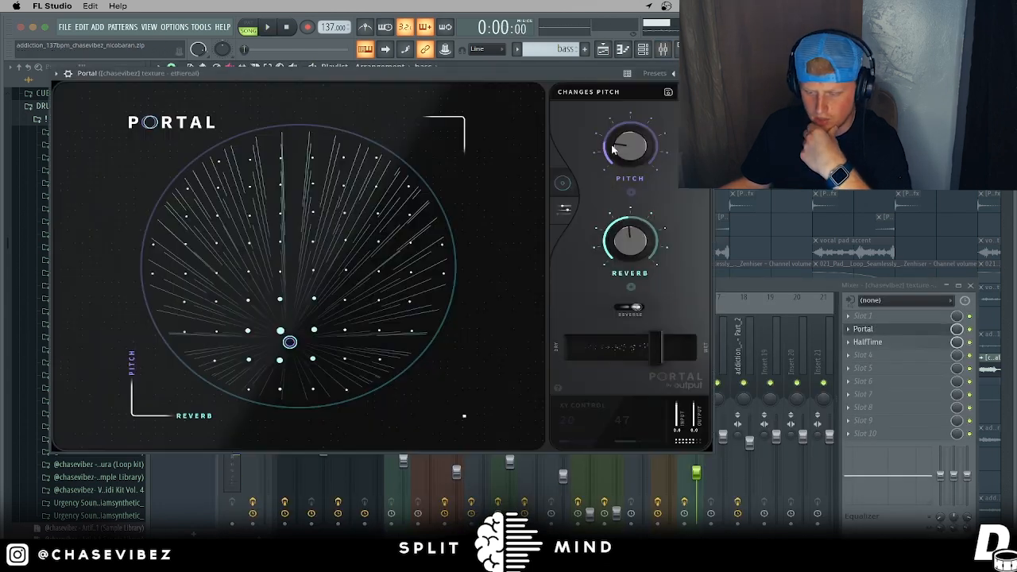
pyautogui.click(706, 73)
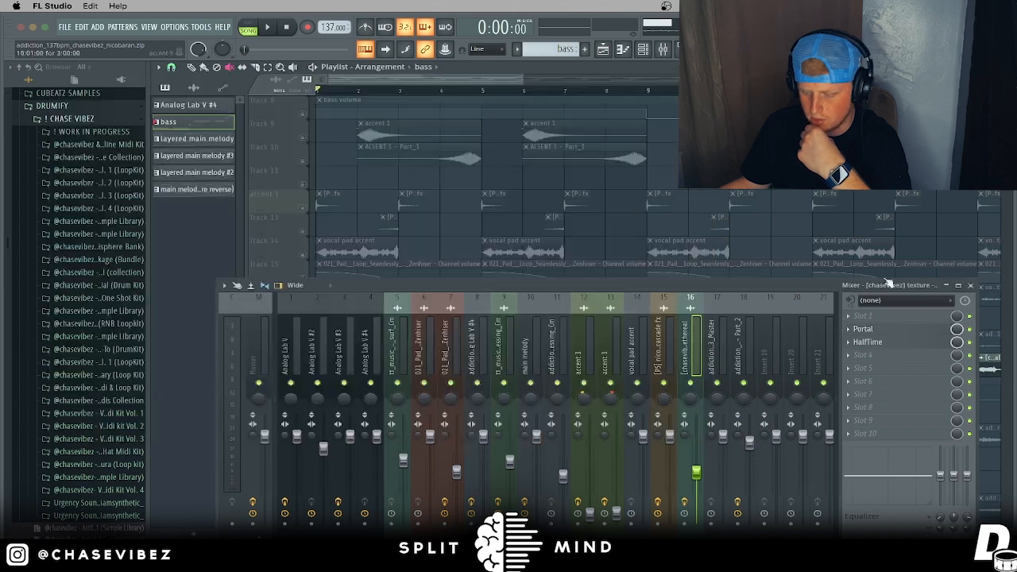
pyautogui.click(921, 342)
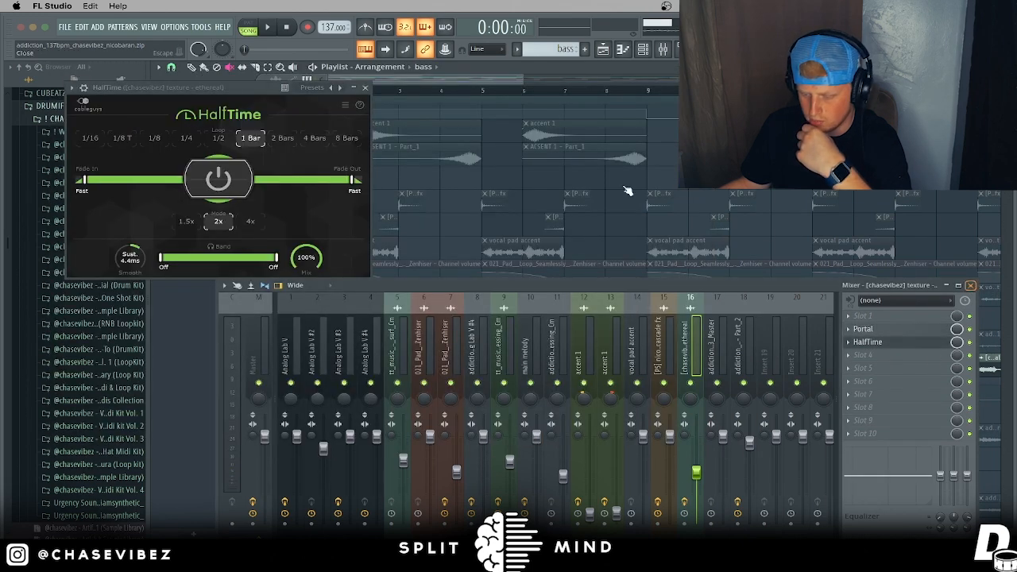
pyautogui.press('F9')
pyautogui.click(365, 88)
pyautogui.rightClick(302, 372)
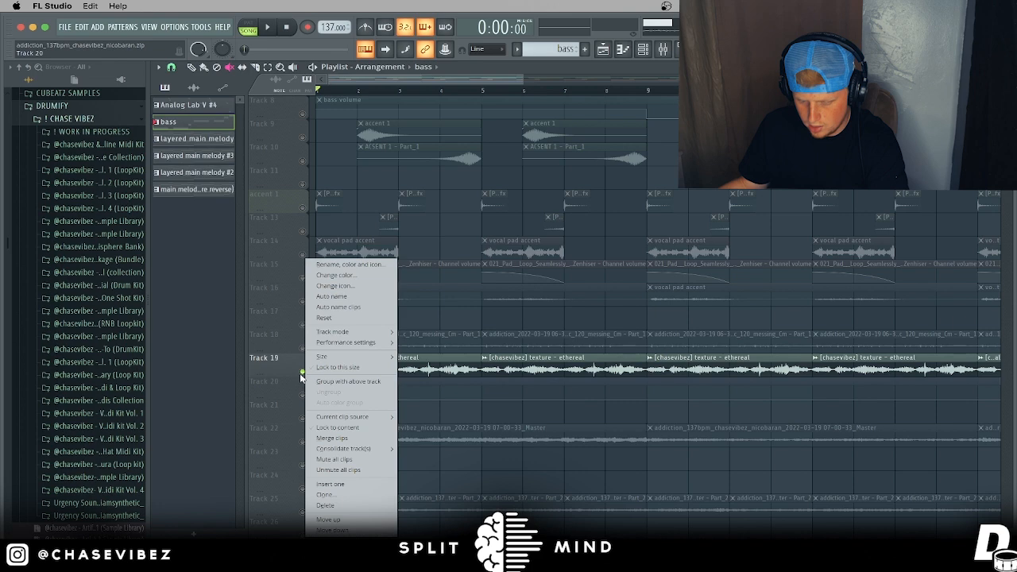
# Step: Mute the rendered master clip on Track 22 and the remaining clips on Track 25
pyautogui.rightClick(302, 373)
pyautogui.scroll(-4, 478, 181)
pyautogui.click(699, 438)
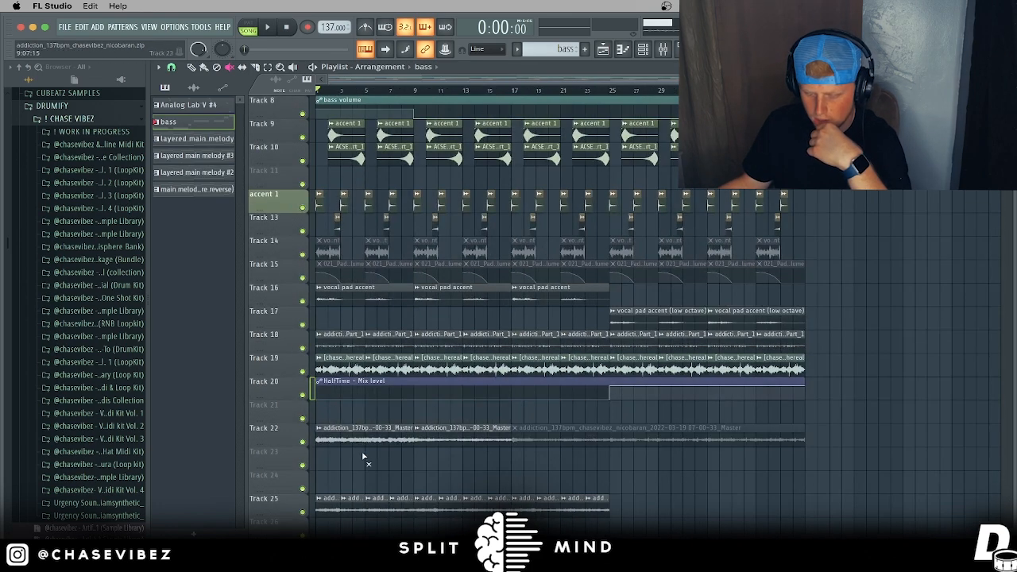
pyautogui.moveTo(287, 505); pyautogui.dragTo(262, 502)
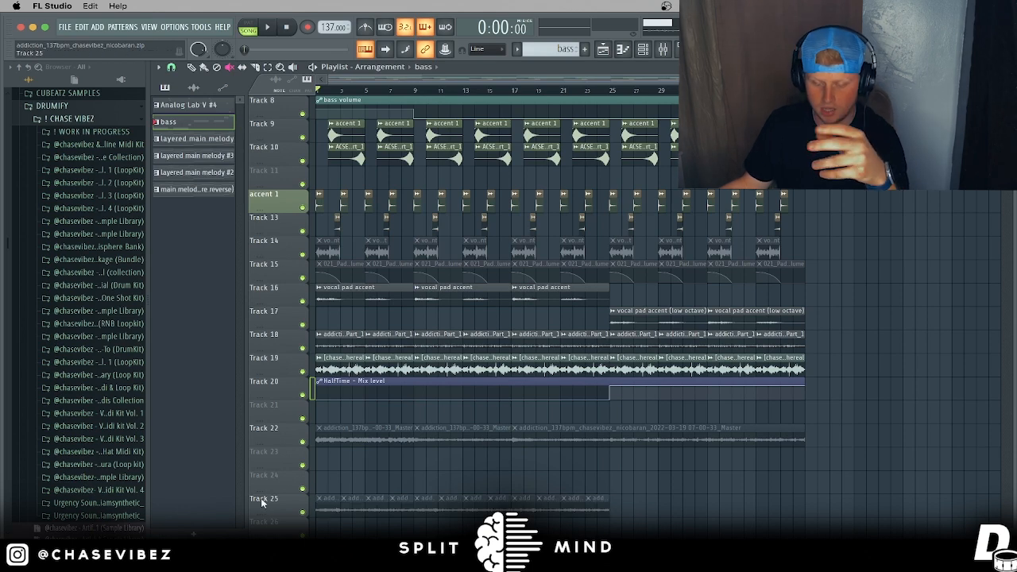
# Step: Unmute the vocal pad clips on Tracks 15 and 14
pyautogui.scroll(3, 389, 427)
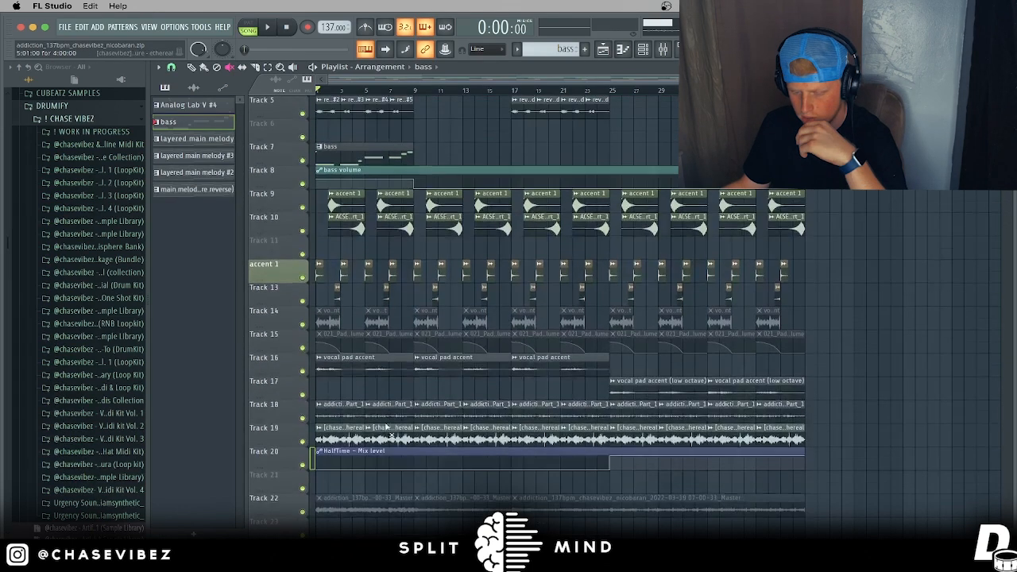
pyautogui.moveTo(795, 335); pyautogui.dragTo(296, 345)
pyautogui.moveTo(565, 331); pyautogui.dragTo(795, 326)
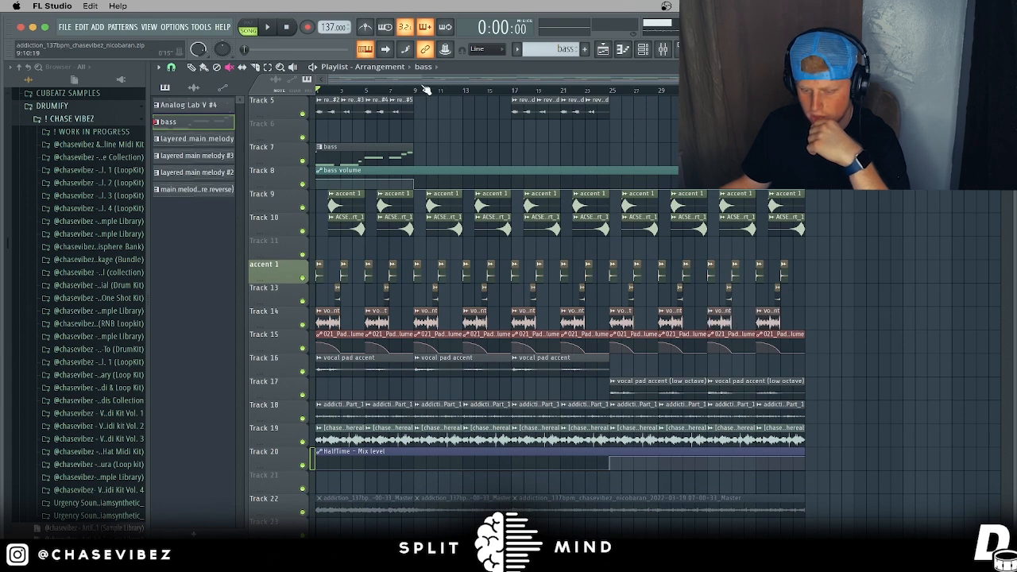
pyautogui.scroll(4, 426, 111)
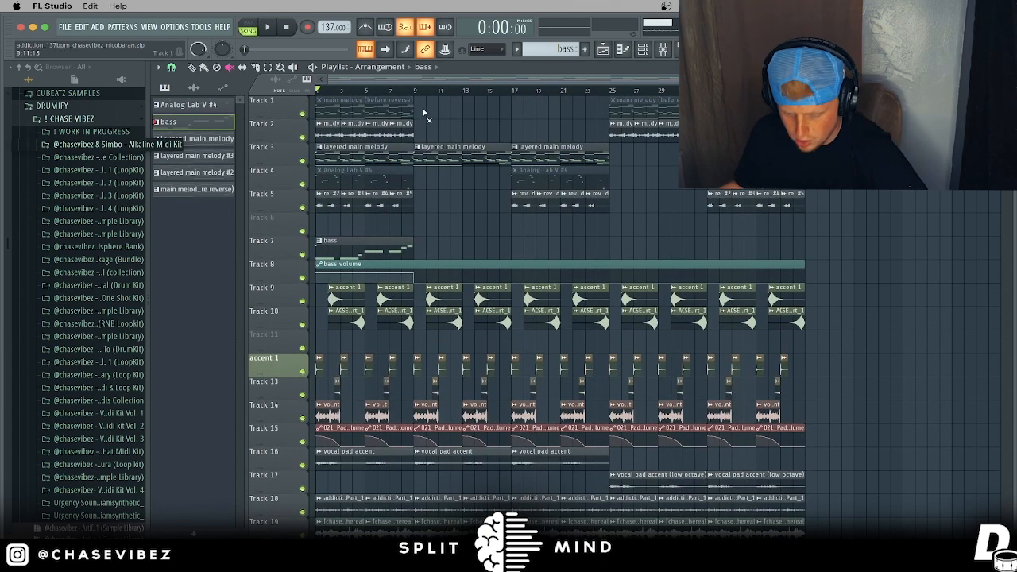
pyautogui.moveTo(399, 92); pyautogui.dragTo(308, 104)
pyautogui.moveTo(417, 93); pyautogui.dragTo(804, 94)
pyautogui.keyDown('super'); pyautogui.click(527, 94); pyautogui.keyUp('super')
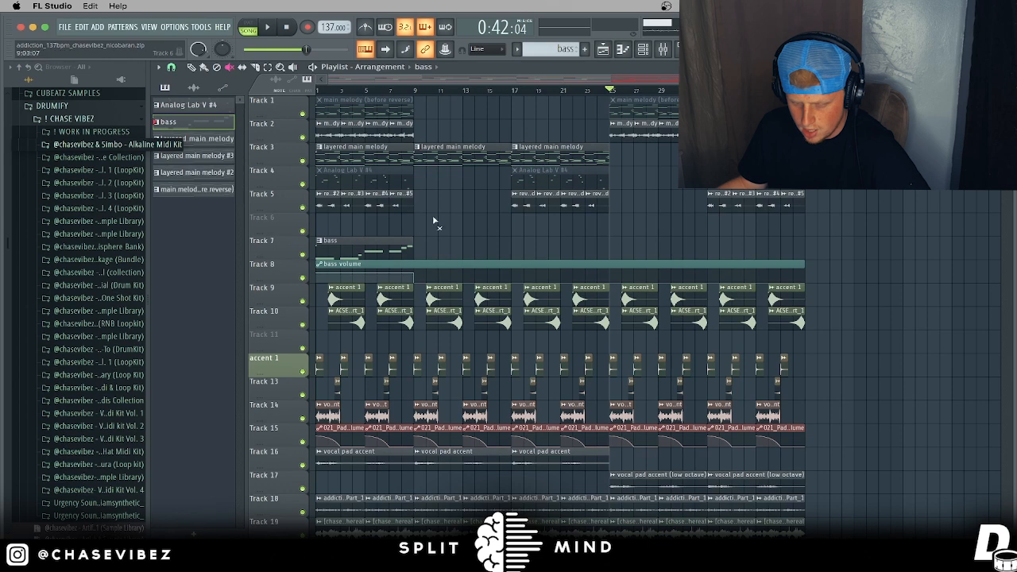
pyautogui.moveTo(399, 157); pyautogui.dragTo(363, 151)
pyautogui.press('super+b')
pyautogui.moveTo(417, 94); pyautogui.dragTo(537, 90)
pyautogui.click(608, 90)
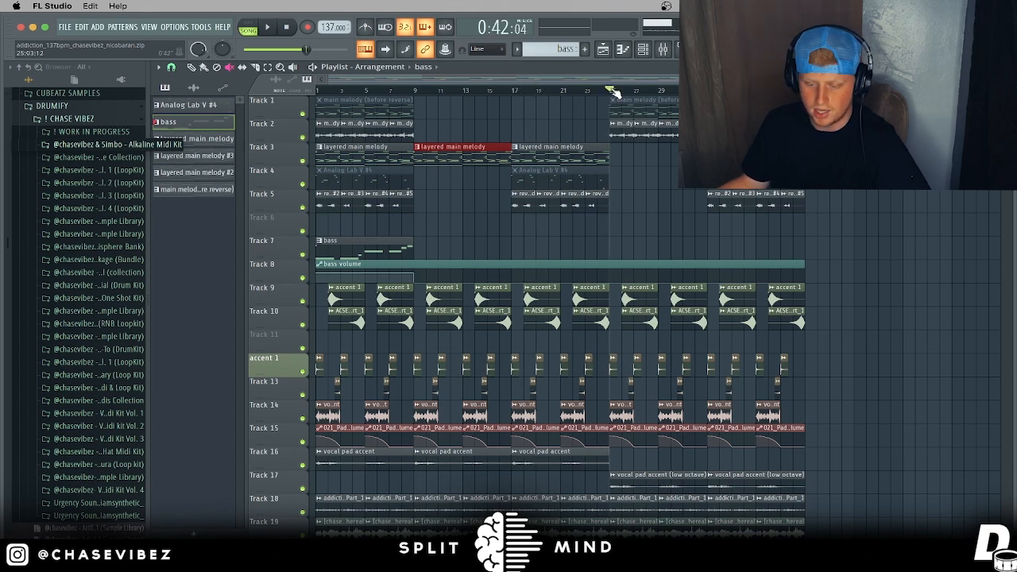
pyautogui.moveTo(614, 92); pyautogui.dragTo(781, 92)
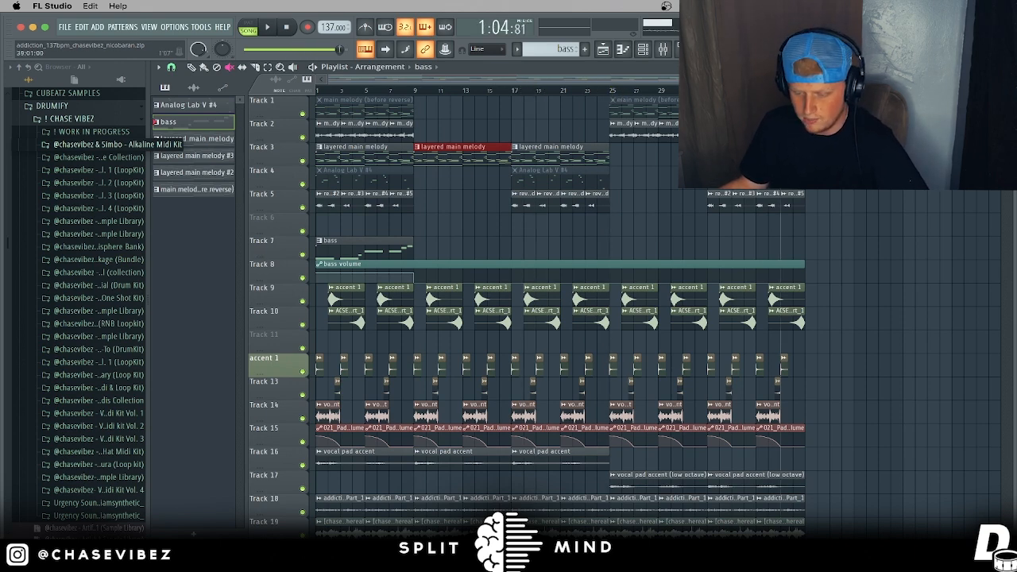
pyautogui.moveTo(833, 192); pyautogui.dragTo(725, 211)
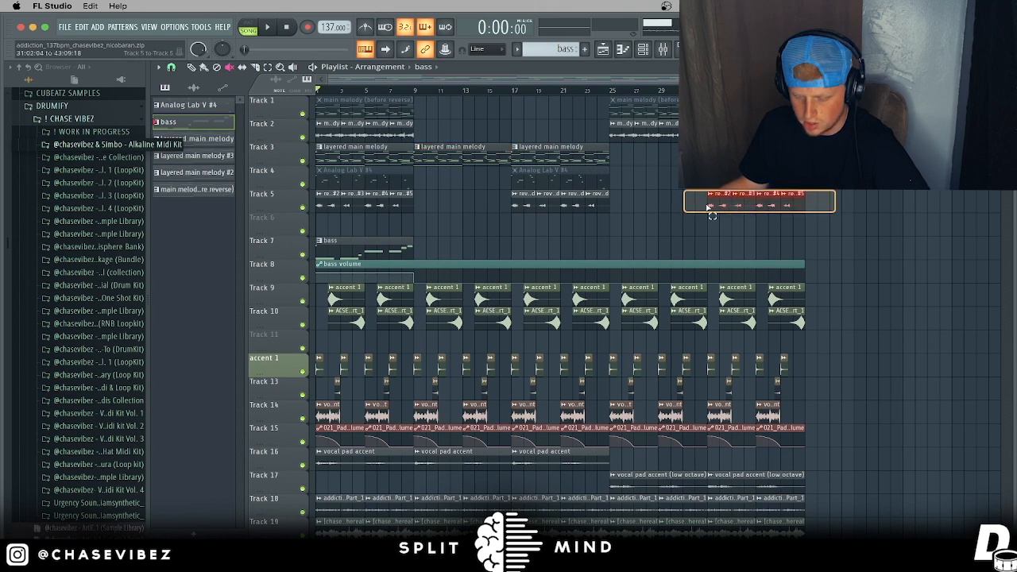
pyautogui.moveTo(633, 191); pyautogui.dragTo(509, 205)
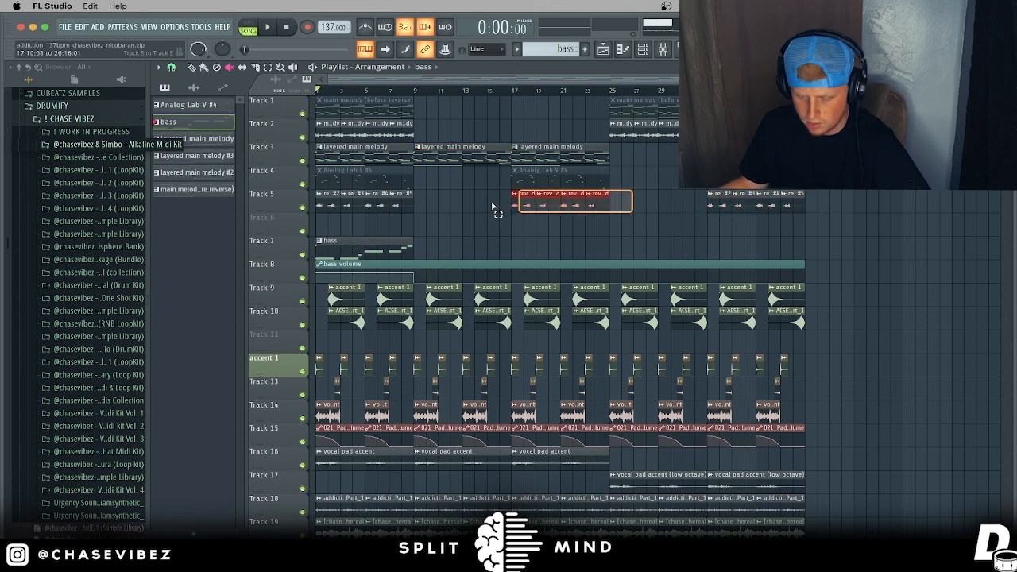
pyautogui.scroll(-3, 500, 218)
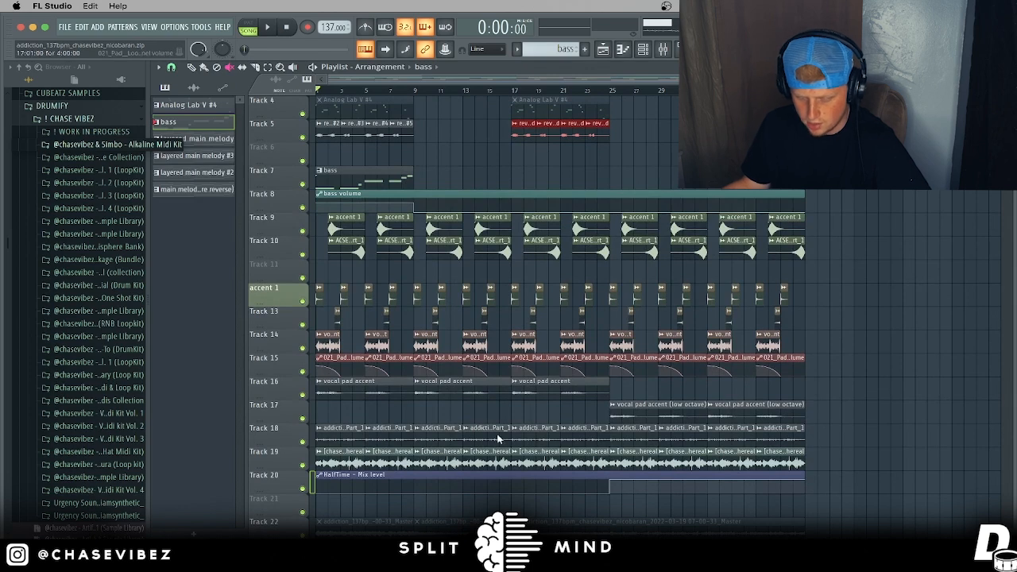
pyautogui.scroll(3, 415, 92)
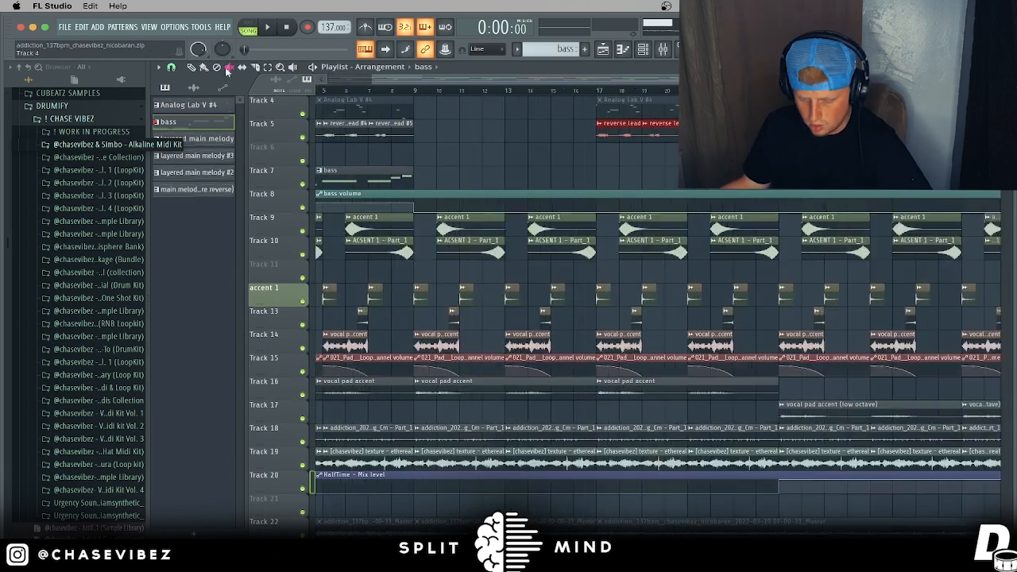
# Step: Solo Track 17's low-octave vocal pad accent from bar 25, toggling Track 16 in and out to compare
pyautogui.scroll(-3, 686, 93)
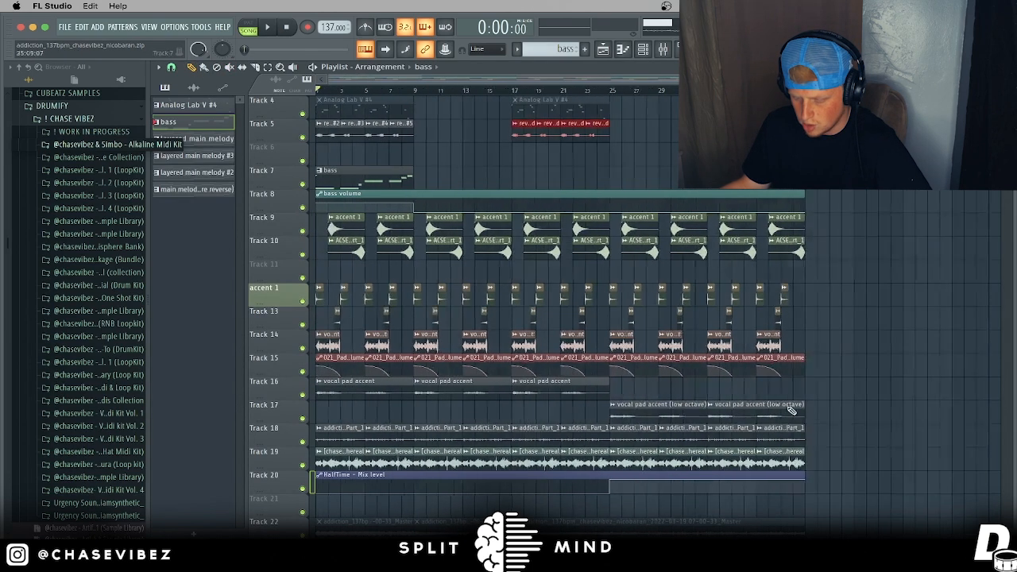
pyautogui.doubleClick(676, 409)
pyautogui.rightClick(303, 418)
pyautogui.click(612, 91)
pyautogui.press('space')
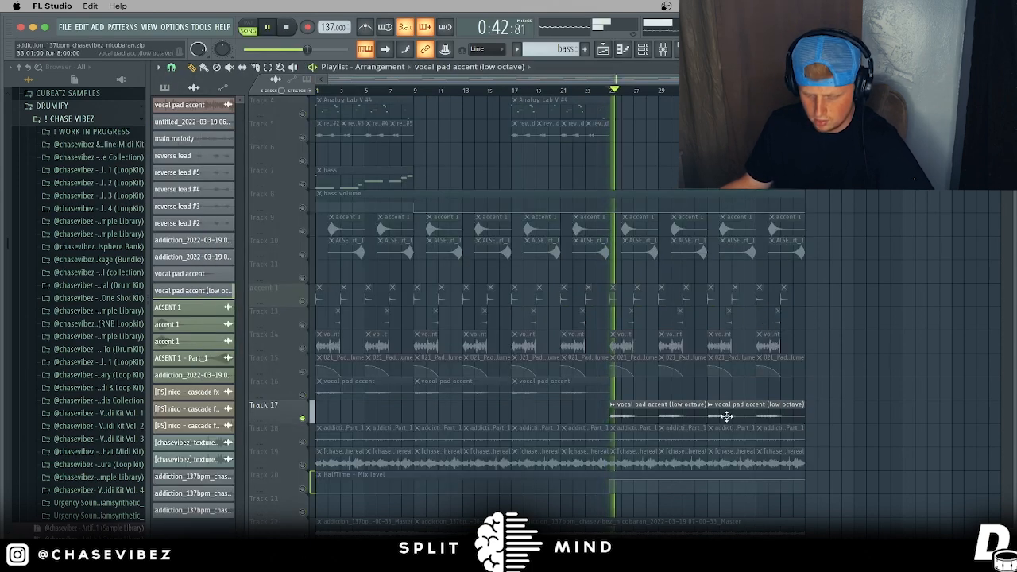
pyautogui.click(302, 394)
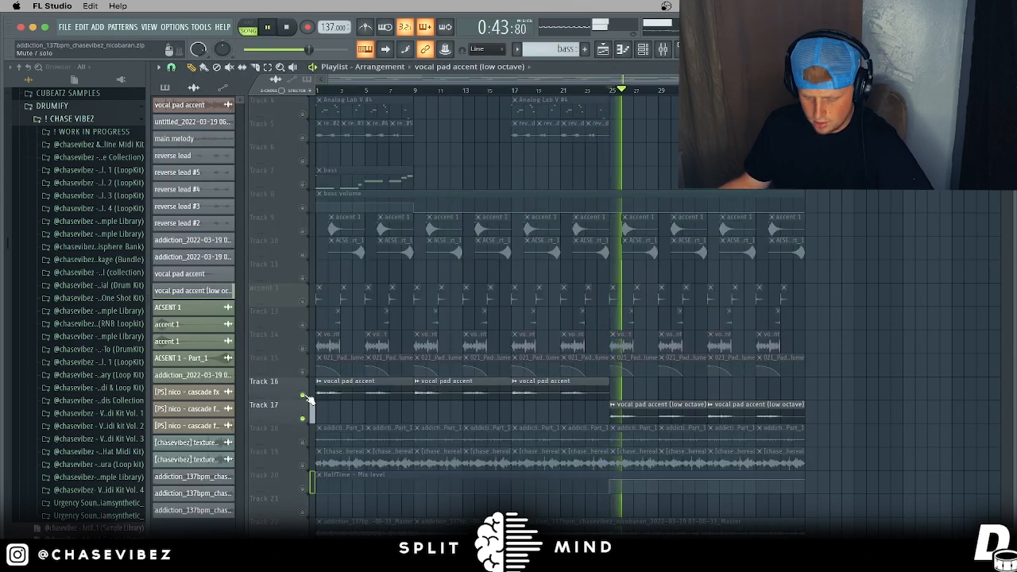
pyautogui.click(515, 90)
pyautogui.click(303, 395)
pyautogui.press('space')
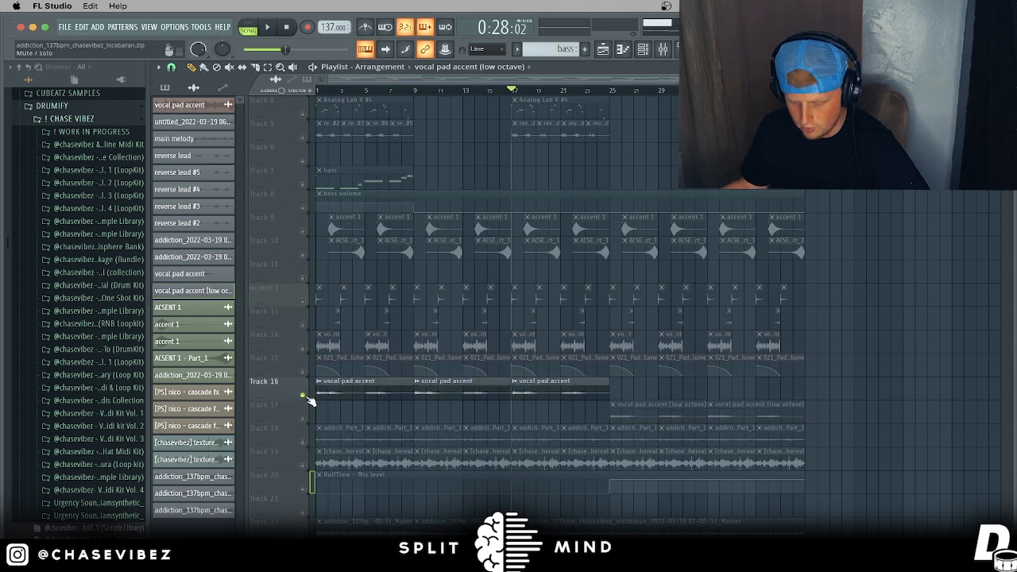
# Step: Clear the solo and play the full arrangement from bar 9, then from bar 17
pyautogui.rightClick(302, 419)
pyautogui.scroll(1, 516, 143)
pyautogui.click(413, 89)
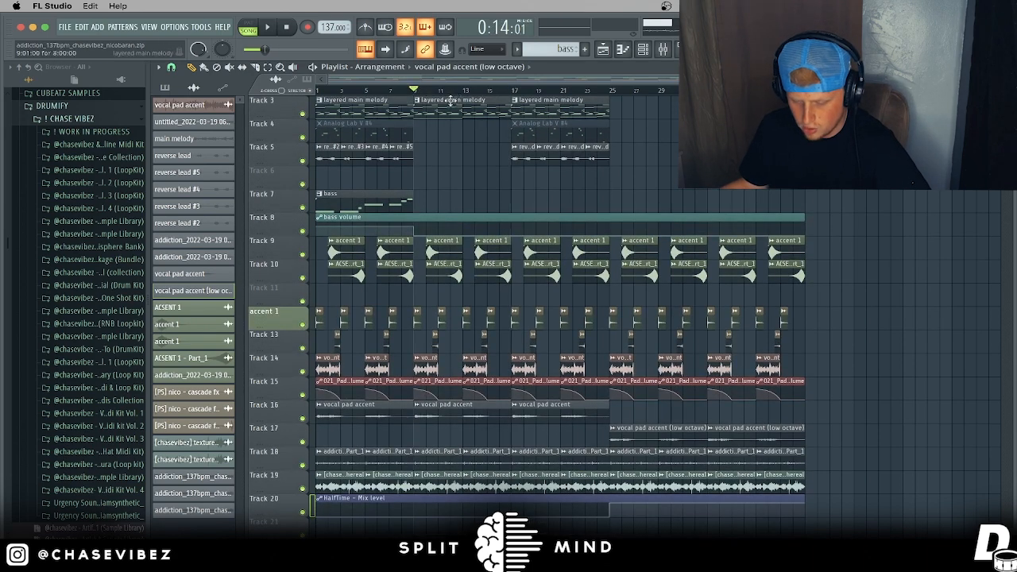
pyautogui.scroll(2, 712, 249)
pyautogui.press('space')
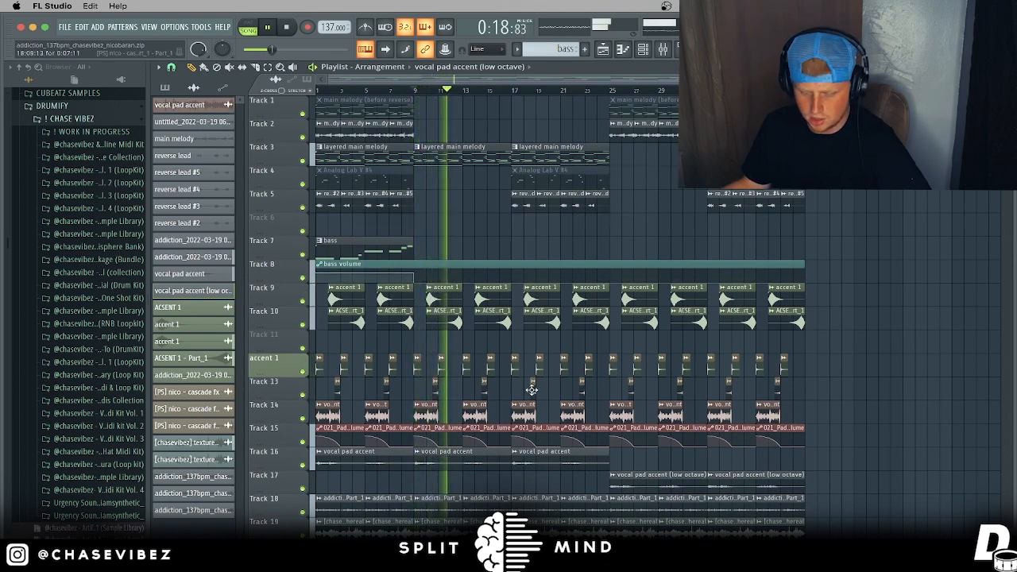
pyautogui.press('space')
pyautogui.click(513, 90)
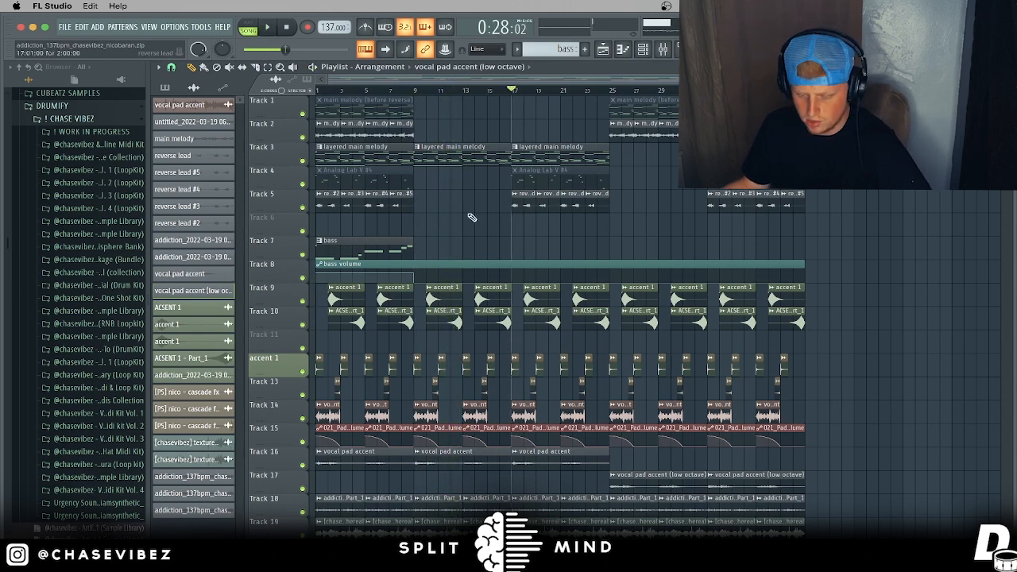
pyautogui.press('space')
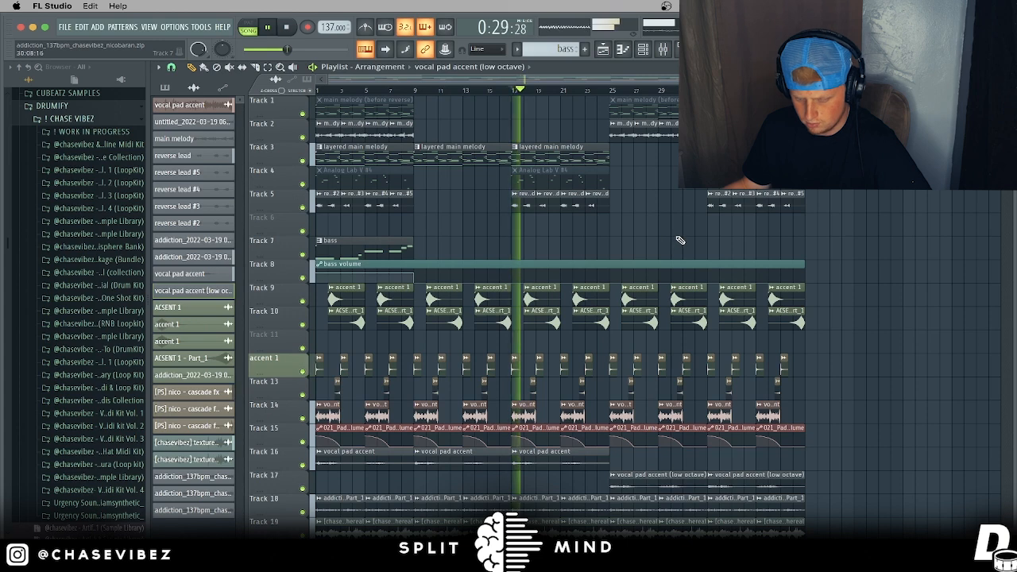
# Step: Lower mixer insert 8's volume fader
pyautogui.press('F9')
pyautogui.click(489, 470)
pyautogui.moveTo(488, 470); pyautogui.dragTo(488, 489)
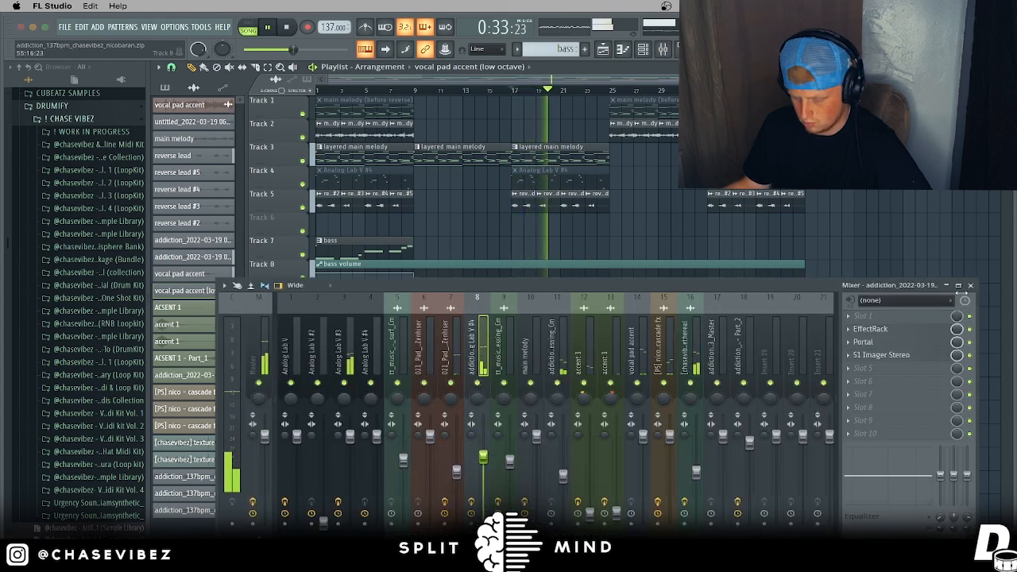
pyautogui.press('space')
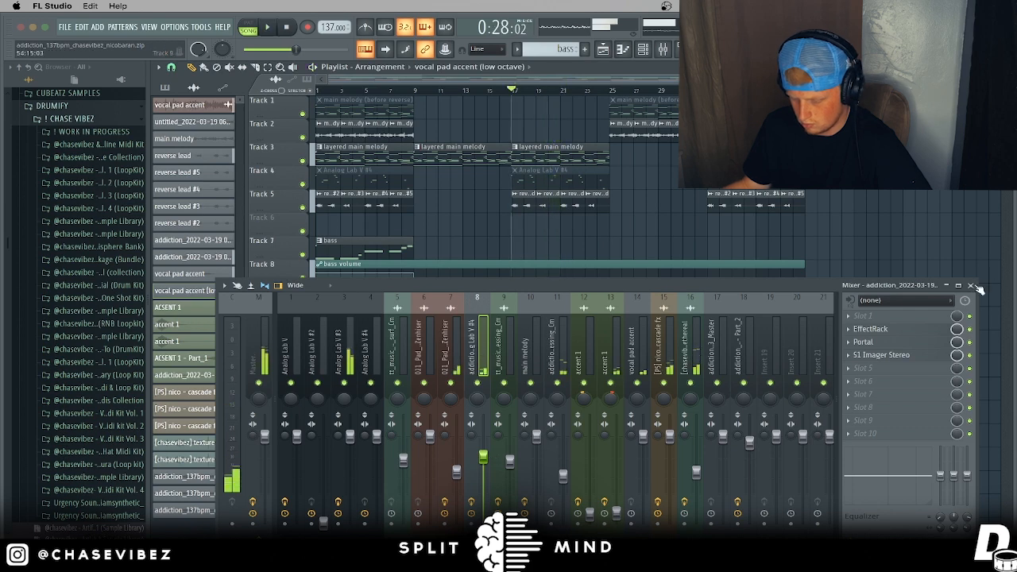
pyautogui.press('F9')
# Step: Play from bar 25 and inspect the low-octave vocal pad accent clip's settings
pyautogui.click(610, 90)
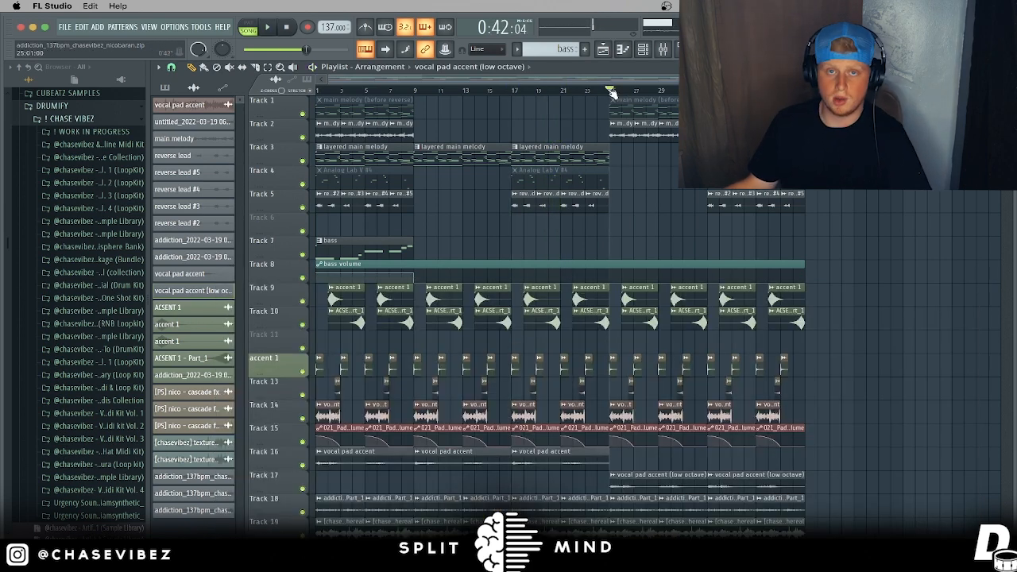
pyautogui.press('space')
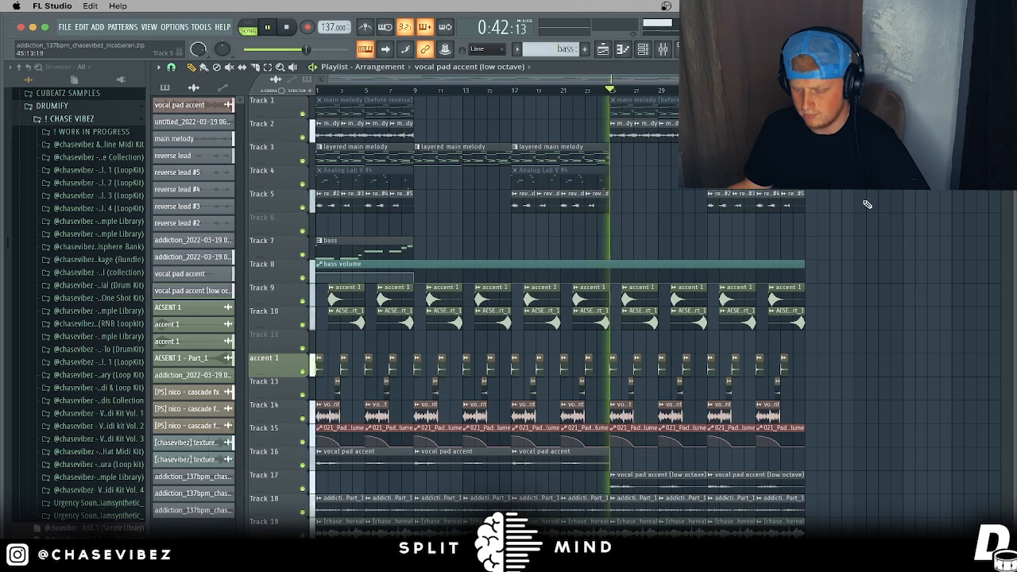
pyautogui.scroll(-2, 870, 235)
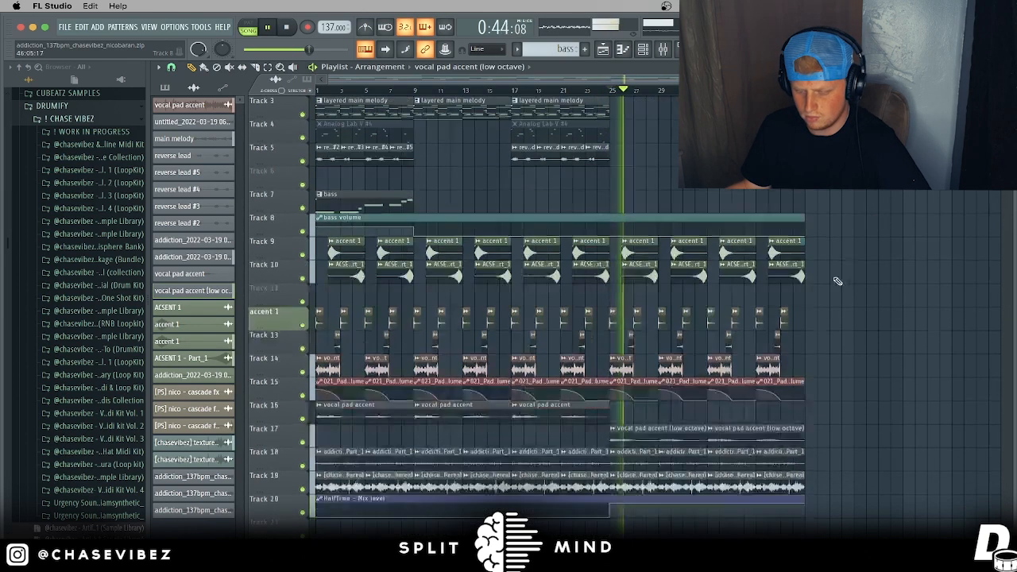
pyautogui.press('space')
pyautogui.doubleClick(686, 442)
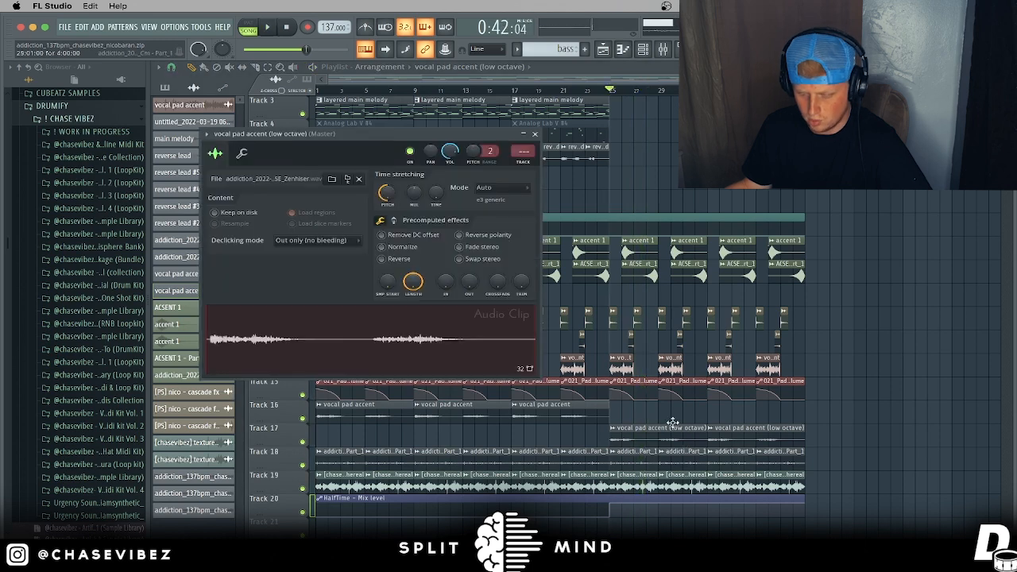
pyautogui.click(536, 137)
pyautogui.scroll(2, 845, 295)
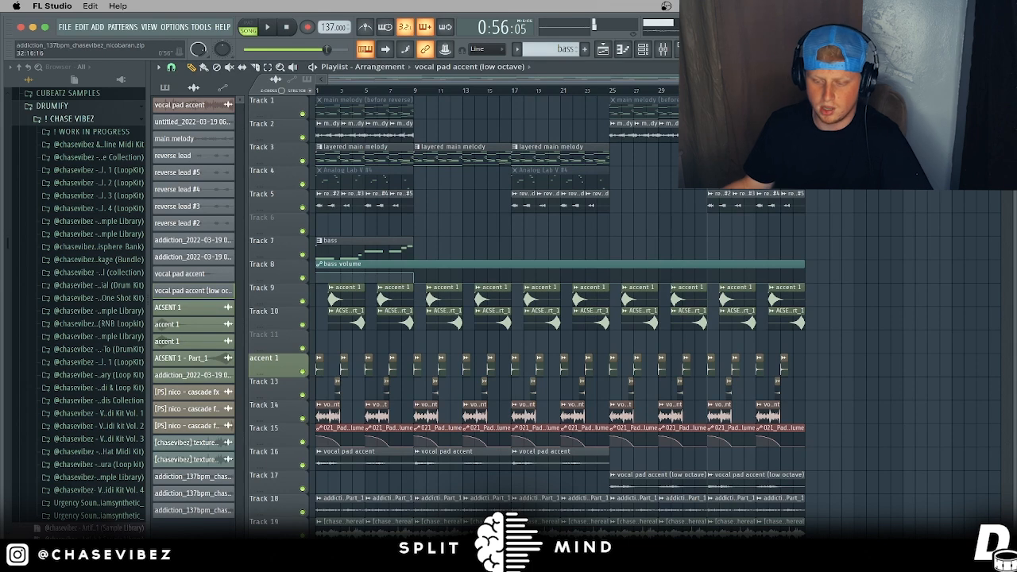
# Step: Check the reverse lead #4 clip, audition Track 5 soloed, then clear the solo
pyautogui.doubleClick(764, 201)
pyautogui.click(506, 108)
pyautogui.rightClick(302, 208)
pyautogui.press('space')
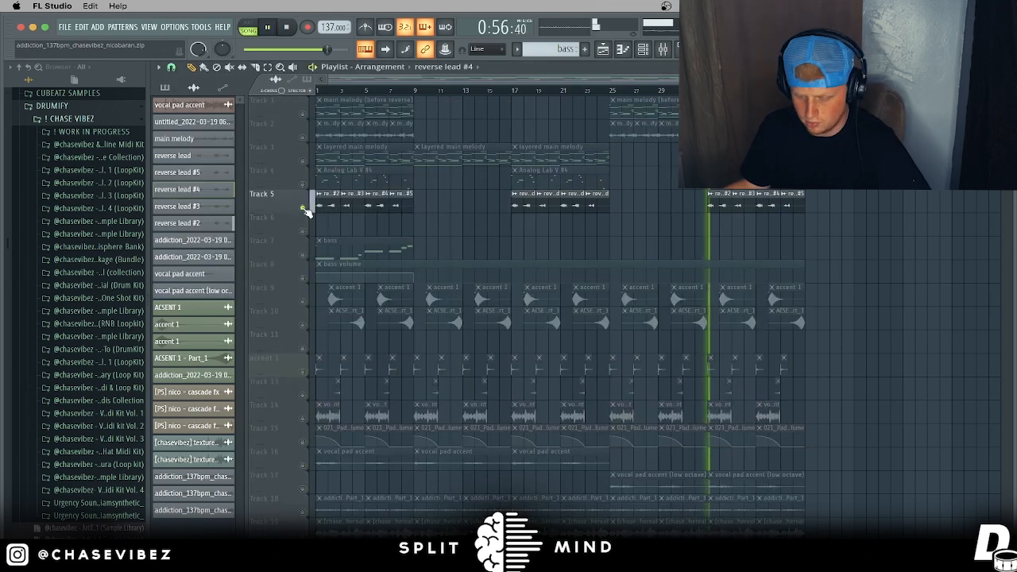
pyautogui.rightClick(303, 207)
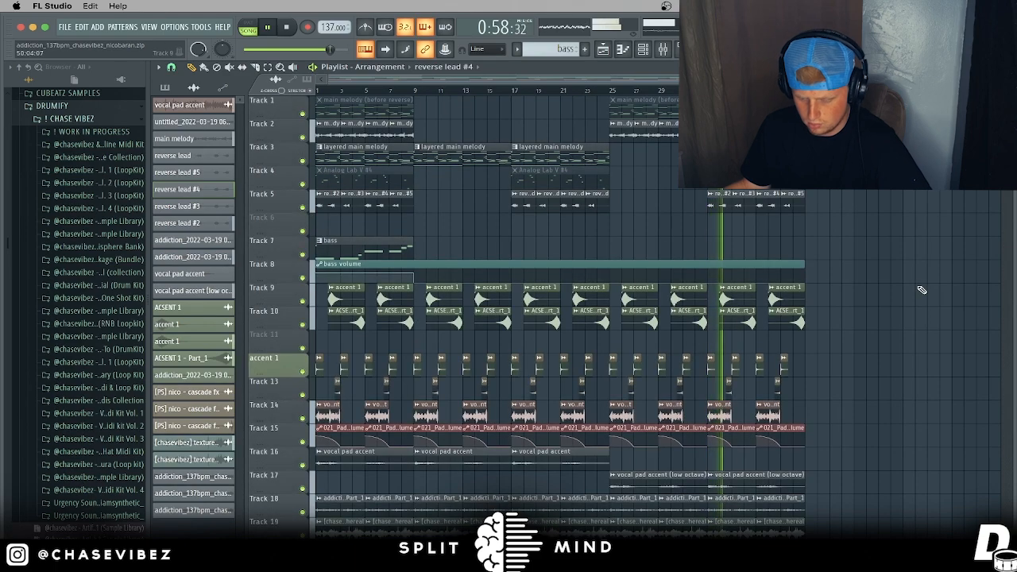
pyautogui.scroll(-6, 921, 289)
pyautogui.scroll(2, 921, 290)
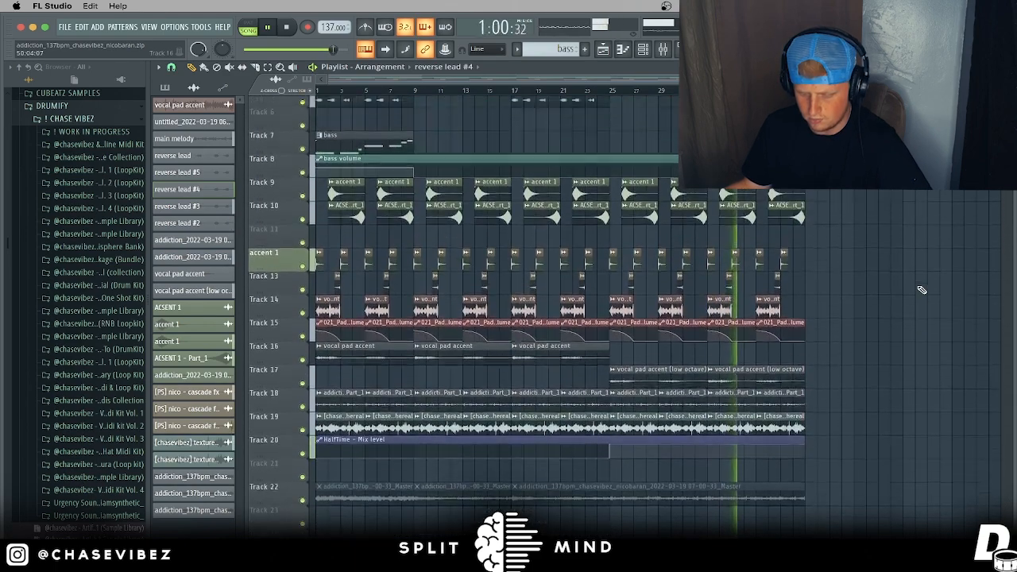
pyautogui.scroll(-9, 919, 289)
pyautogui.scroll(14, 721, 220)
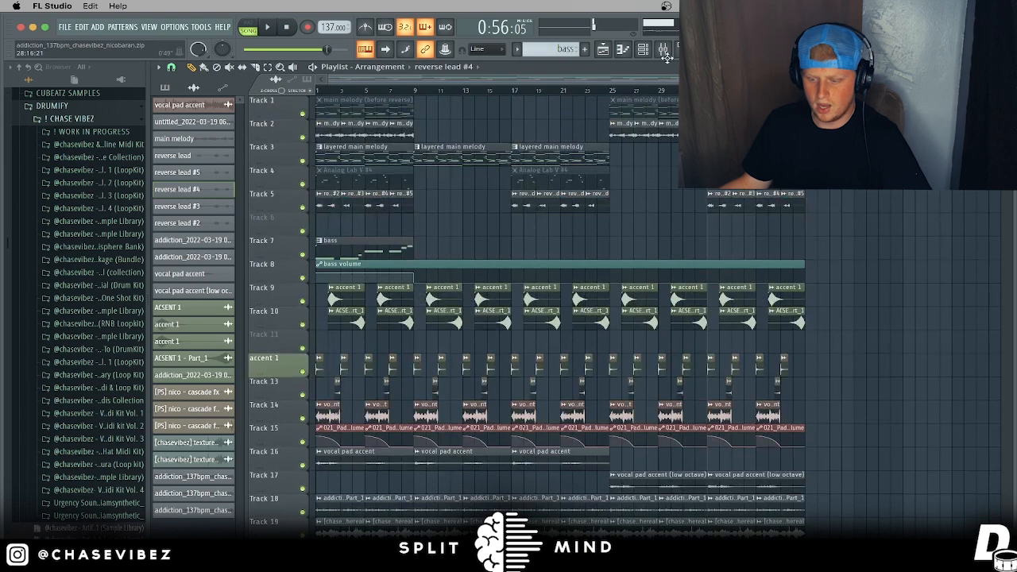
pyautogui.click(664, 51)
# Step: Check the master's Kramer Tape Stereo effect and arm the master for recording to disk
pyautogui.click(262, 350)
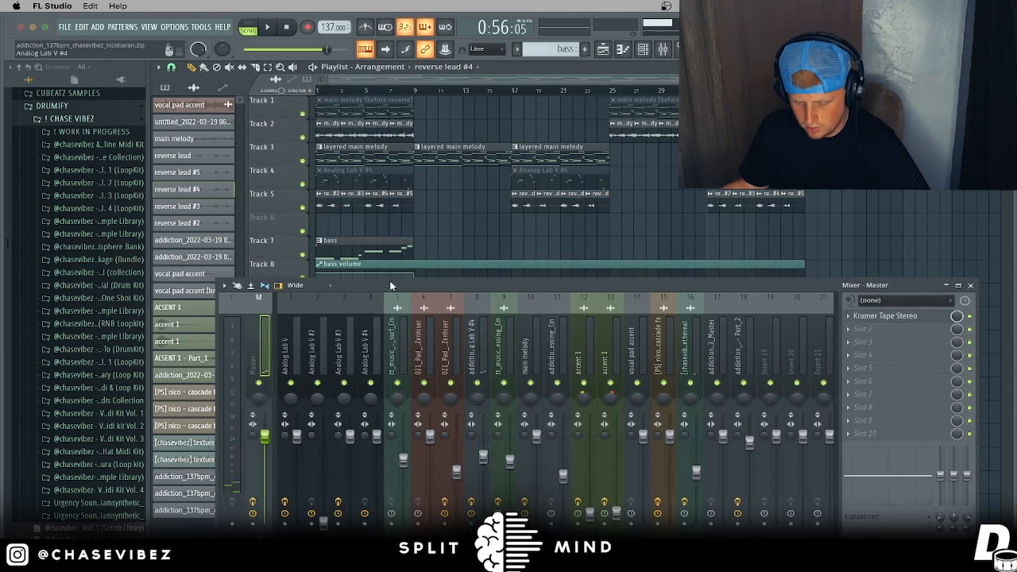
pyautogui.moveTo(395, 289); pyautogui.dragTo(407, 208)
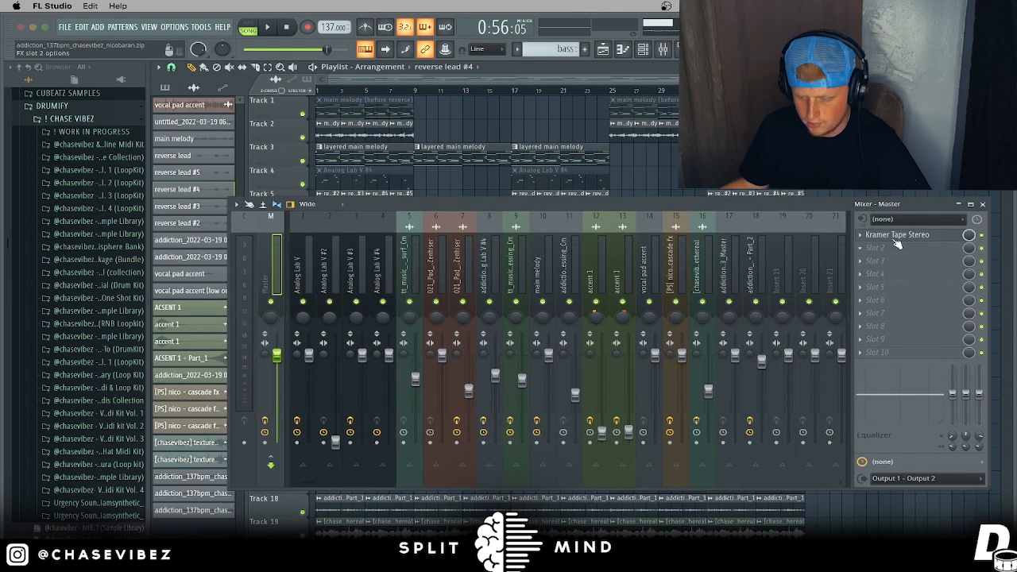
pyautogui.click(893, 236)
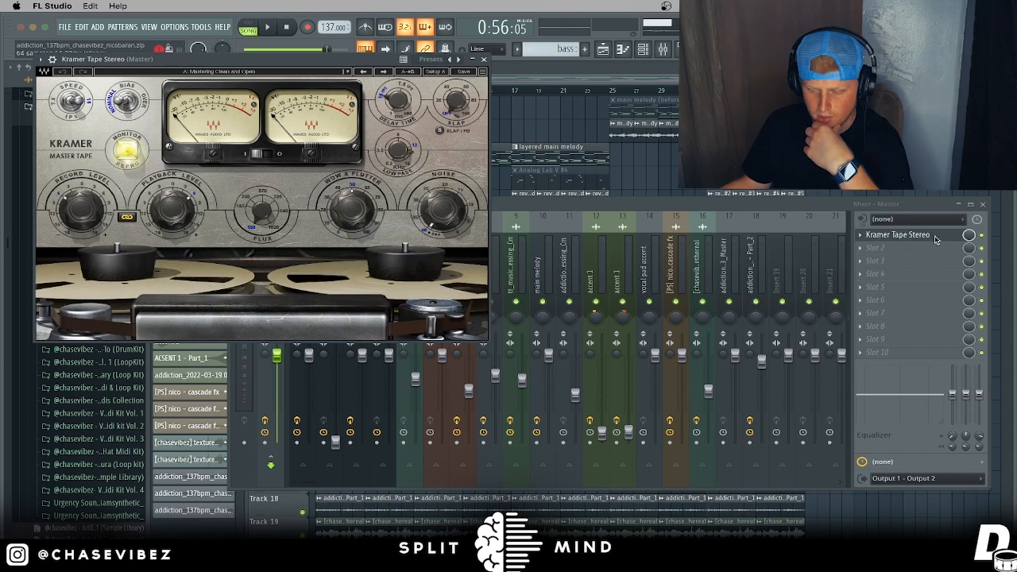
pyautogui.click(483, 59)
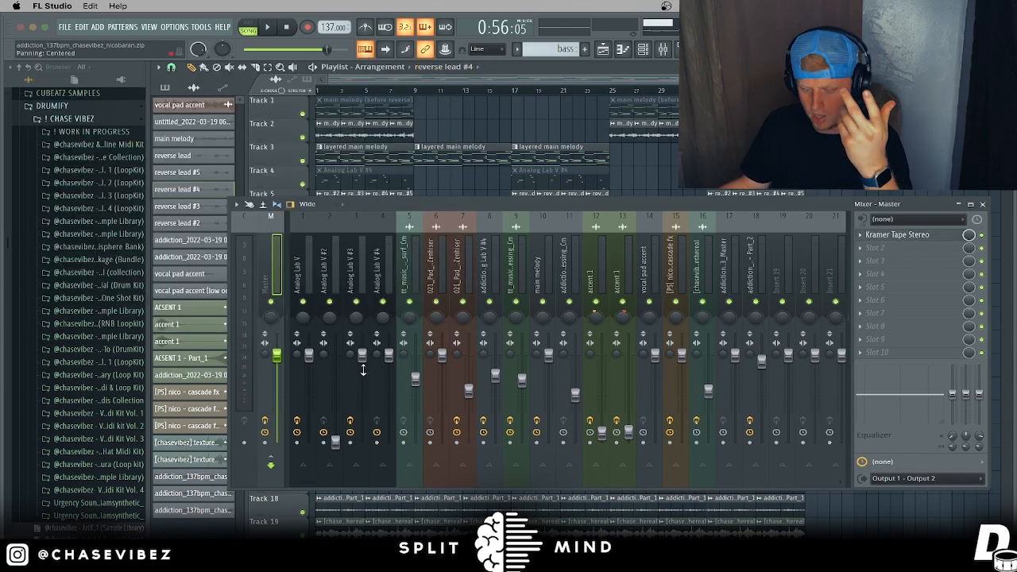
pyautogui.click(265, 442)
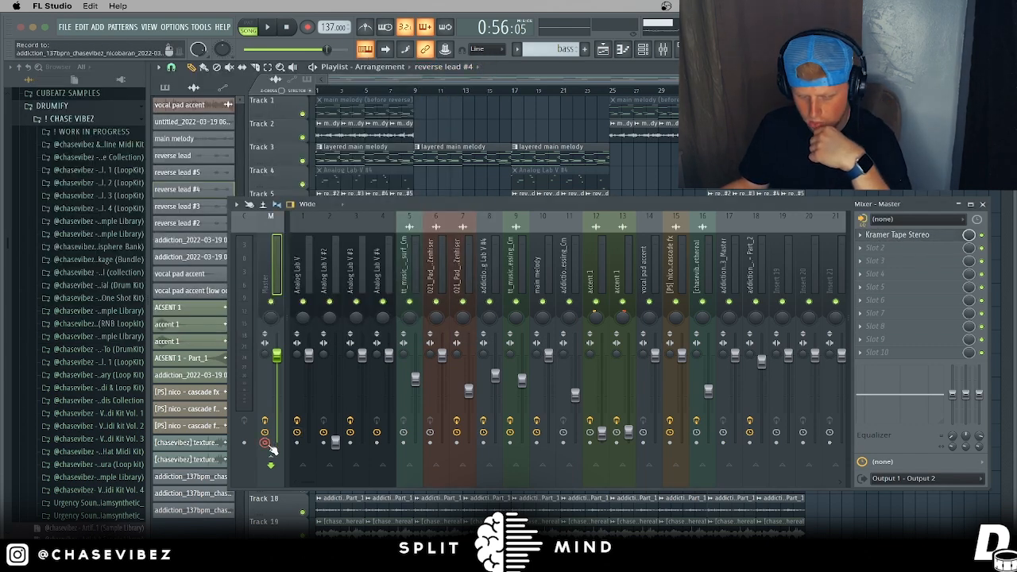
pyautogui.hotkey('alt', 'r')
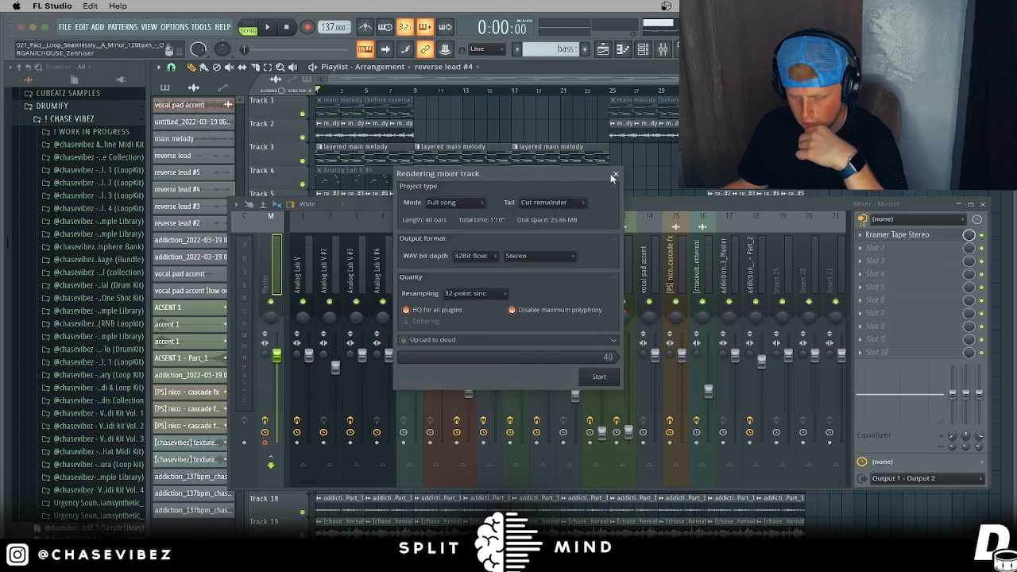
pyautogui.click(983, 205)
# Step: Mute the clips on Tracks 14 through 20 and play back the remaining arrangement
pyautogui.scroll(-5, 477, 317)
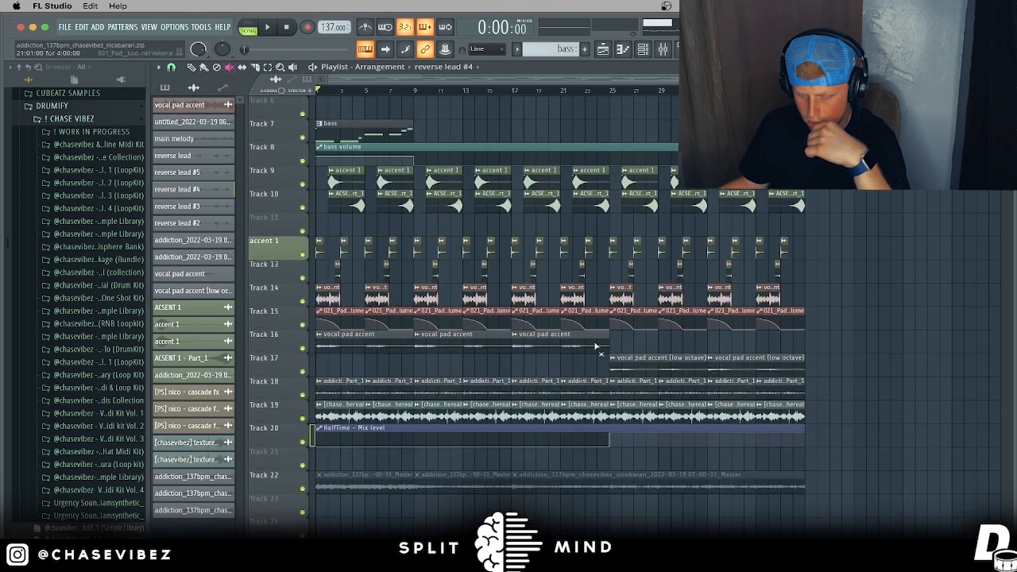
pyautogui.moveTo(375, 430)
pyautogui.mouseDown()
pyautogui.moveTo(358, 402)
pyautogui.moveTo(662, 393)
pyautogui.moveTo(309, 334)
pyautogui.moveTo(300, 322)
pyautogui.moveTo(753, 320)
pyautogui.mouseUp()
pyautogui.scroll(-6, 437, 187)
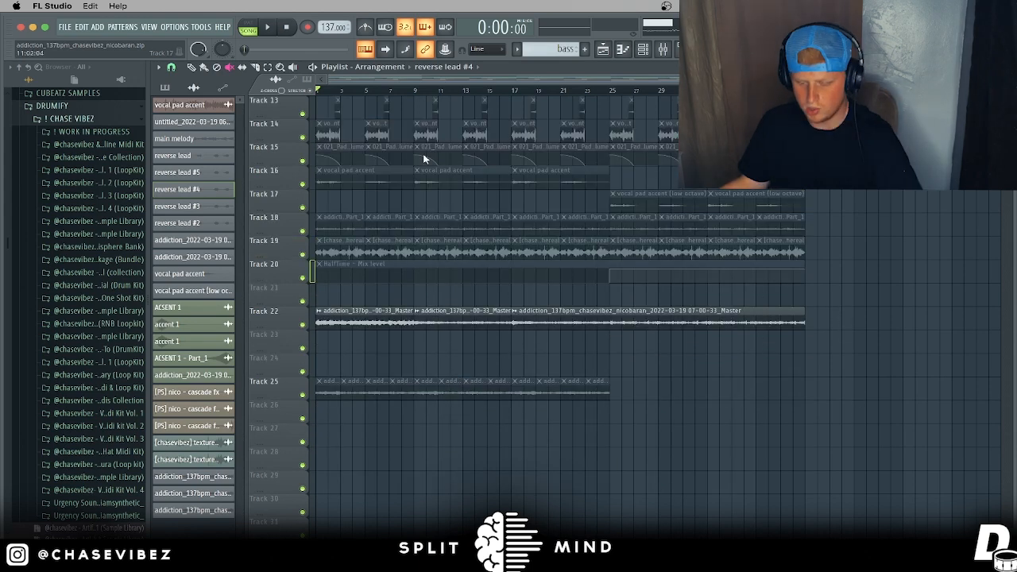
pyautogui.scroll(2, 355, 97)
pyautogui.press('space')
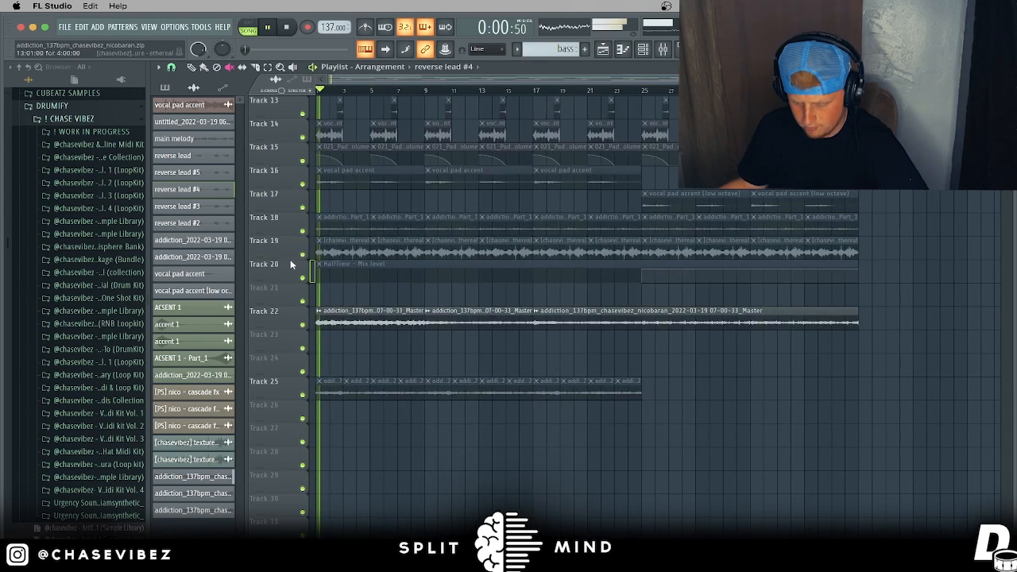
pyautogui.press('space')
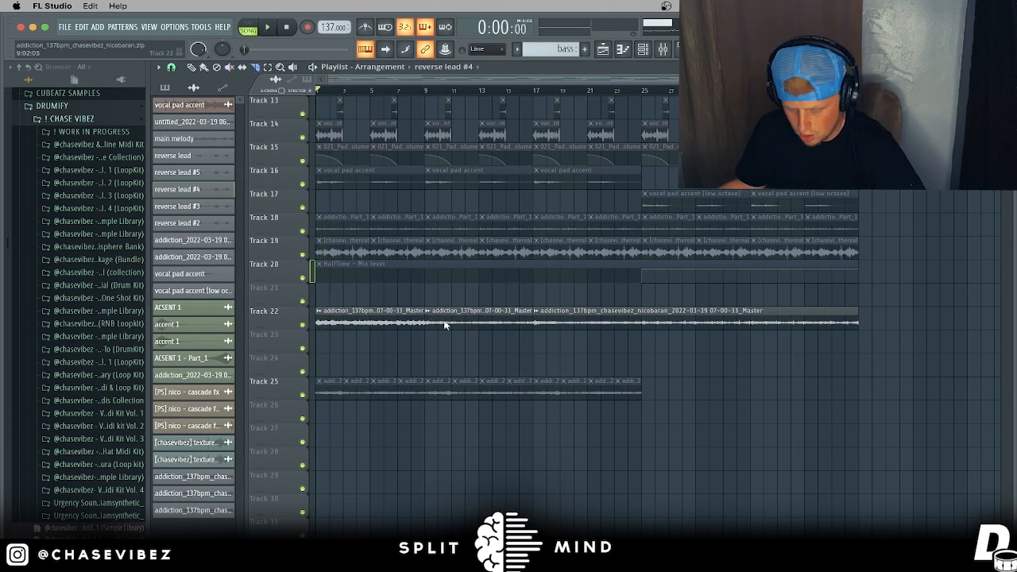
# Step: Inspect the rendered master clip's settings and declicking modes, leaving them unchanged
pyautogui.doubleClick(473, 319)
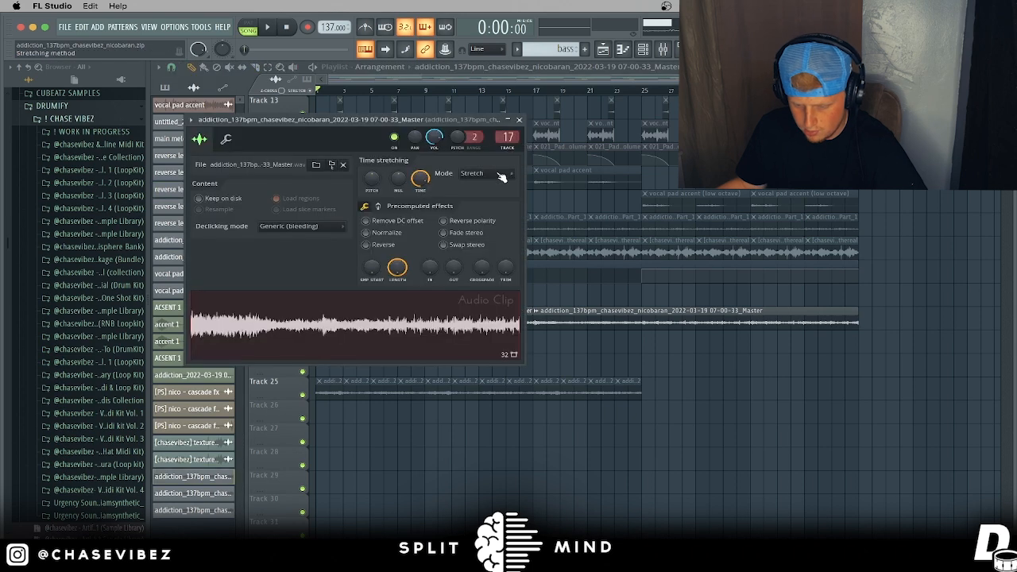
pyautogui.click(314, 226)
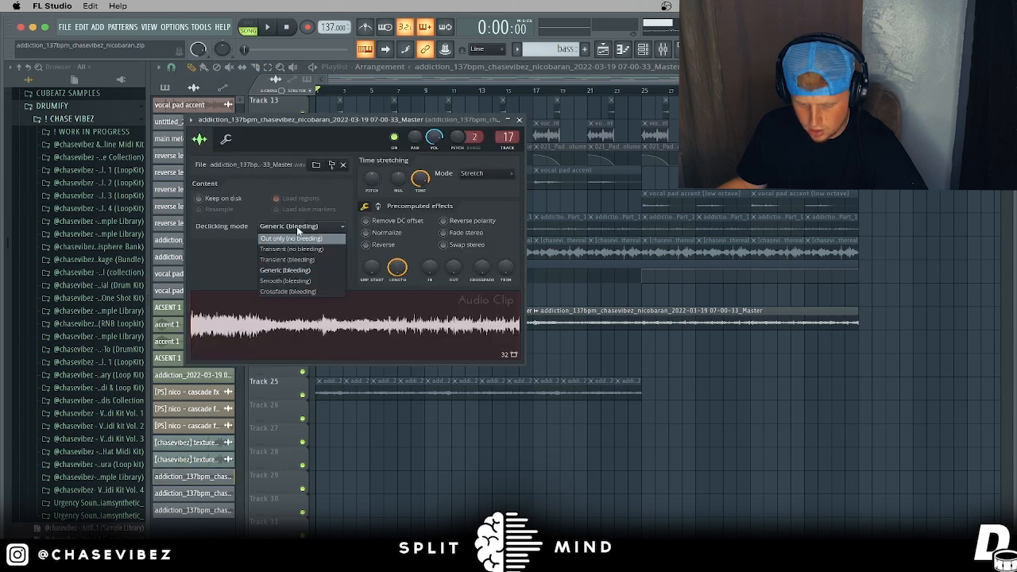
pyautogui.click(519, 120)
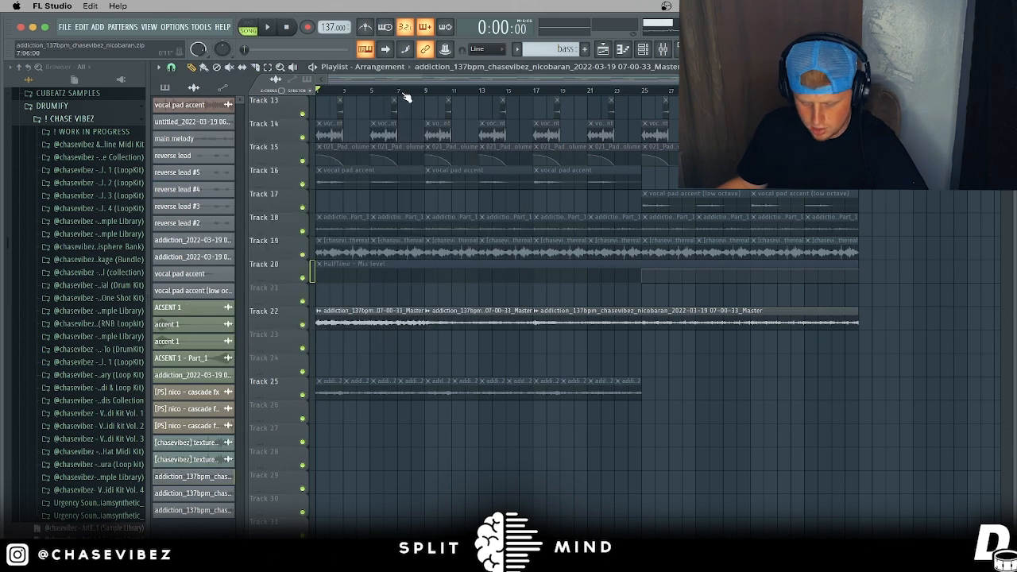
pyautogui.scroll(3, 523, 96)
pyautogui.scroll(3, 472, 96)
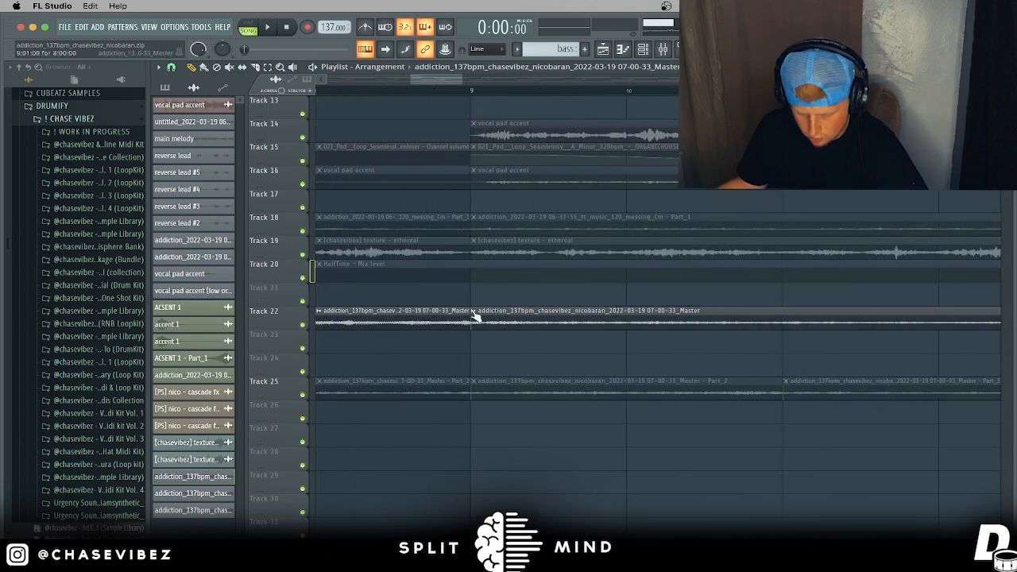
pyautogui.scroll(-5, 468, 97)
# Step: Copy the middle master clip to Track 24, reverse its audio, then delete it
pyautogui.moveTo(518, 322); pyautogui.dragTo(308, 359)
pyautogui.click(318, 358)
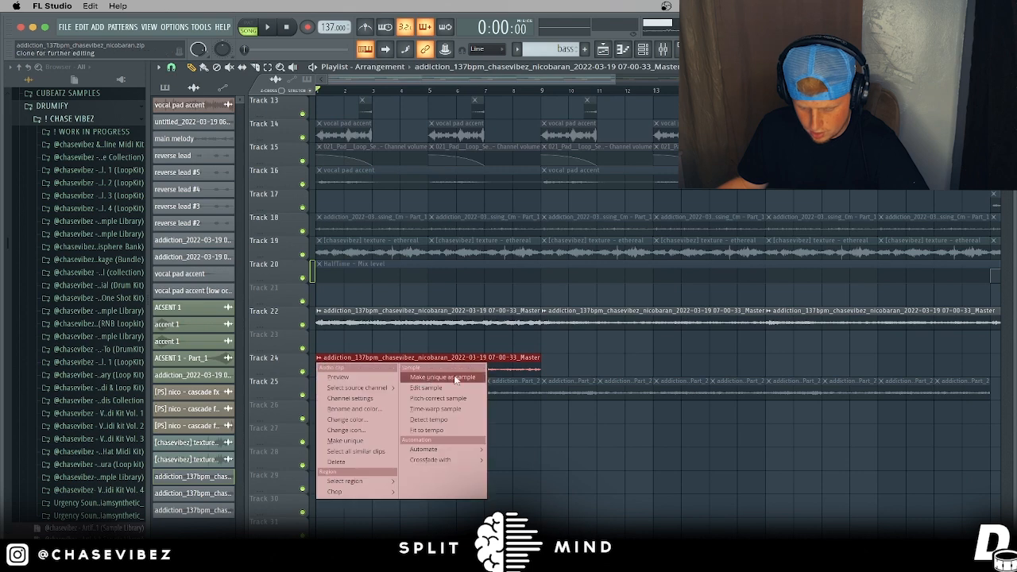
pyautogui.click(508, 370)
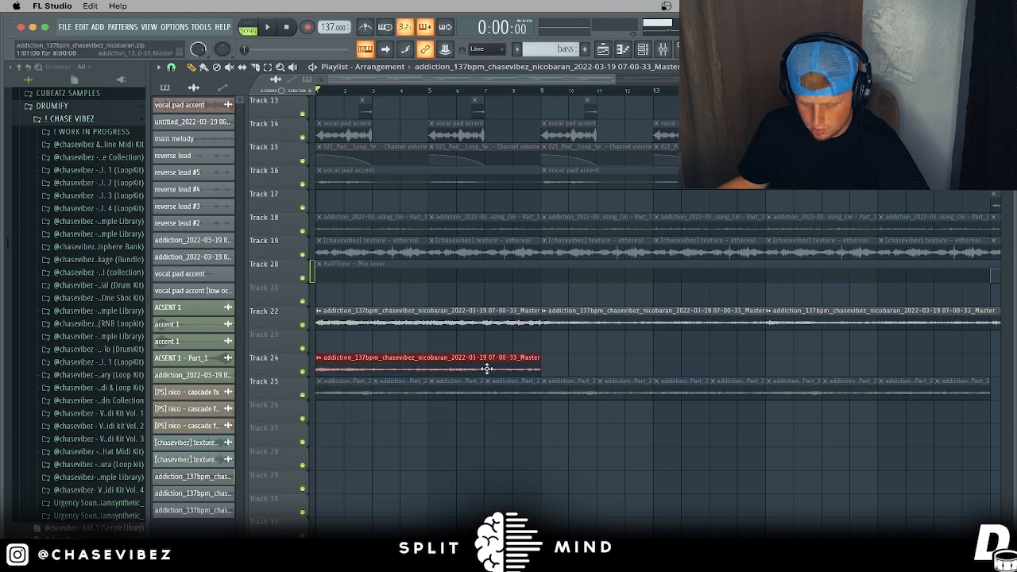
pyautogui.doubleClick(460, 364)
pyautogui.click(392, 245)
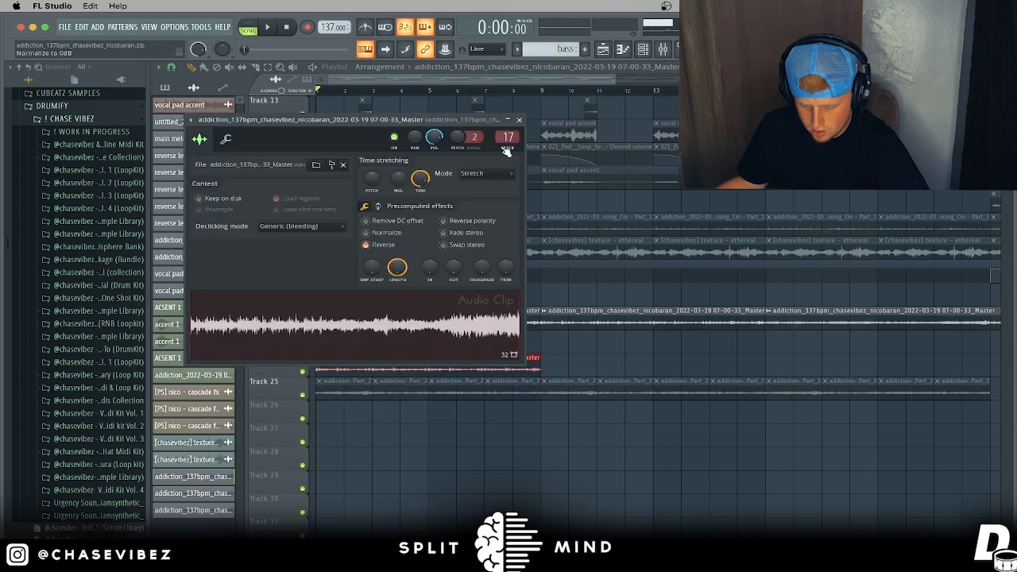
pyautogui.click(533, 121)
pyautogui.rightClick(502, 370)
# Step: Rearrange the Part_2 clips between Tracks 25 and 26 so they line up from bar 1
pyautogui.moveTo(512, 395); pyautogui.dragTo(308, 420)
pyautogui.moveTo(447, 390); pyautogui.dragTo(457, 415)
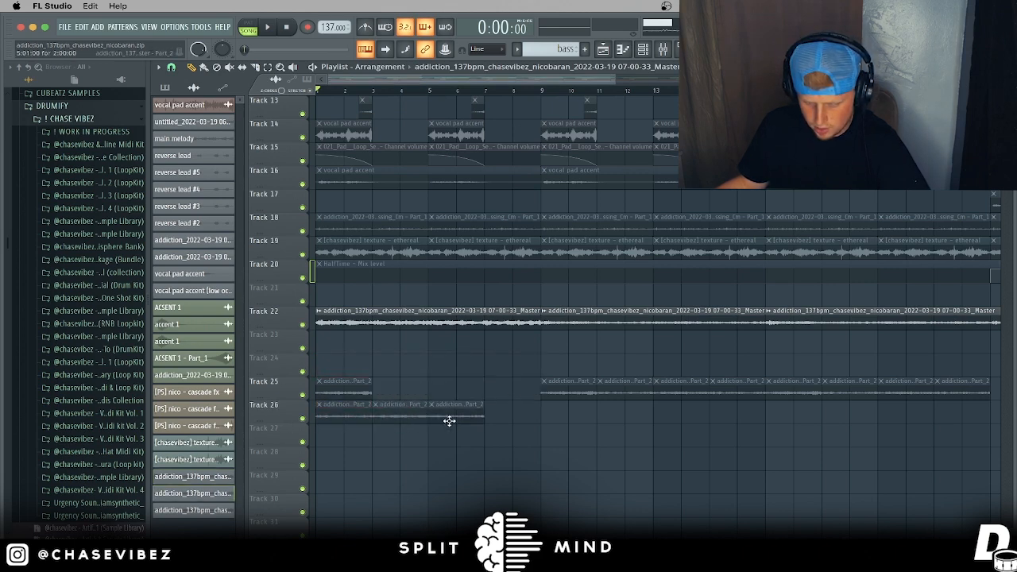
pyautogui.moveTo(343, 393); pyautogui.dragTo(311, 410)
pyautogui.keyDown('super'); pyautogui.click(510, 385); pyautogui.keyUp('super')
pyautogui.moveTo(511, 408); pyautogui.dragTo(350, 413)
pyautogui.moveTo(449, 390); pyautogui.dragTo(453, 420)
pyautogui.moveTo(358, 390)
pyautogui.mouseDown()
pyautogui.moveTo(493, 417)
pyautogui.moveTo(339, 413)
pyautogui.moveTo(338, 390)
pyautogui.mouseUp()
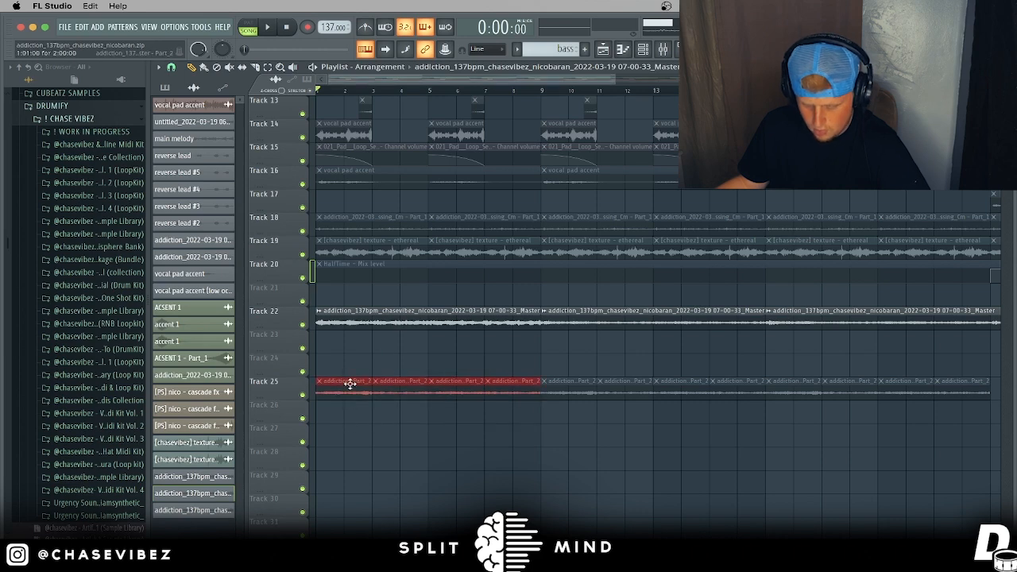
# Step: Check the Part_2 clip settings, then review mixer insert 18's parametric EQ and Portal presets
pyautogui.doubleClick(350, 383)
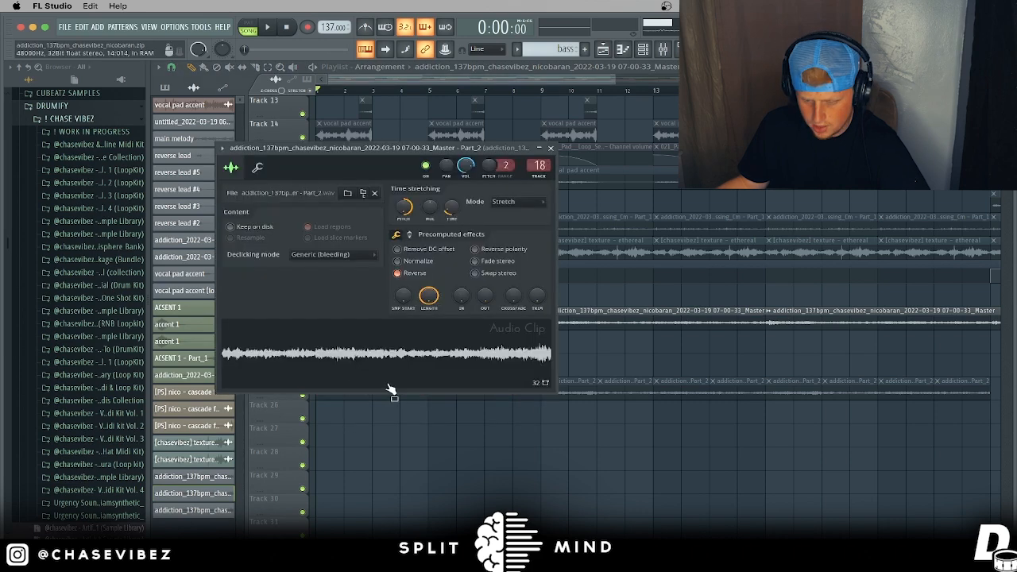
pyautogui.click(552, 148)
pyautogui.click(662, 48)
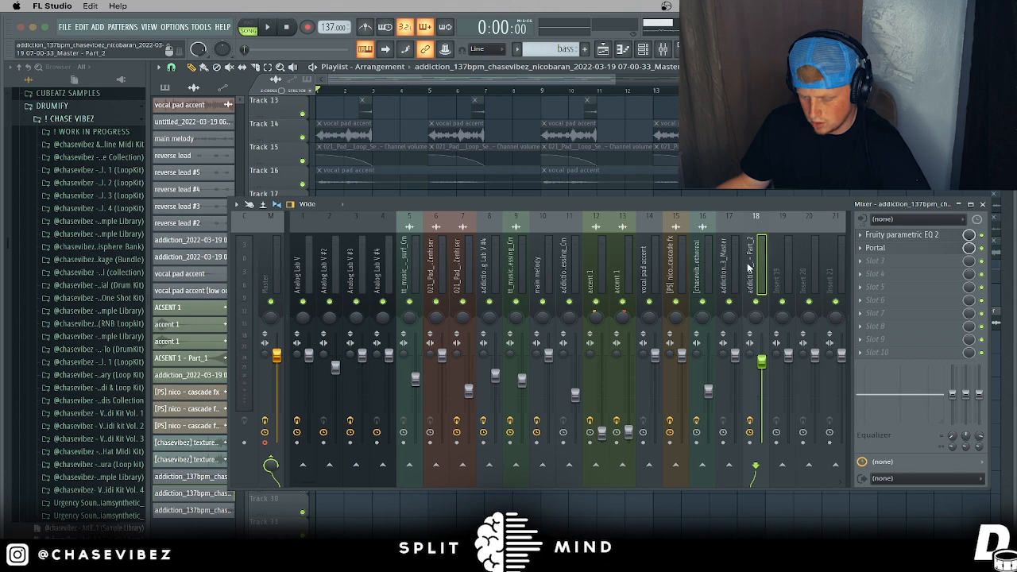
pyautogui.click(932, 237)
pyautogui.click(487, 71)
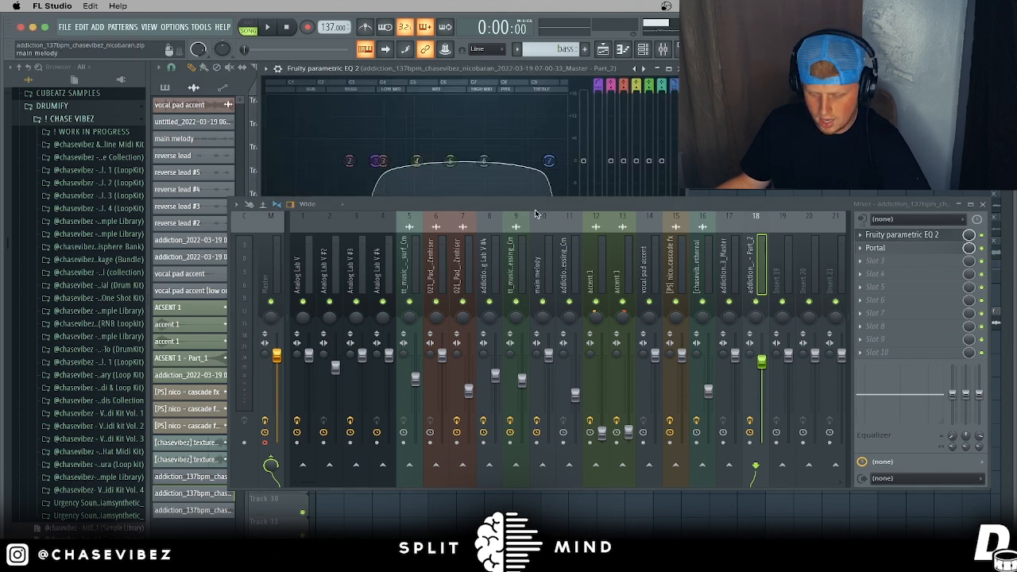
pyautogui.moveTo(536, 214); pyautogui.dragTo(517, 299)
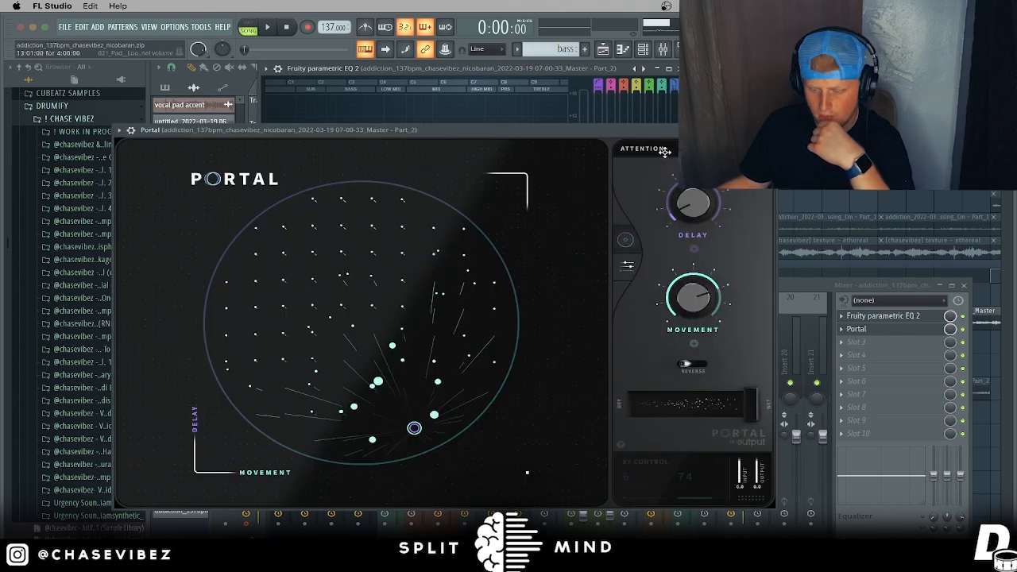
pyautogui.click(667, 155)
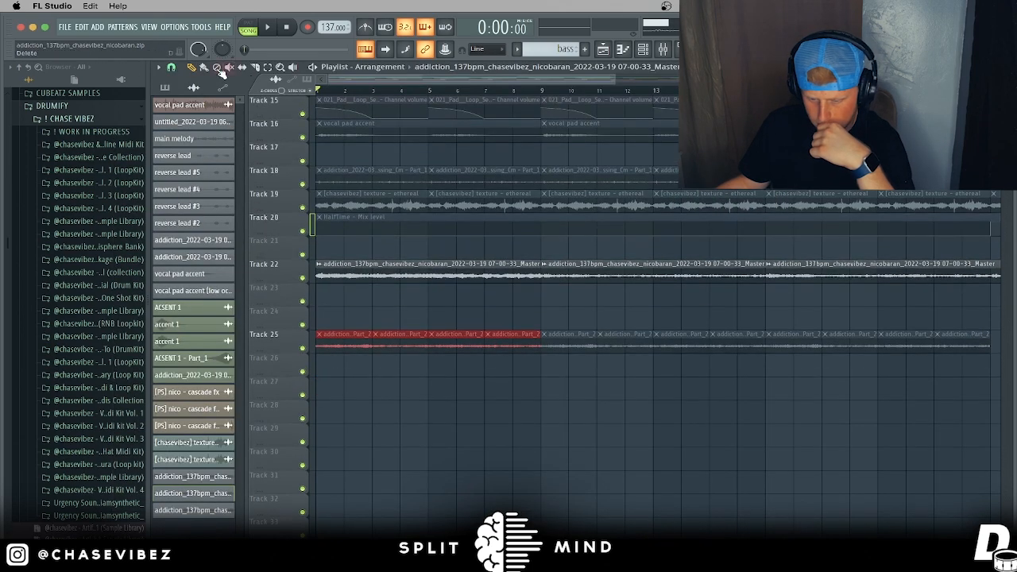
# Step: Play the arrangement while muting and unmuting Track 25 clips across bars 1–25, leaving all unmuted
pyautogui.press('space')
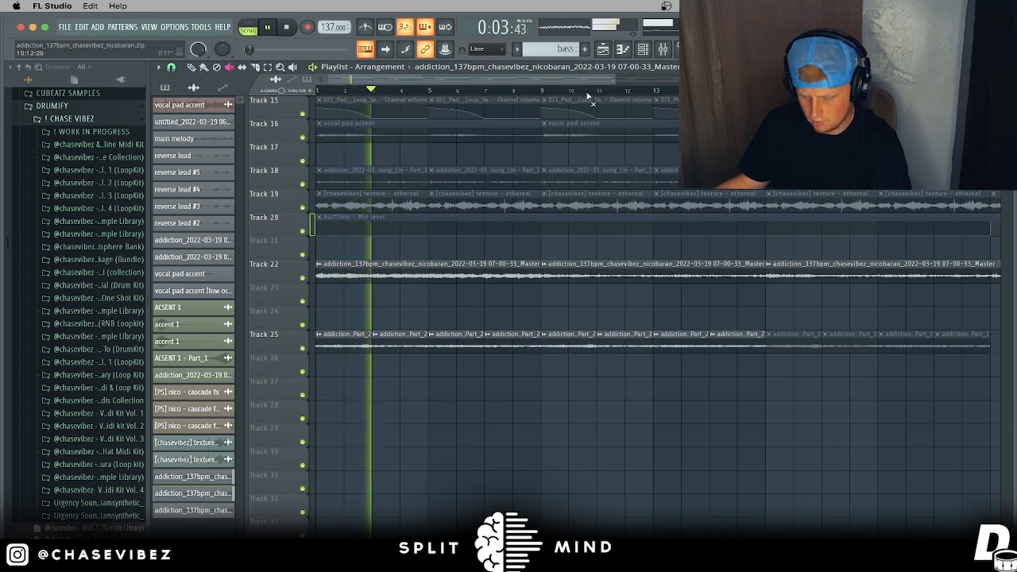
pyautogui.scroll(-3, 642, 231)
pyautogui.moveTo(601, 345); pyautogui.dragTo(520, 347)
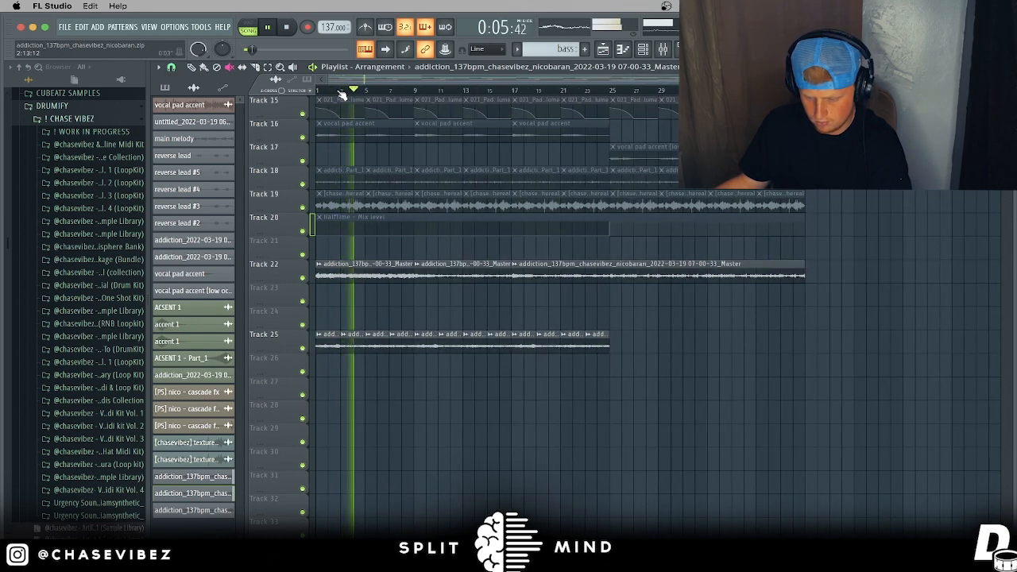
pyautogui.scroll(4, 343, 89)
pyautogui.moveTo(370, 82); pyautogui.dragTo(350, 81)
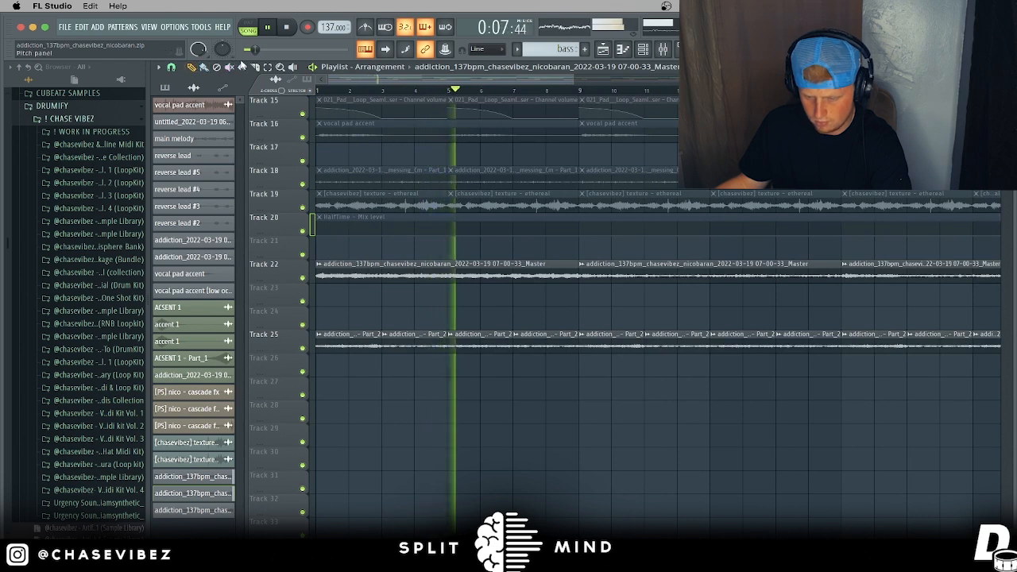
pyautogui.moveTo(576, 347); pyautogui.dragTo(370, 347)
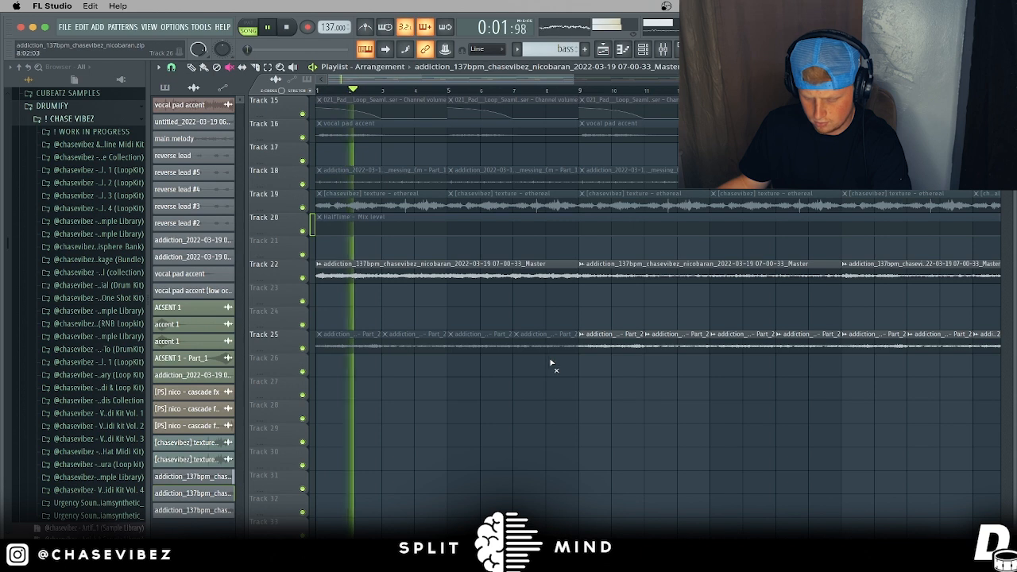
pyautogui.press('space')
pyautogui.moveTo(551, 348); pyautogui.dragTo(342, 337)
pyautogui.press('space')
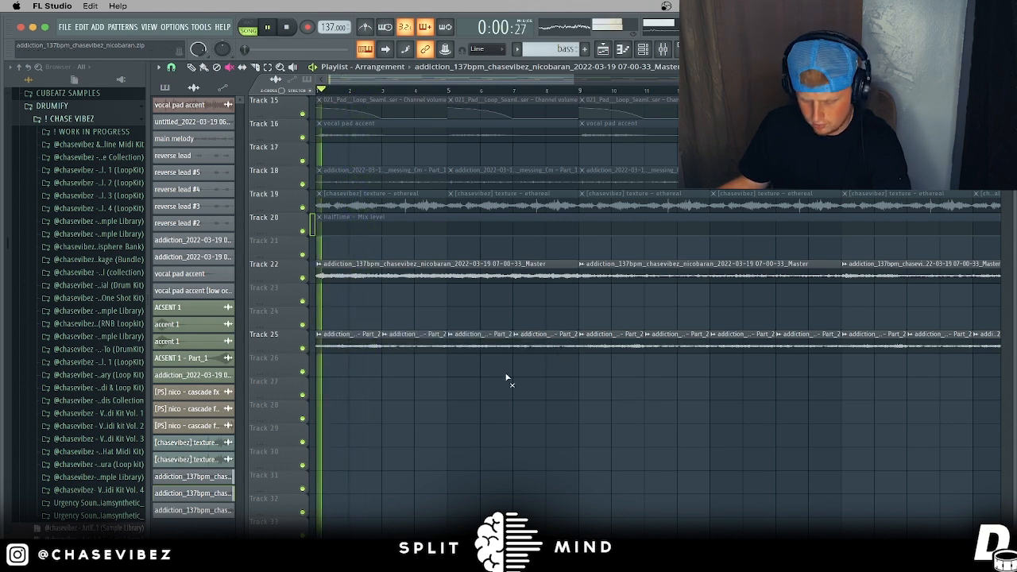
# Step: Check a Track 25 clip's settings, stop playback, and move the song position to bar 25
pyautogui.scroll(-3, 581, 260)
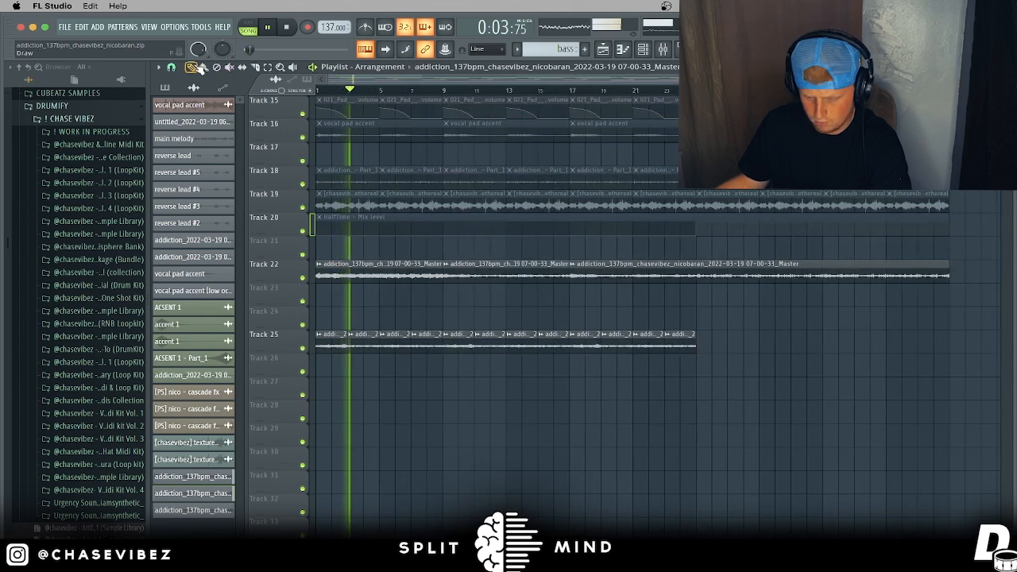
pyautogui.doubleClick(461, 340)
pyautogui.click(551, 150)
pyautogui.press('space')
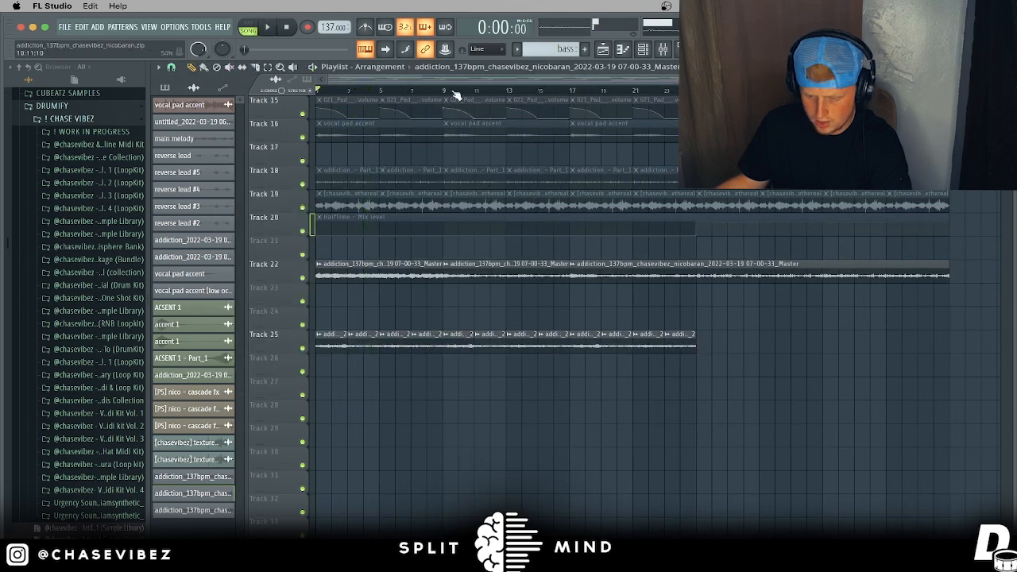
pyautogui.moveTo(443, 91); pyautogui.dragTo(696, 91)
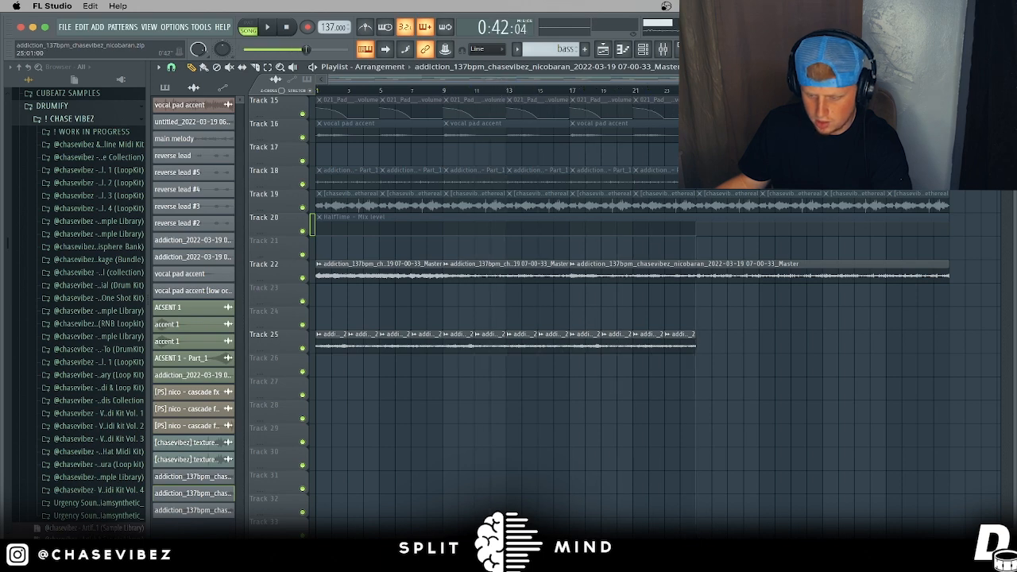
pyautogui.scroll(-2, 594, 326)
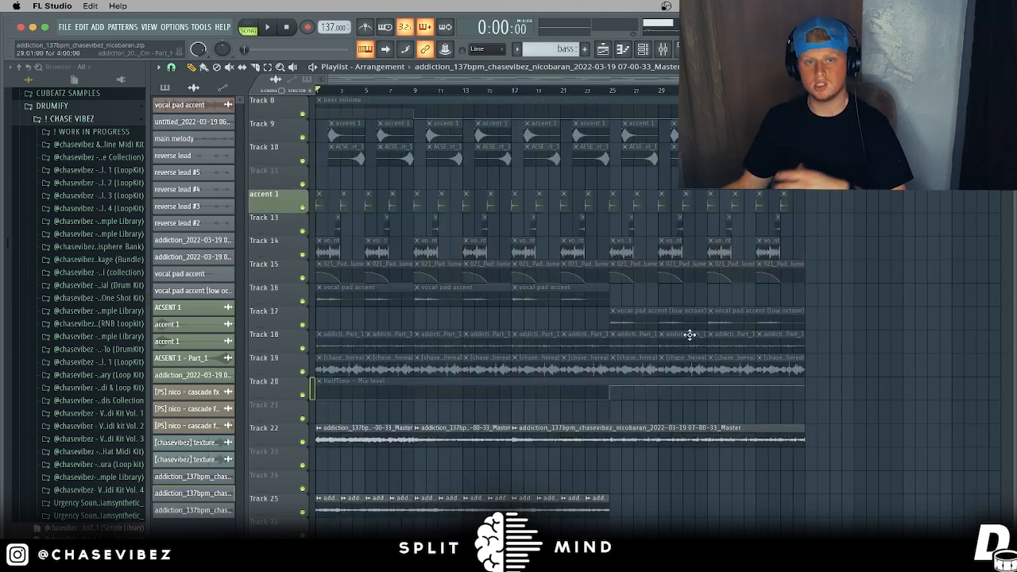